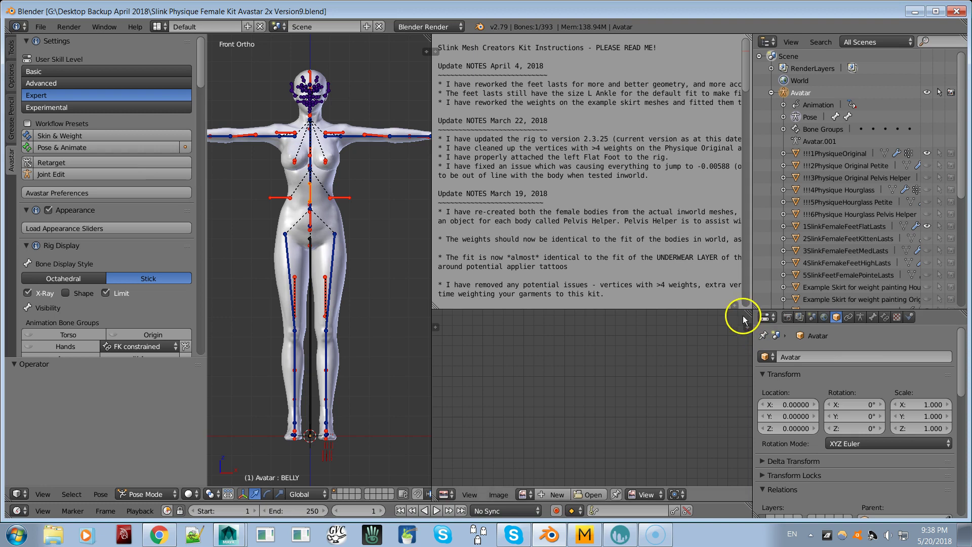
- Merge the instructions text area and the empty image editor area into a single enlarged 3D view
drag(748, 313, 604, 234)
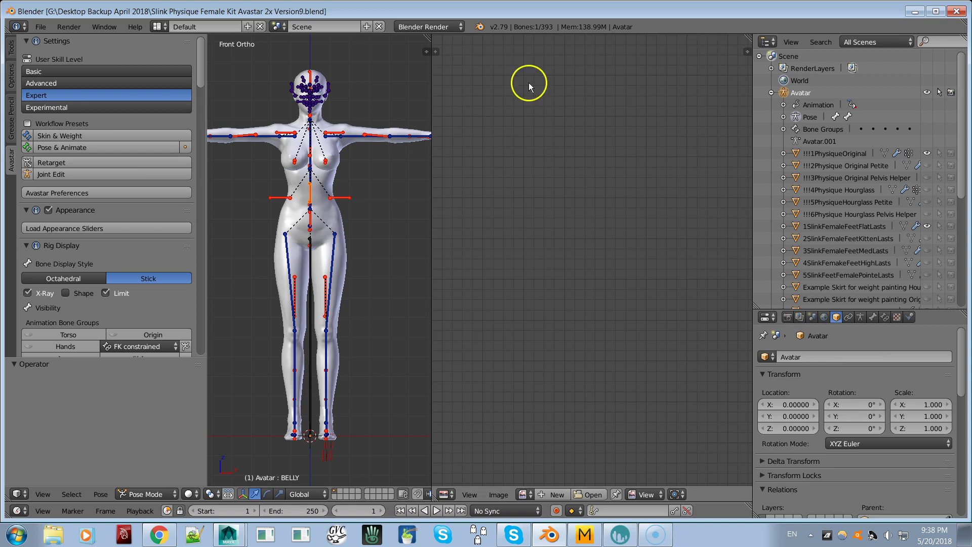
drag(432, 37, 540, 59)
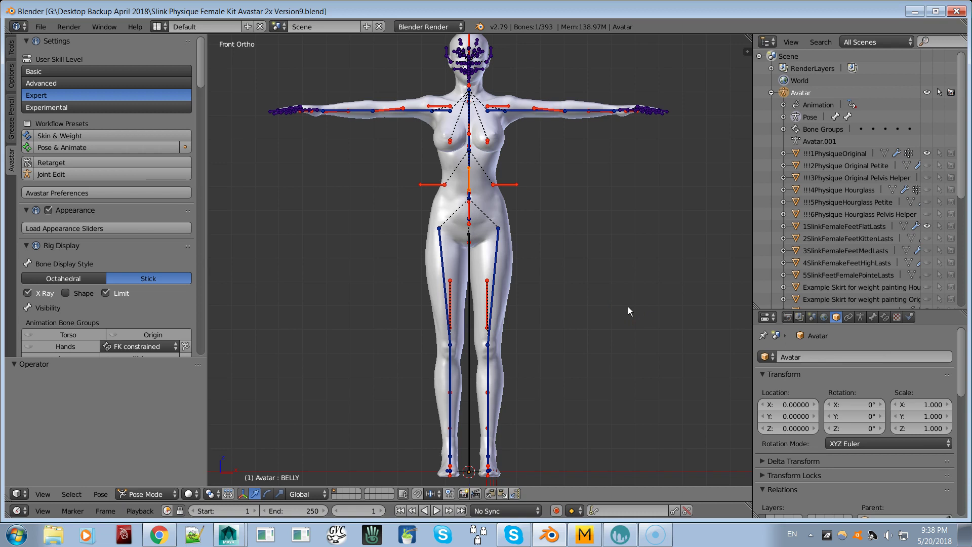
- Make the !!!1PhysiqueOriginal body mesh active and selectable in the viewport, and hide 1SlinkFemaleFeetFlatLasts
click(841, 154)
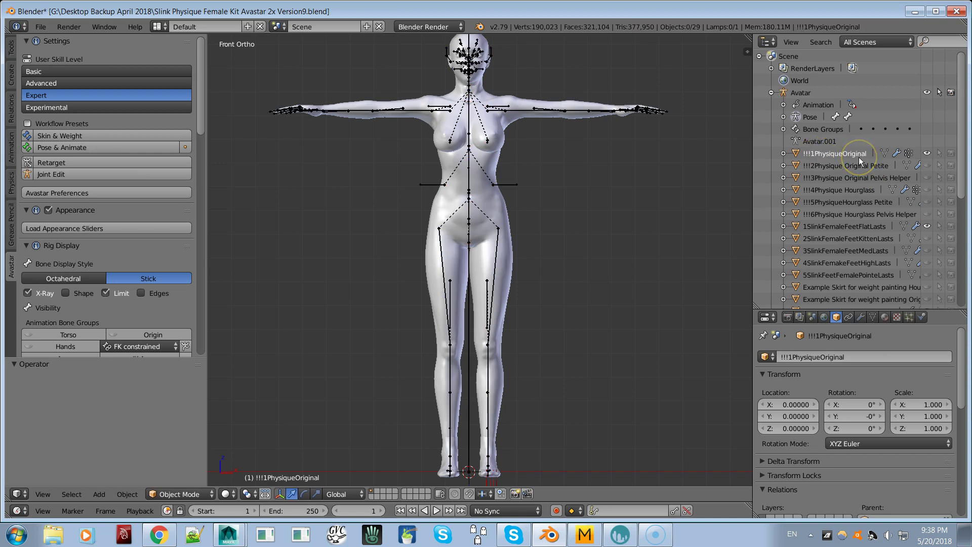
click(941, 154)
click(927, 226)
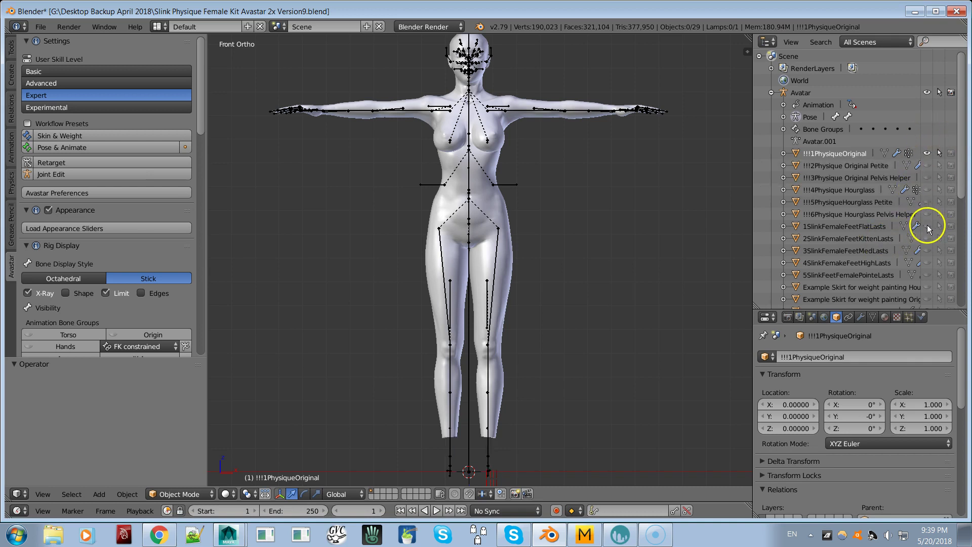
- Hide the left and right HandDynamic meshes, both eyeball meshes, headMesh and eyelashMesh, making them unselectable as well
scroll(920, 233, down, 3)
scroll(921, 231, down, 3)
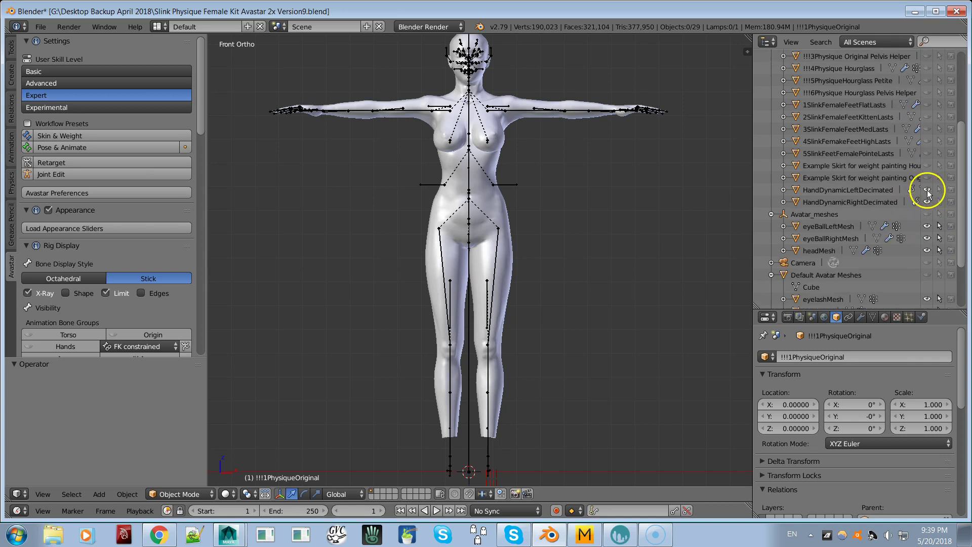
click(928, 189)
click(928, 202)
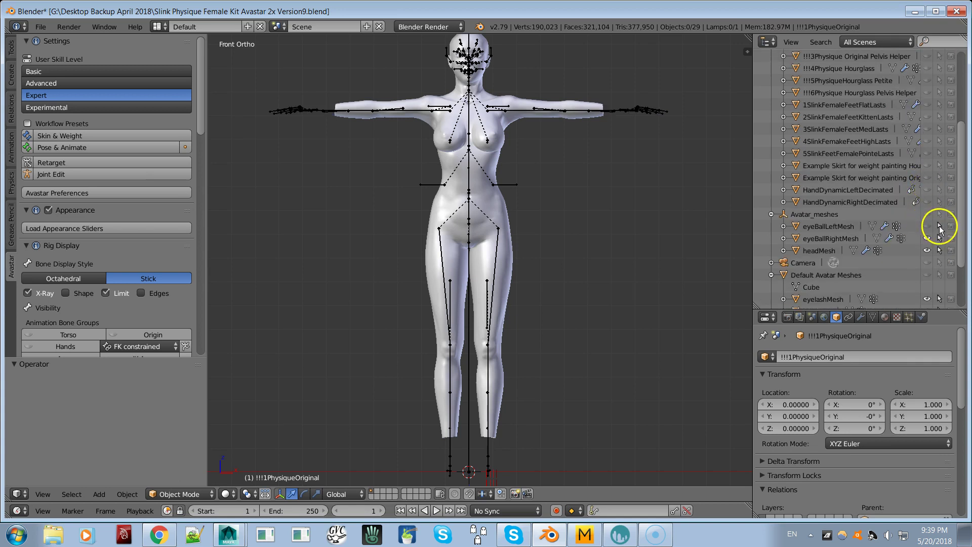
click(927, 238)
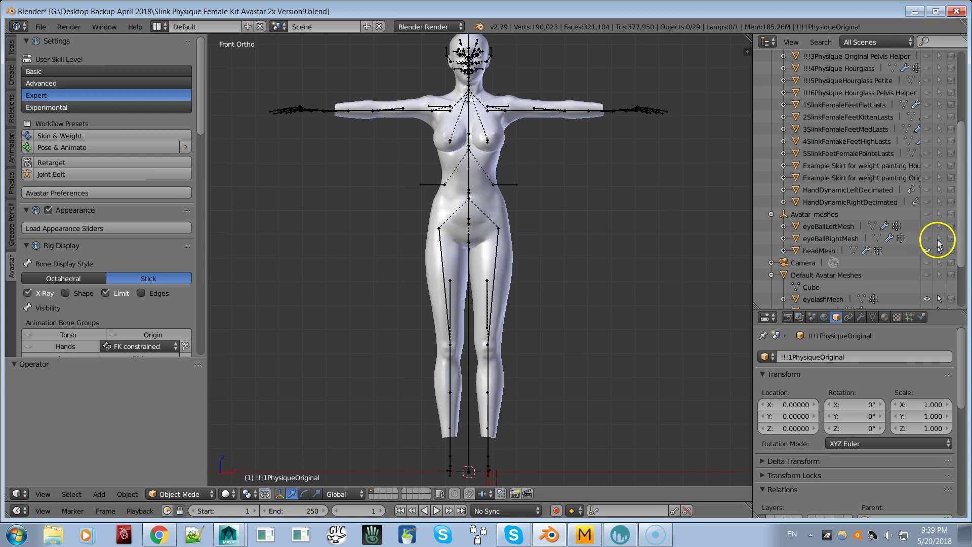
click(927, 251)
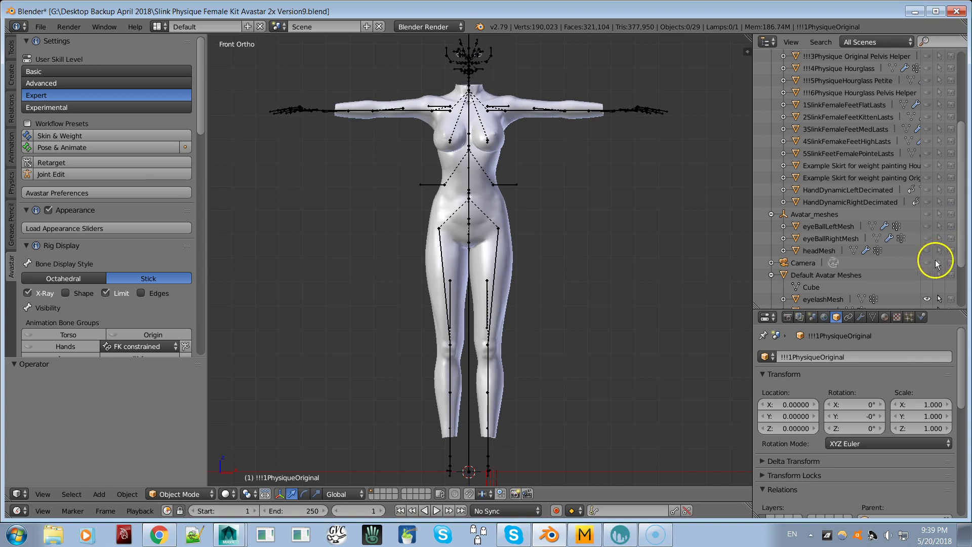
click(928, 298)
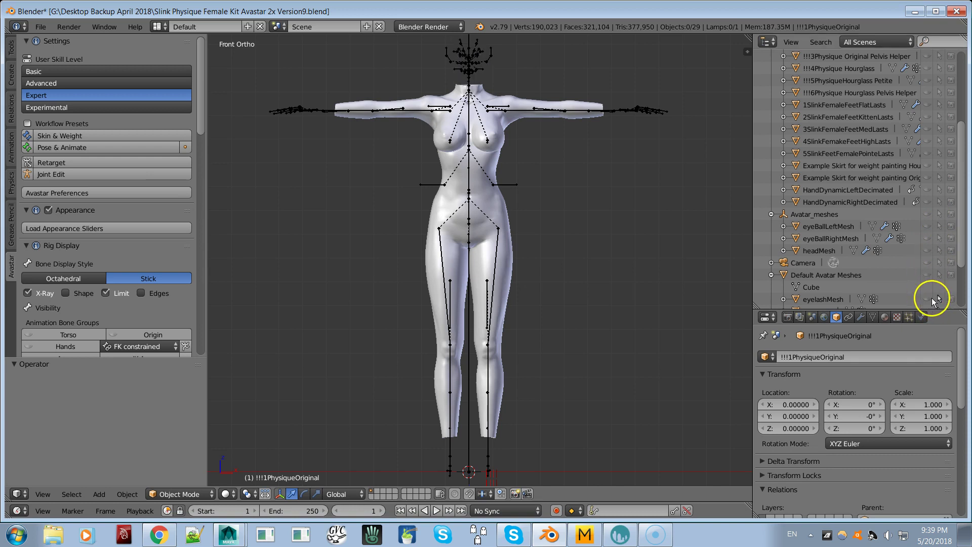
- Make the remaining default avatar meshes unselectable, and hide and lock the Lamp and Toe Posts Left Female Feet
scroll(938, 303, down, 5)
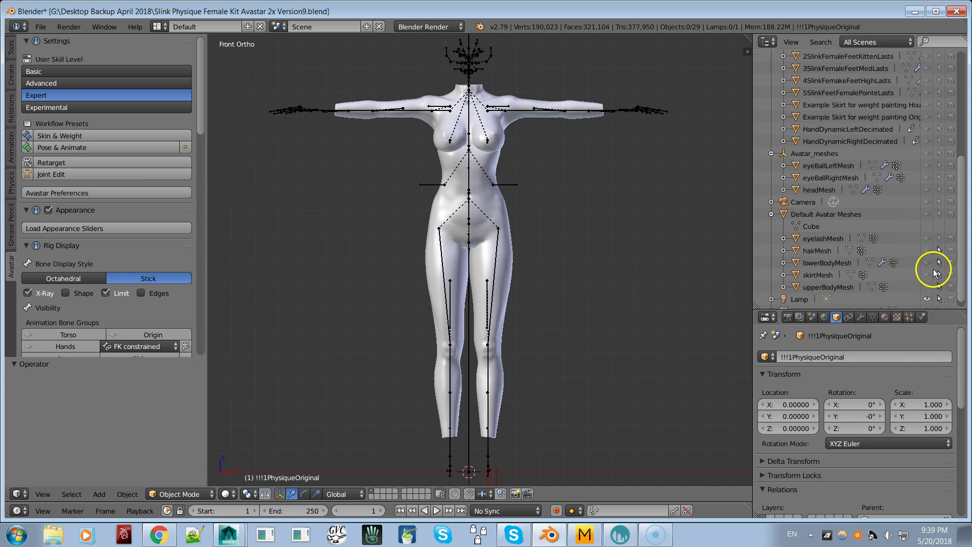
click(940, 263)
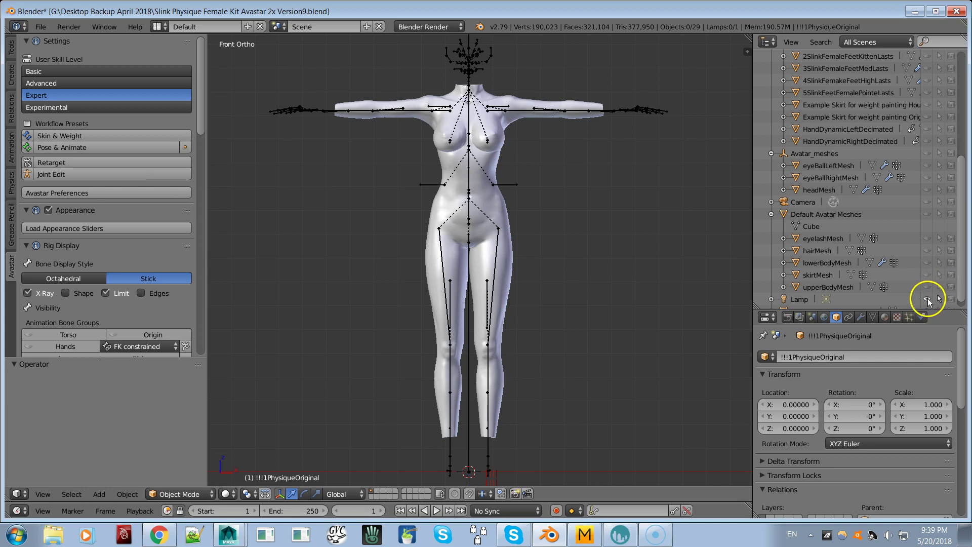
click(928, 301)
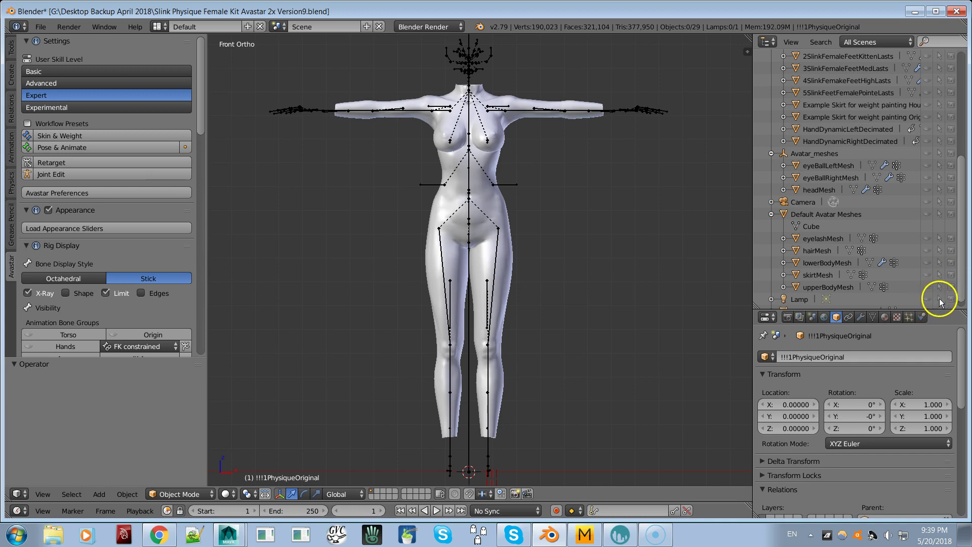
scroll(894, 256, down, 1)
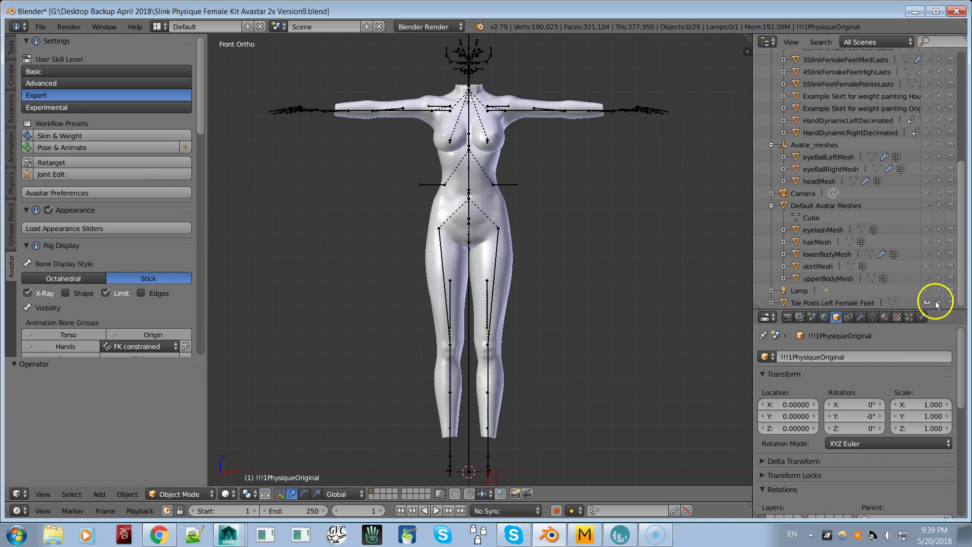
click(927, 301)
scroll(918, 266, up, 8)
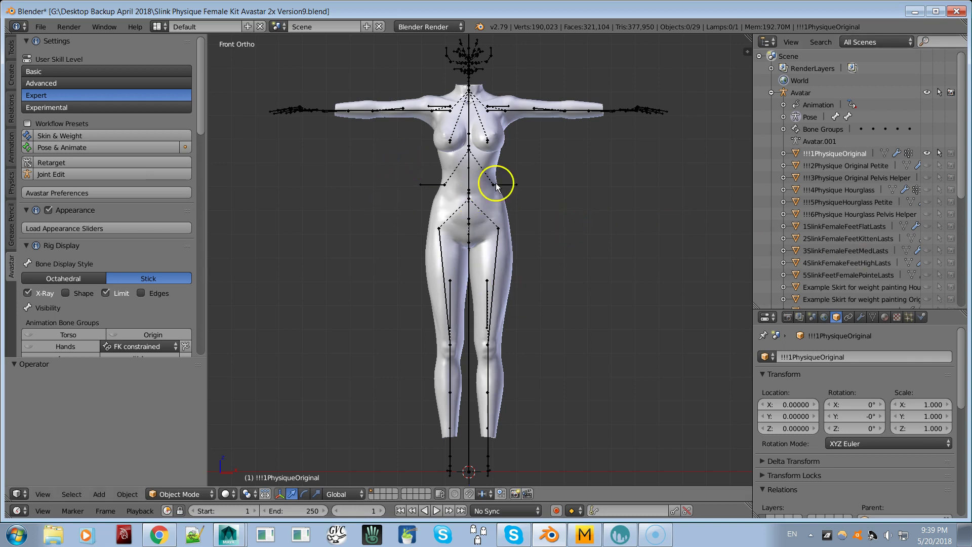
- Make the Avatar armature the active object and switch it from Pose Mode to Object Mode
key(a)
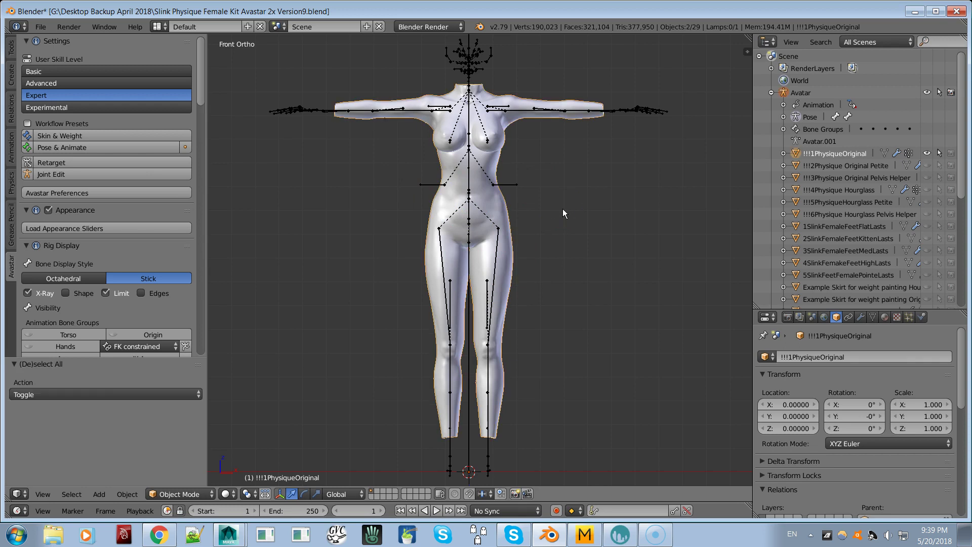
right_click(468, 197)
key(ctrl+Tab)
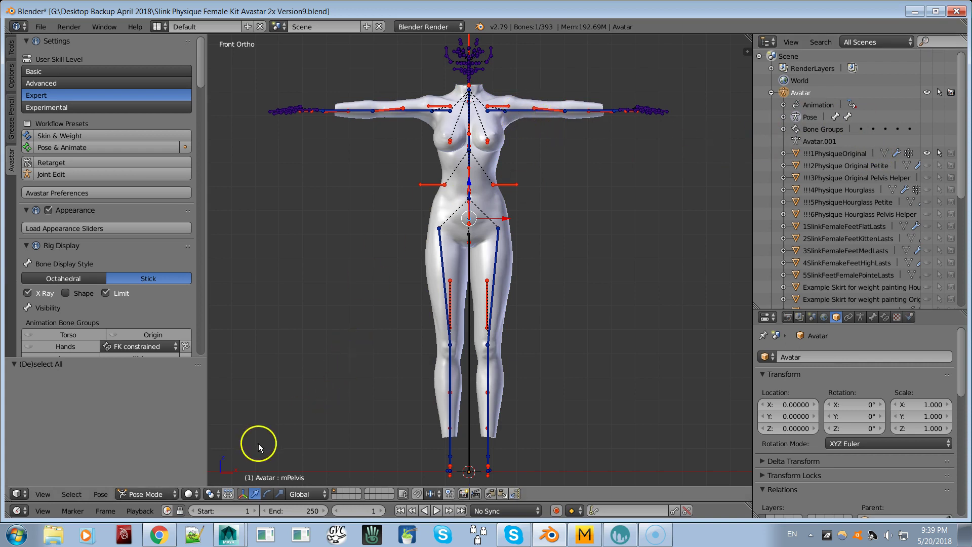
click(145, 494)
click(152, 481)
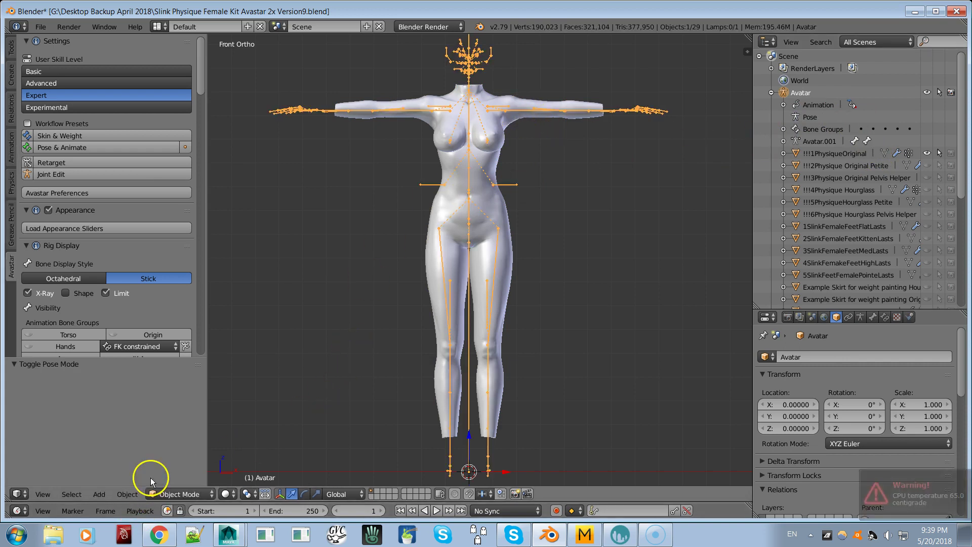
- Clear the current selection and select both the Avatar armature and the visible body mesh together
right_click(468, 197)
right_click(469, 196)
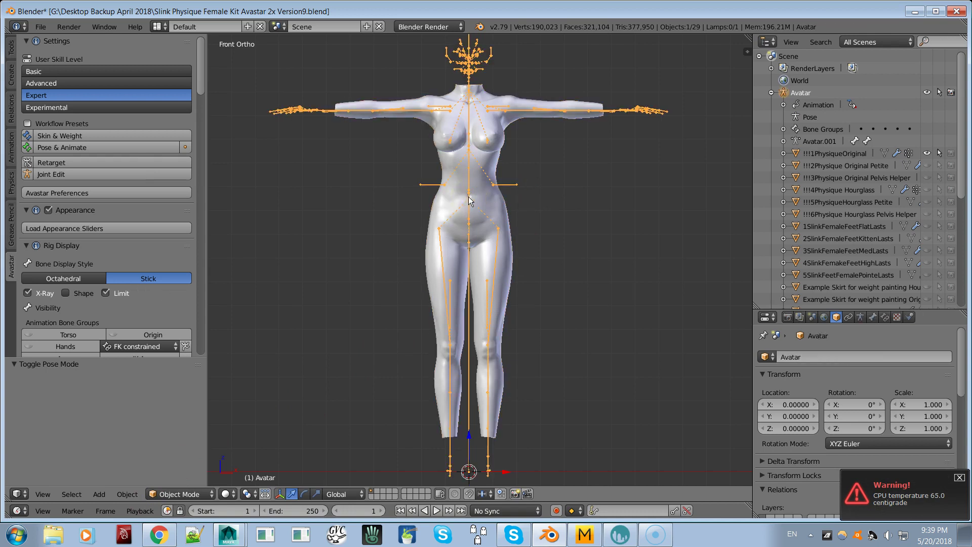
right_click(469, 200)
right_click(469, 200)
key(a)
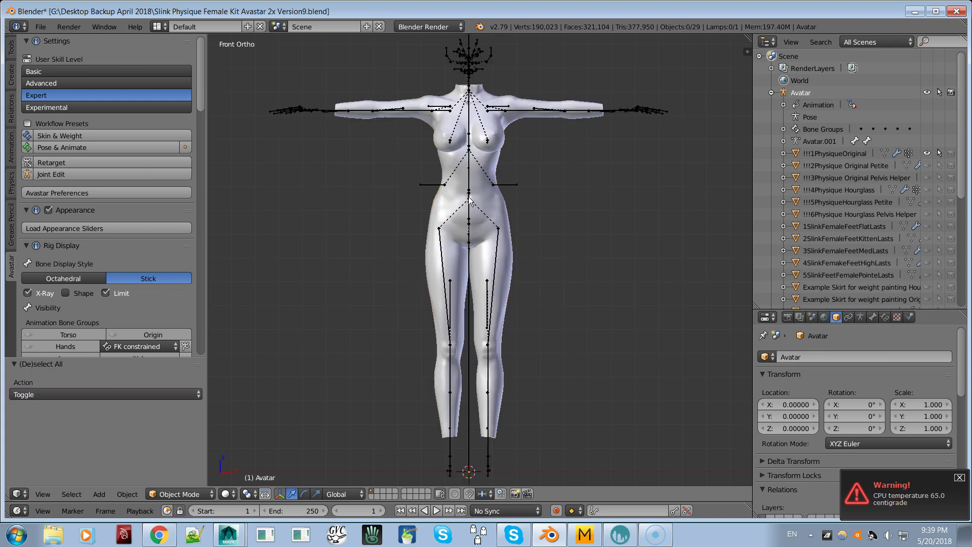
key(a)
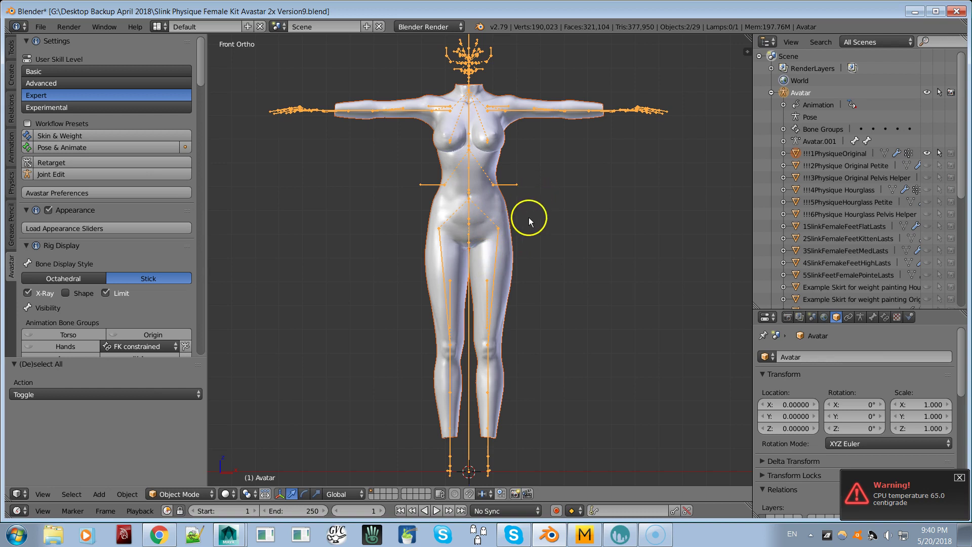
- Start a Collada (Default) (.dae) export and sort the existing files by modification time
click(41, 28)
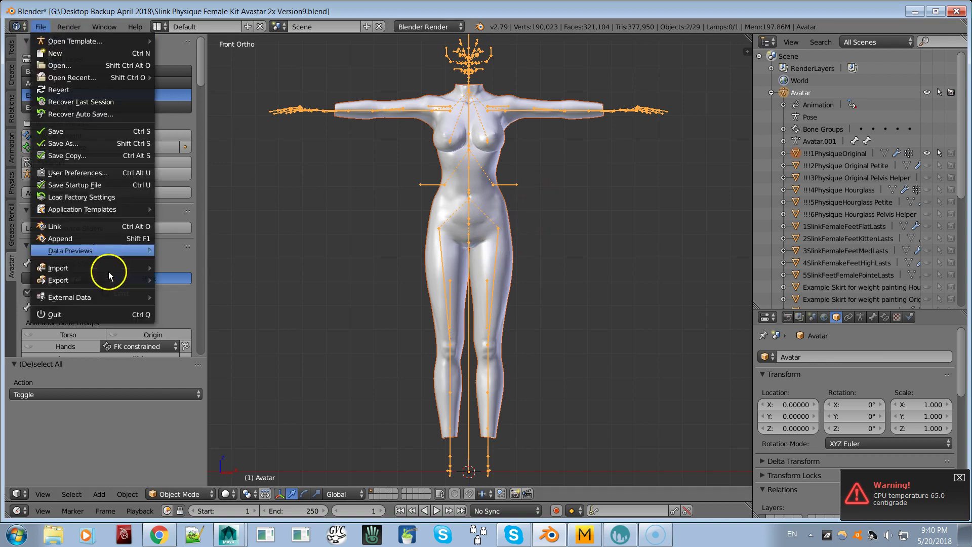
mouse_move(110, 280)
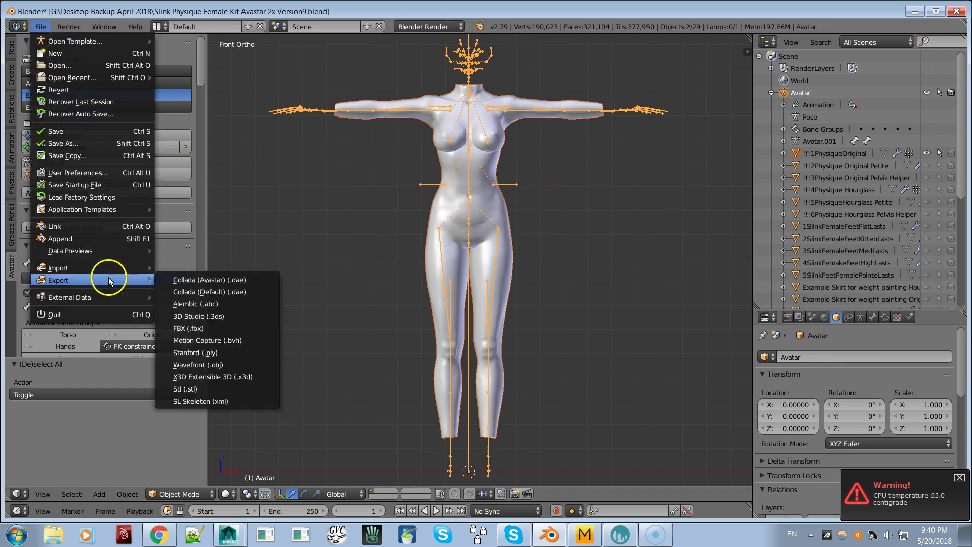
click(227, 291)
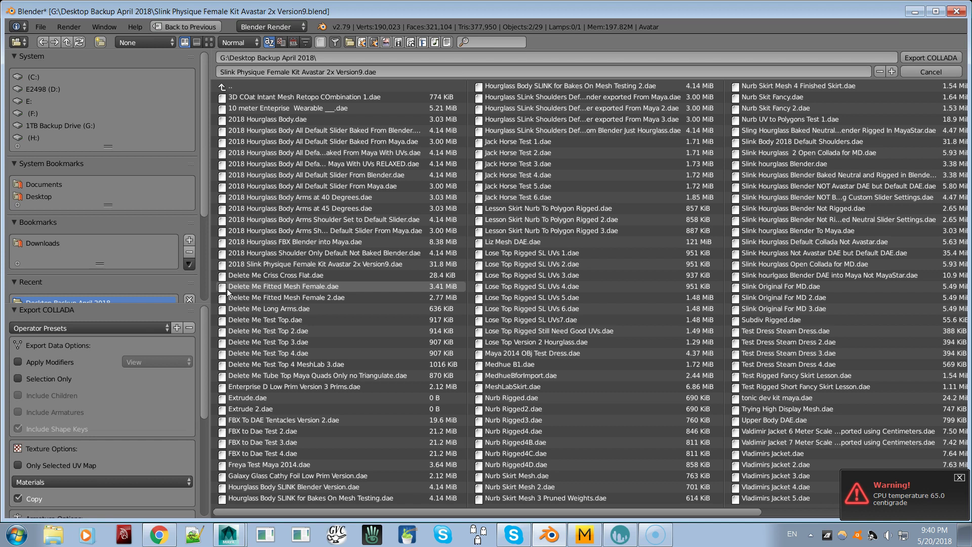
click(293, 43)
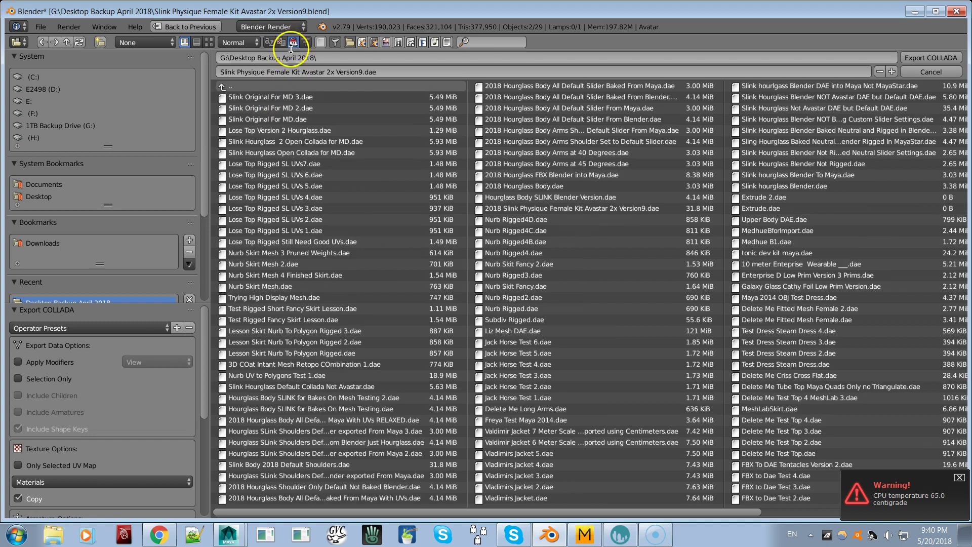
- Name the export file Slink Original For MD 4.dae, reusing the name of the existing Slink Original For MD 3.dae
click(296, 96)
click(288, 72)
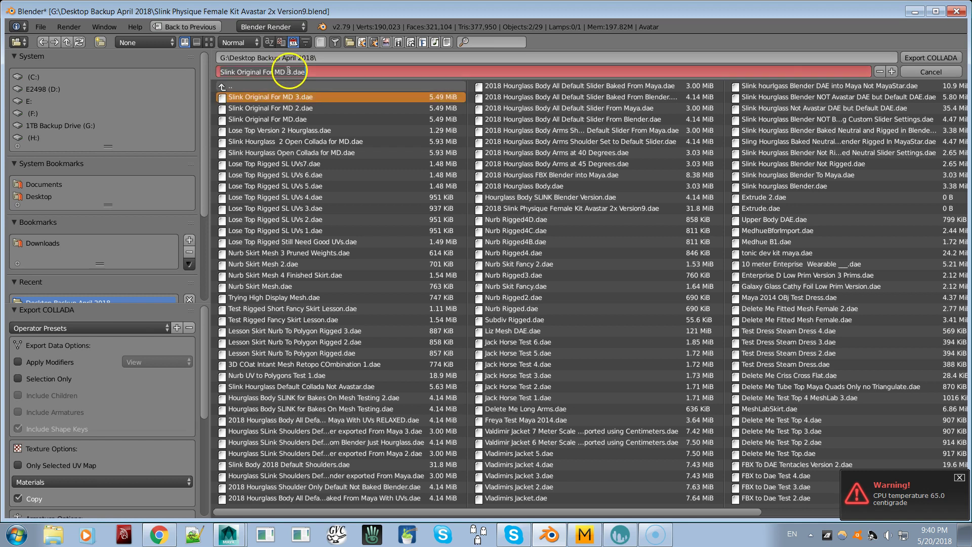
double_click(288, 71)
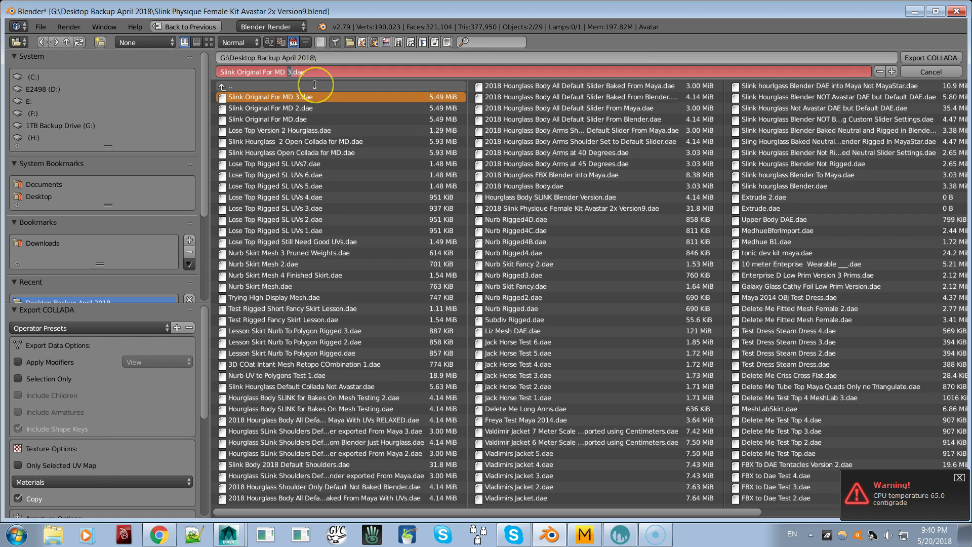
text(4)
- Limit the Collada export to the selection, include armatures and export deform bones only
click(20, 379)
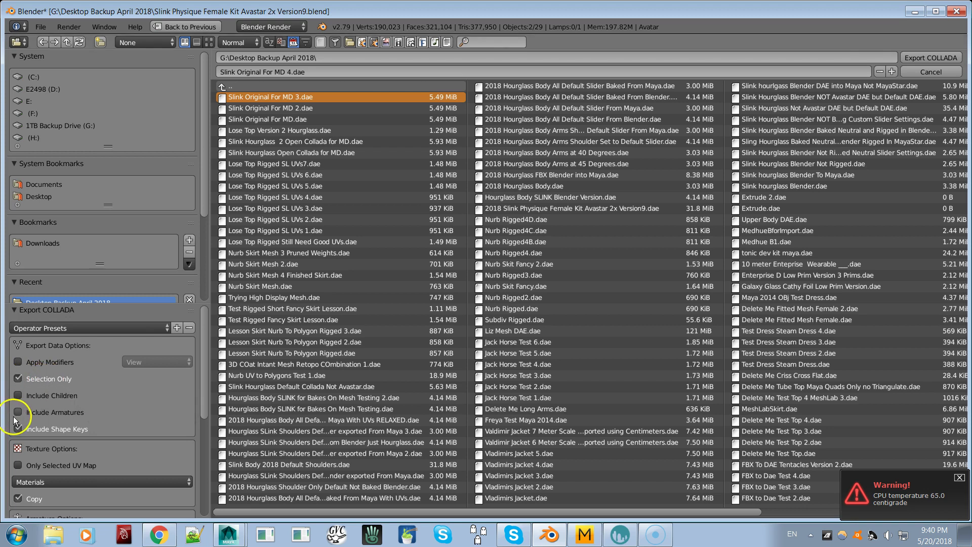
click(45, 415)
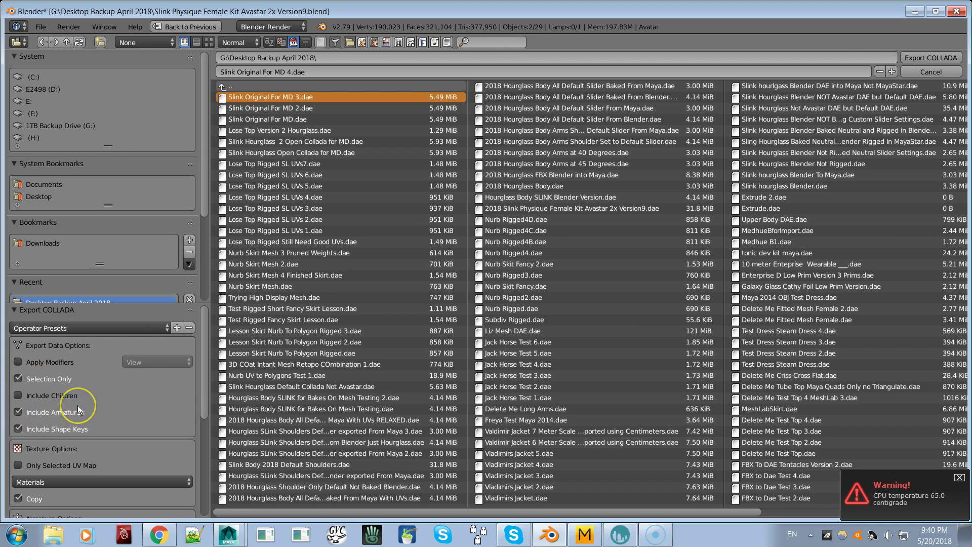
scroll(78, 405, down, 5)
scroll(77, 406, down, 1)
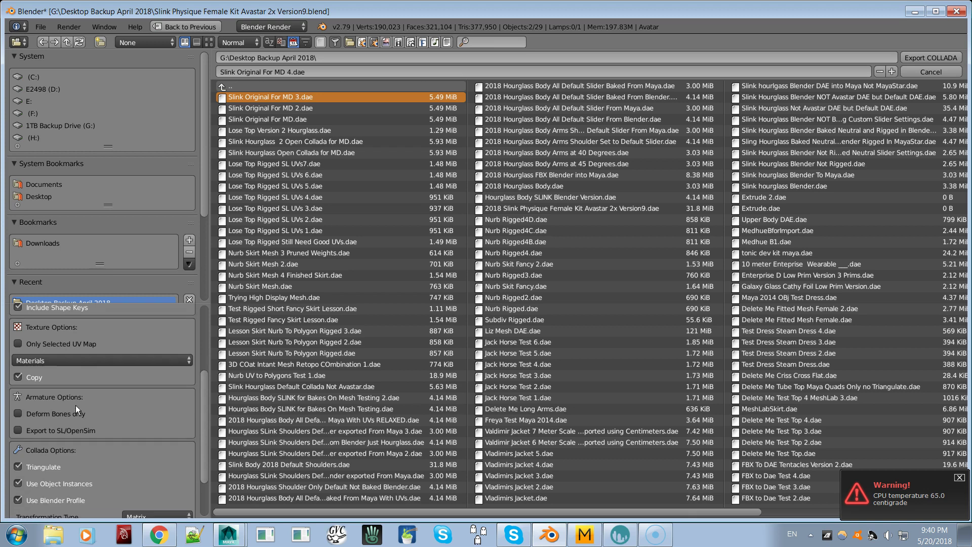
click(19, 414)
scroll(74, 412, down, 1)
scroll(73, 412, down, 1)
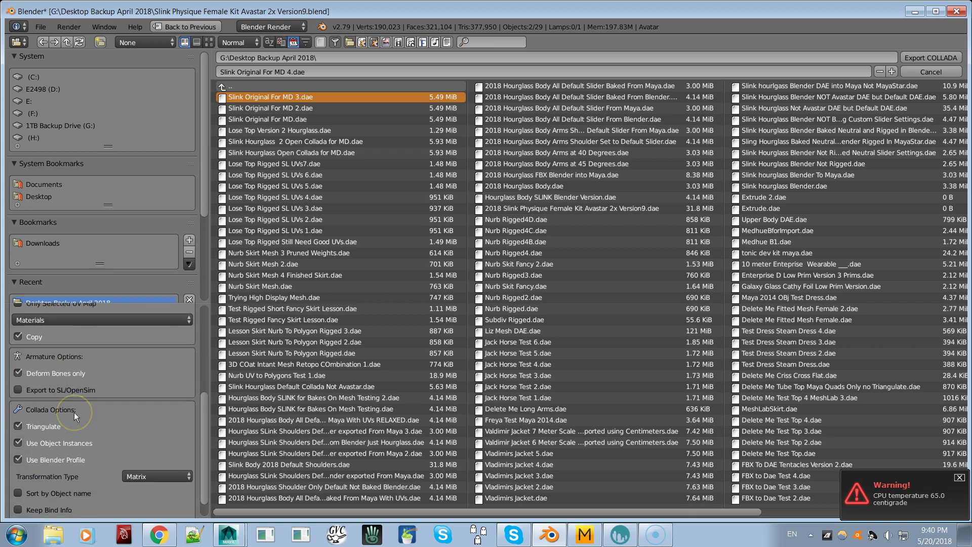
scroll(74, 412, down, 1)
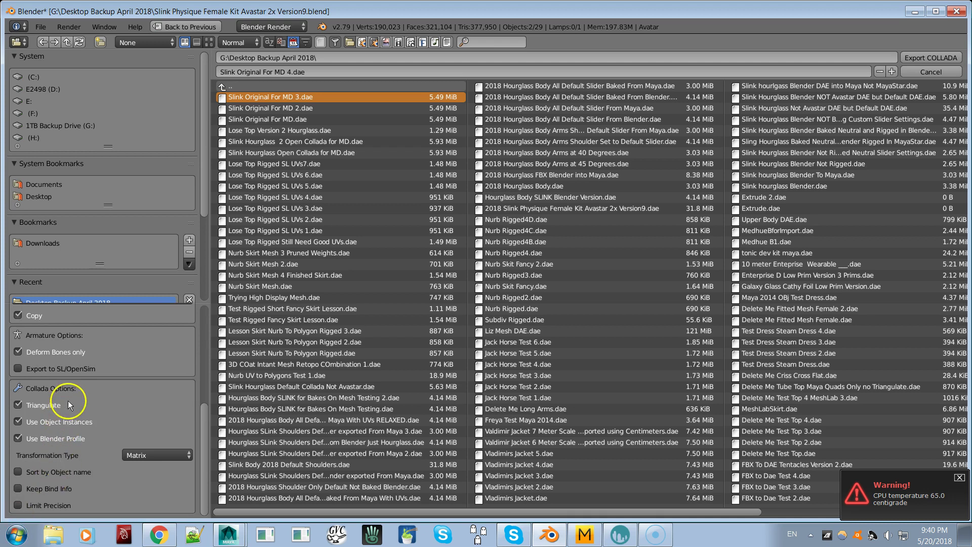
- Exclude shape keys from the Collada export and check the remaining texture, armature and Collada options
scroll(69, 395, up, 8)
scroll(70, 400, up, 1)
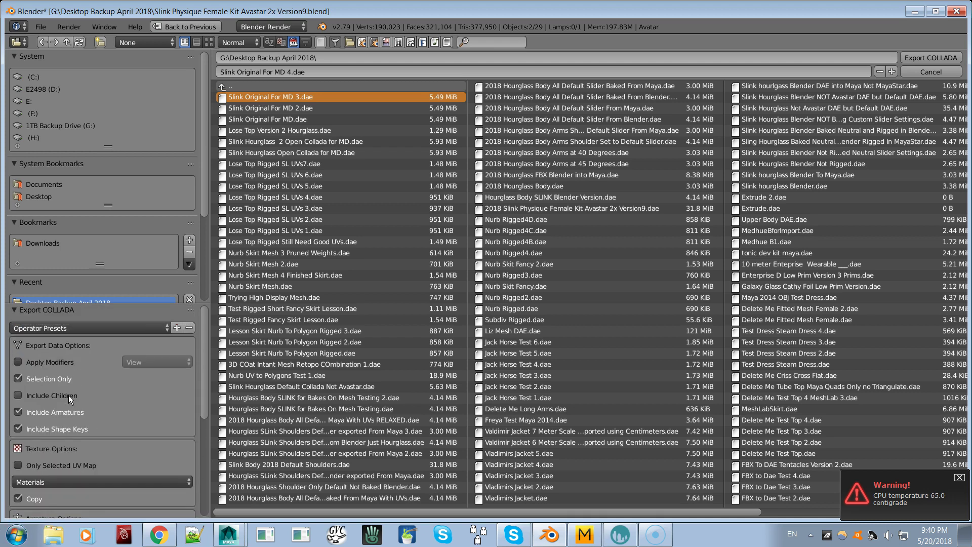
click(69, 388)
click(32, 432)
click(35, 428)
click(58, 435)
scroll(72, 427, down, 4)
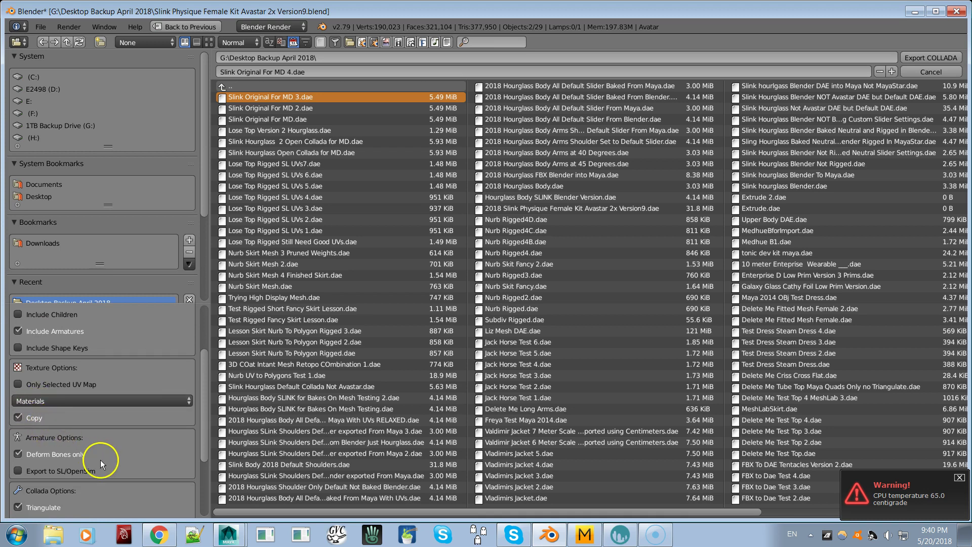
scroll(100, 460, down, 1)
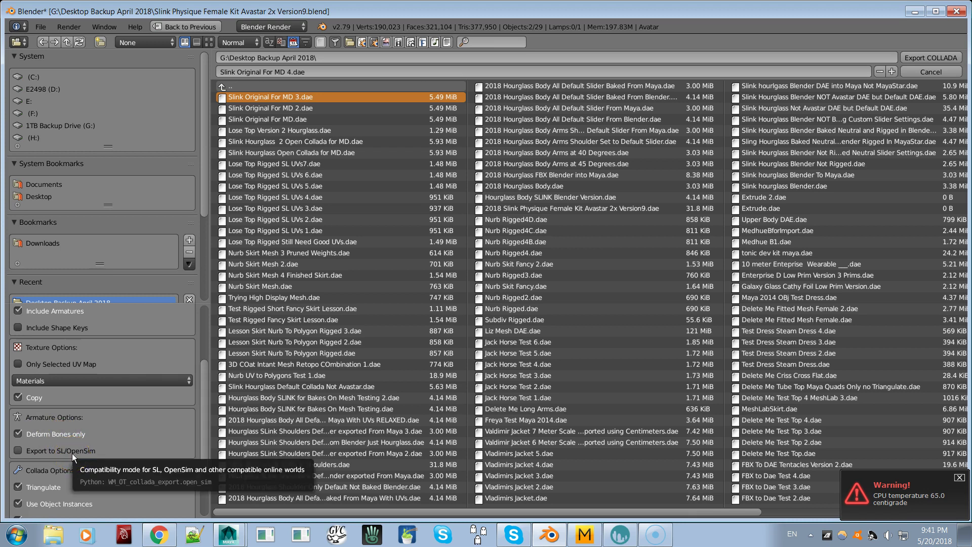
scroll(72, 454, down, 4)
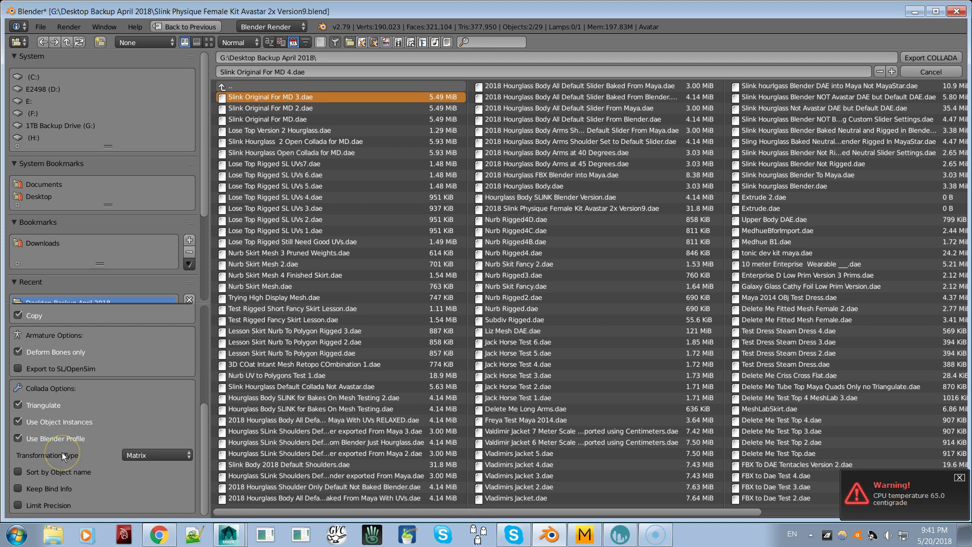
- Recheck the data options and export the selected body and armature to Slink Original For MD 4.dae
scroll(61, 452, up, 8)
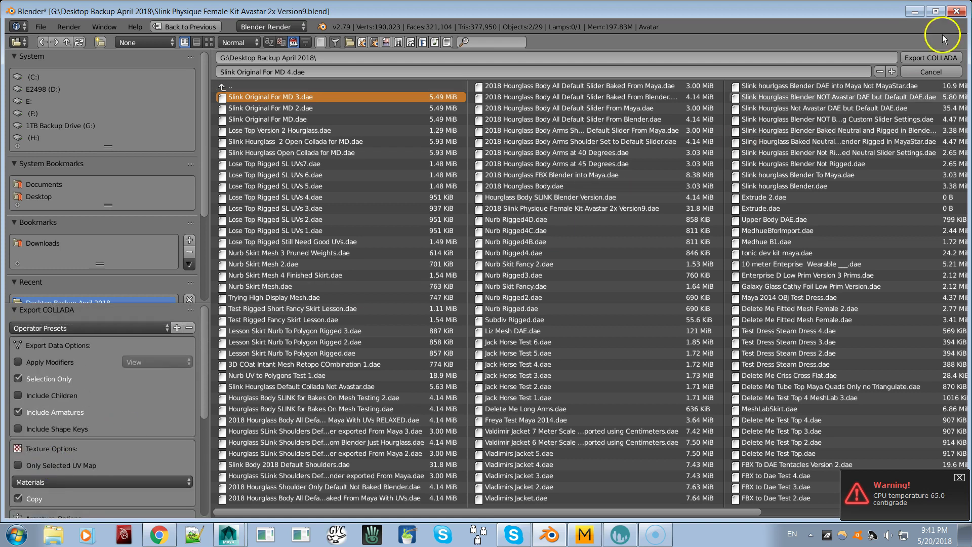
click(934, 56)
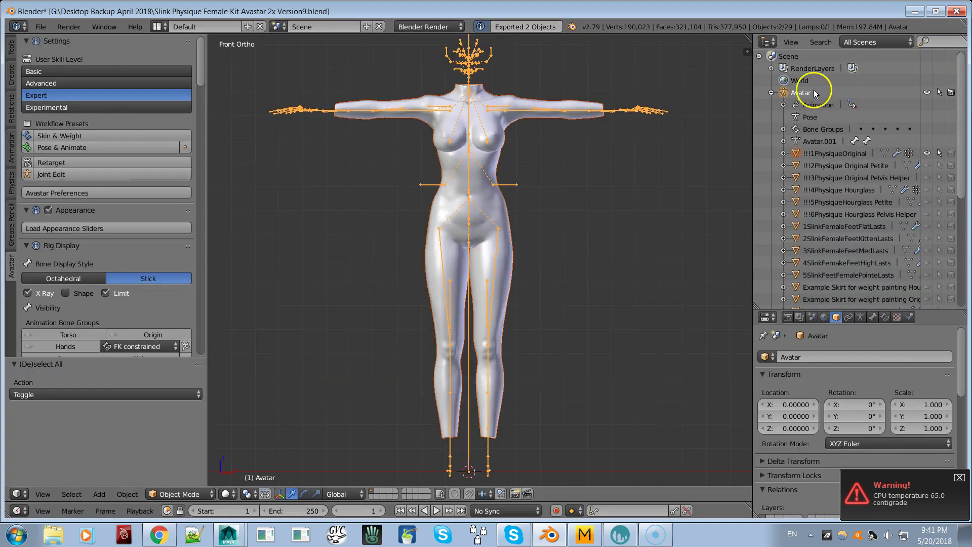
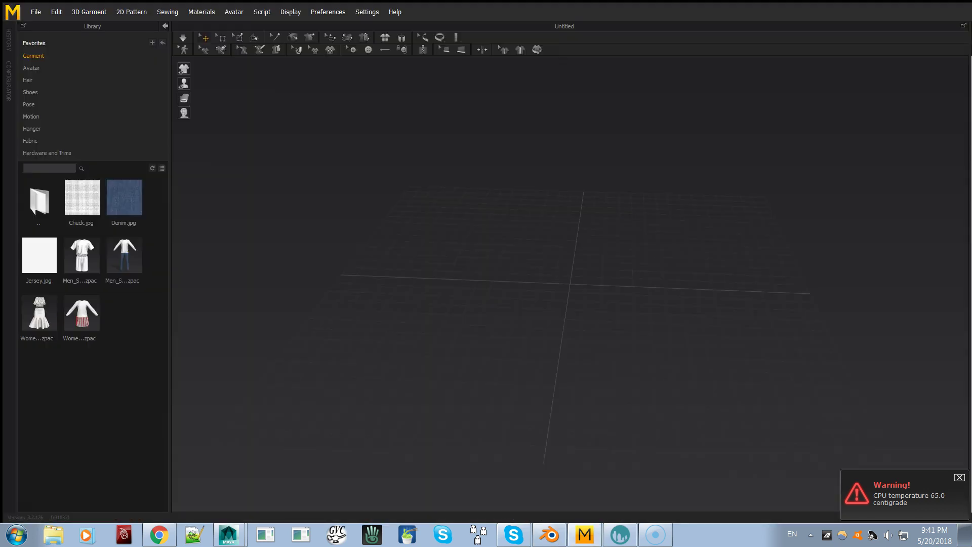
- Switch to Marvelous Designer, bring the 2D Pattern Window into view and widen it beside a narrower 3D window
drag(971, 279, 965, 244)
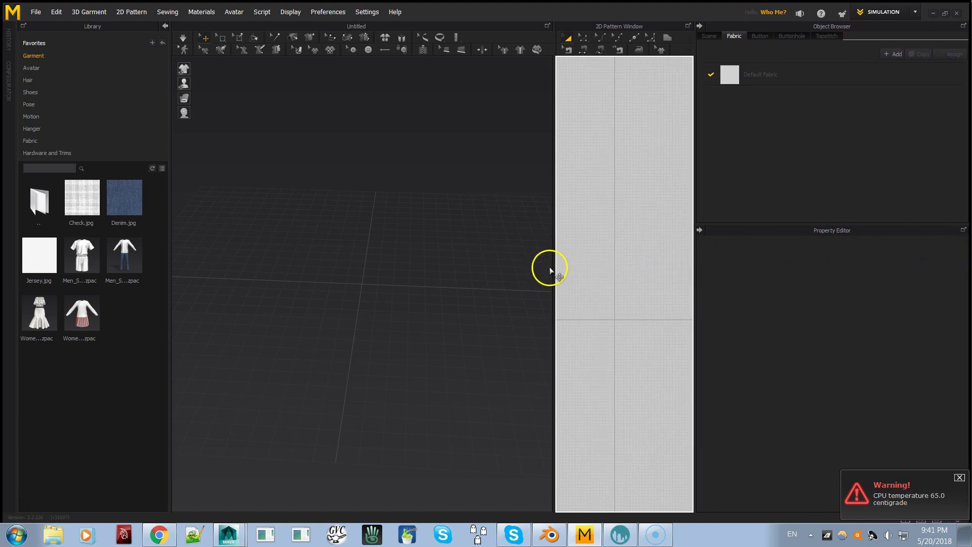
drag(694, 238, 824, 236)
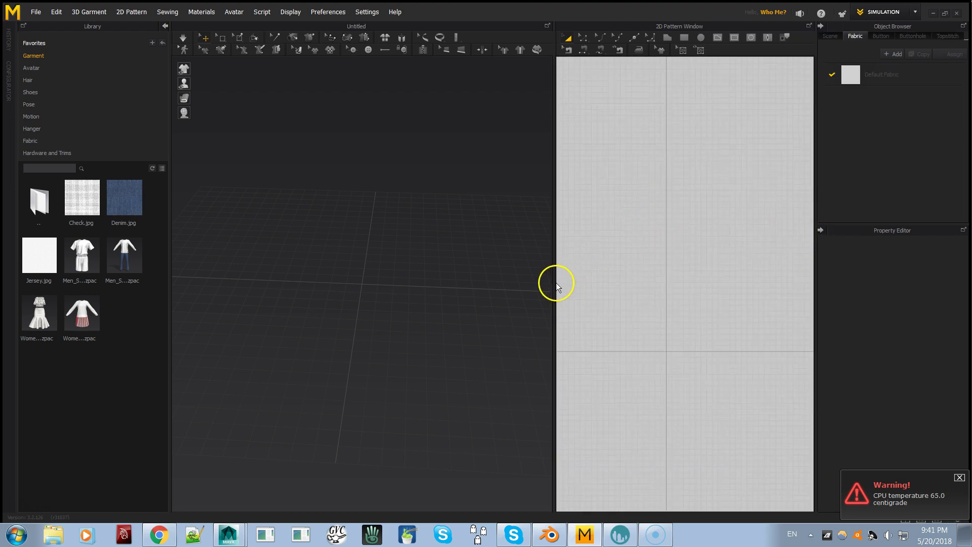
drag(553, 287, 486, 319)
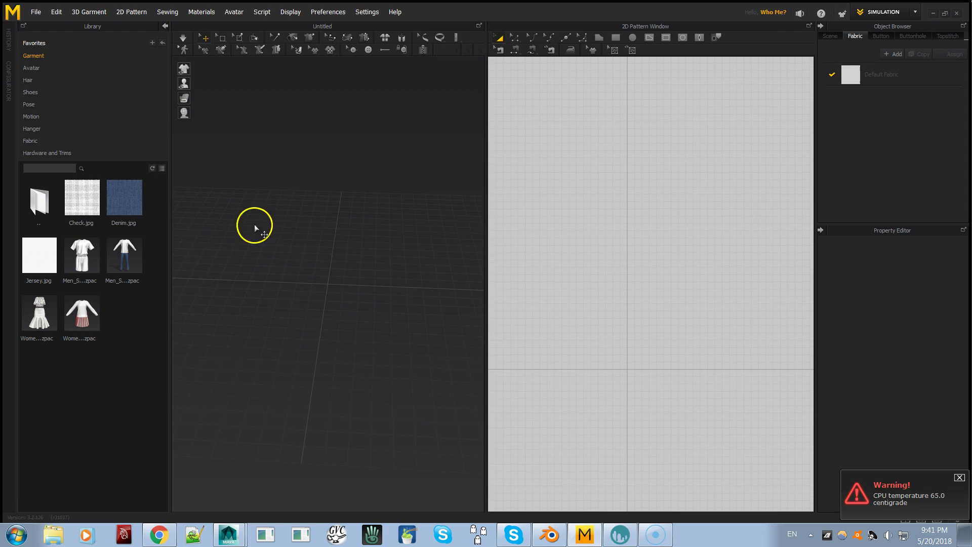
- Start adding an avatar file and browse to the Desktop Backup April 2018 folder on the 1TB Backup Drive (G:)
mouse_move(373, 230)
right_down()
mouse_move(354, 267)
mouse_move(401, 221)
mouse_move(360, 239)
right_up()
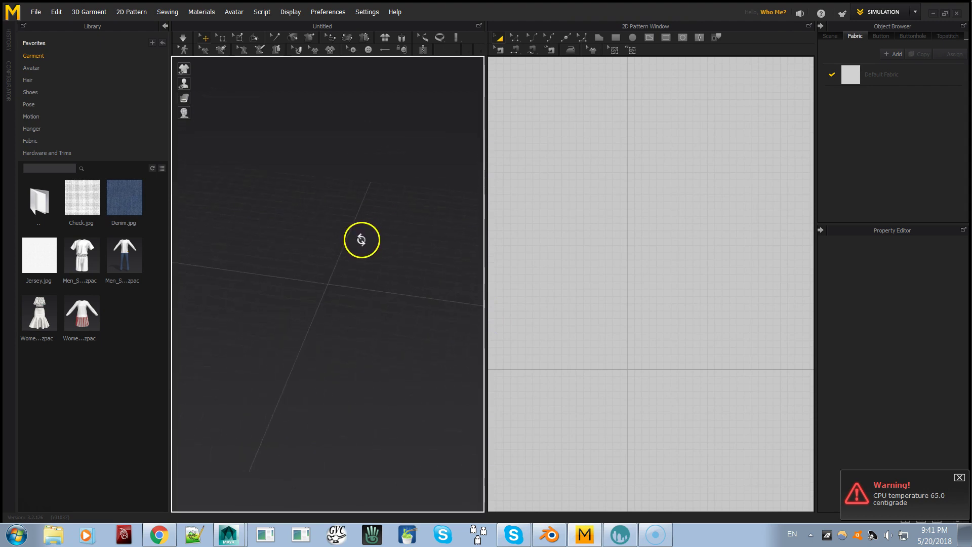
click(38, 11)
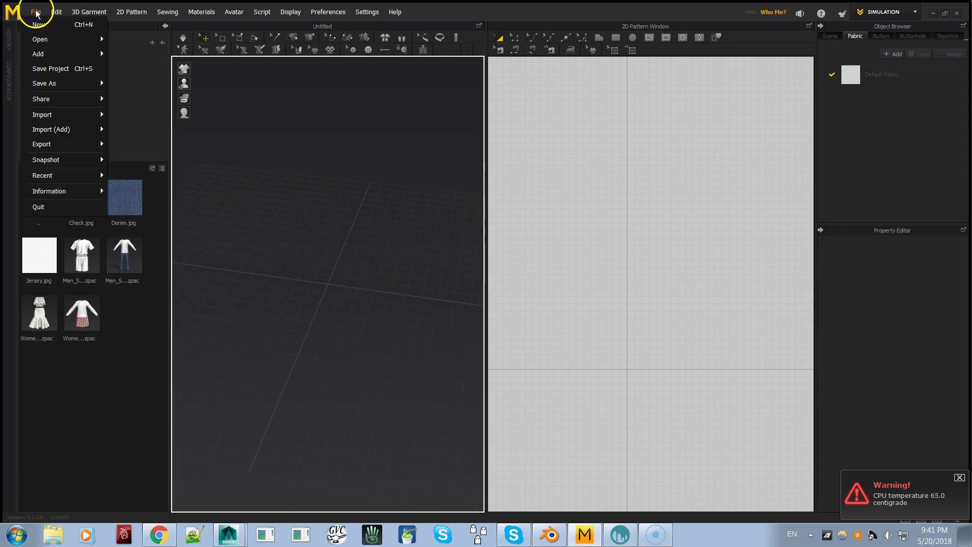
mouse_move(63, 97)
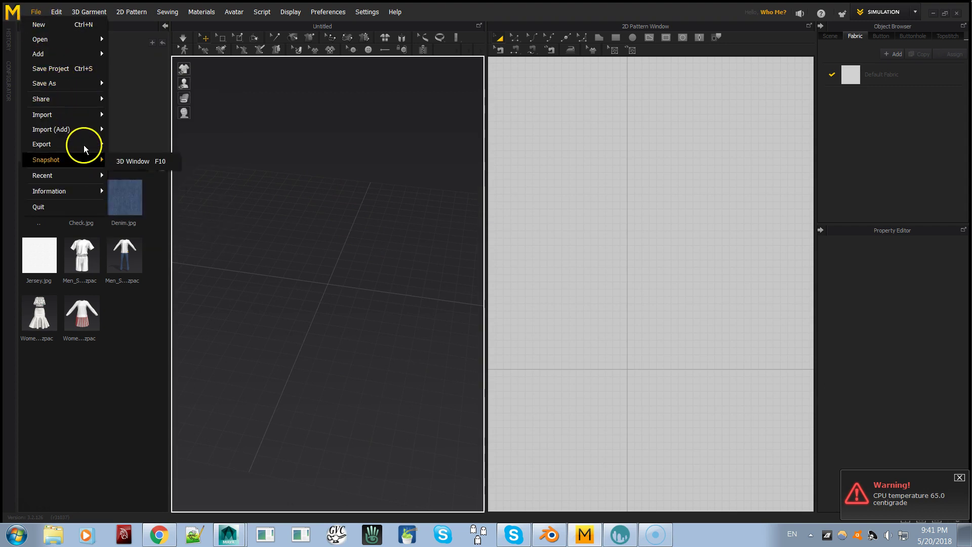
mouse_move(71, 55)
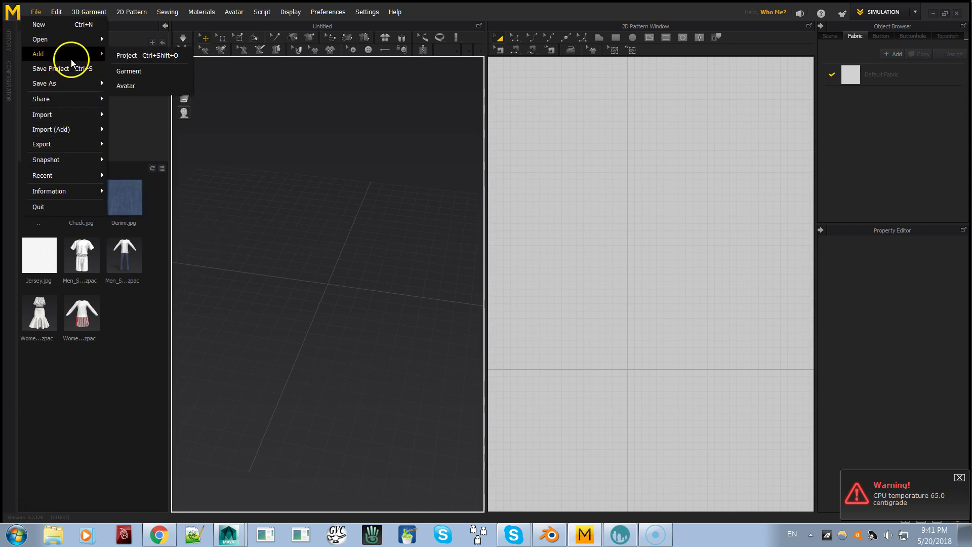
click(129, 86)
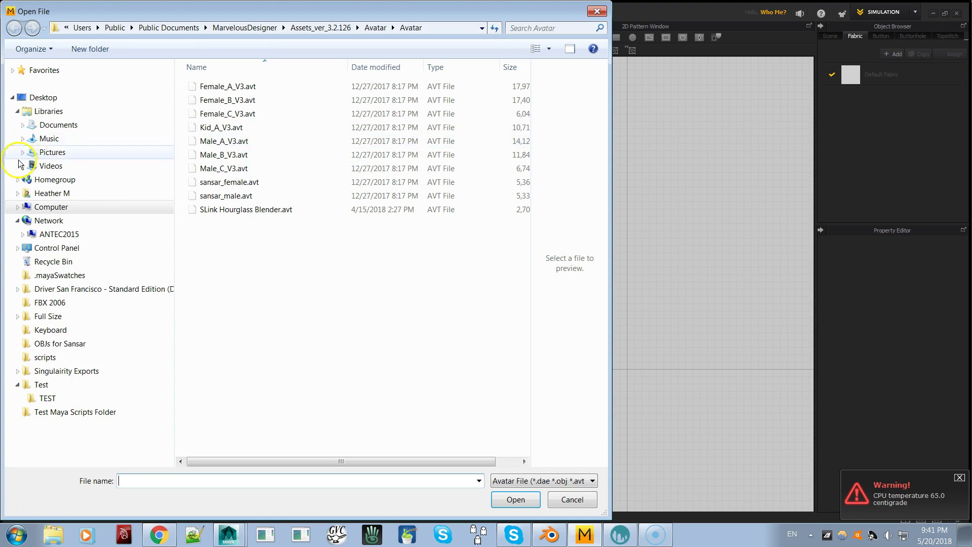
click(56, 208)
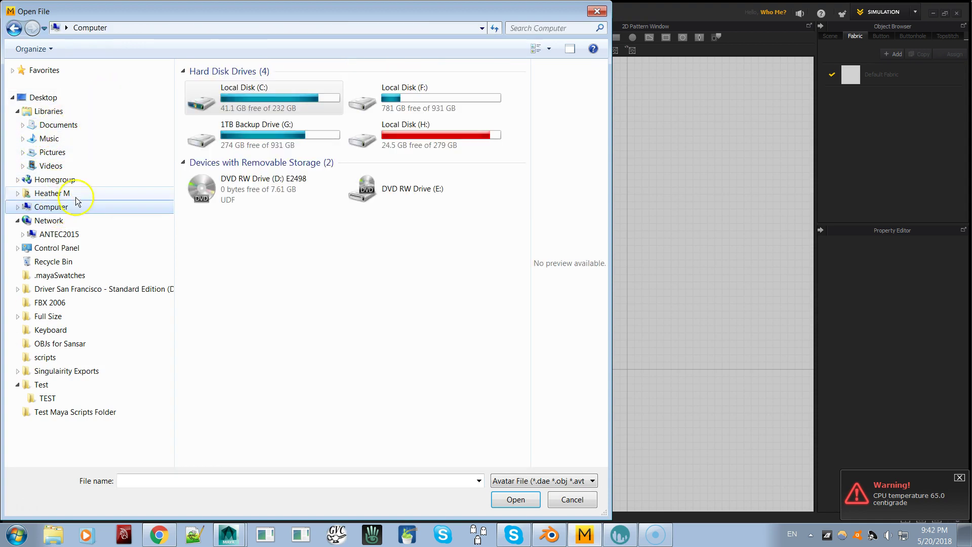
double_click(249, 136)
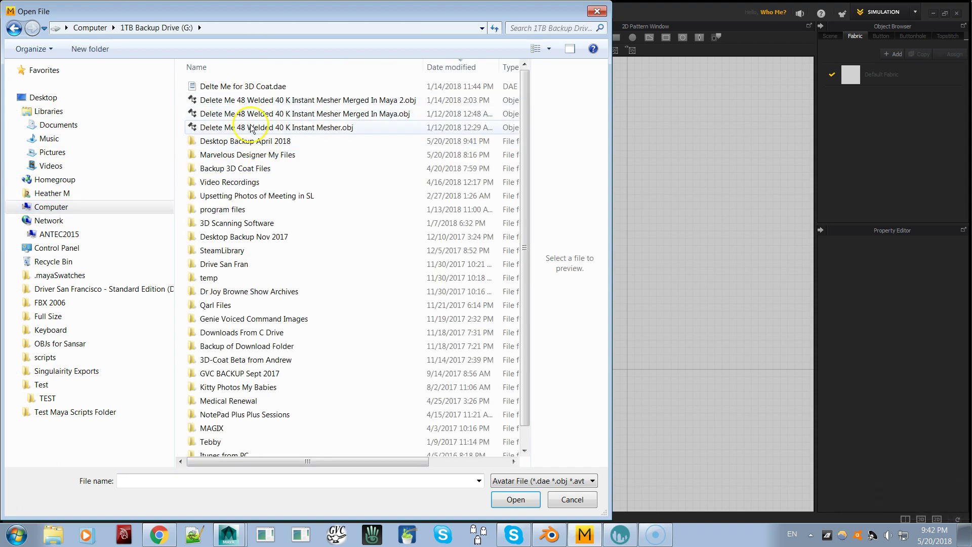
double_click(237, 141)
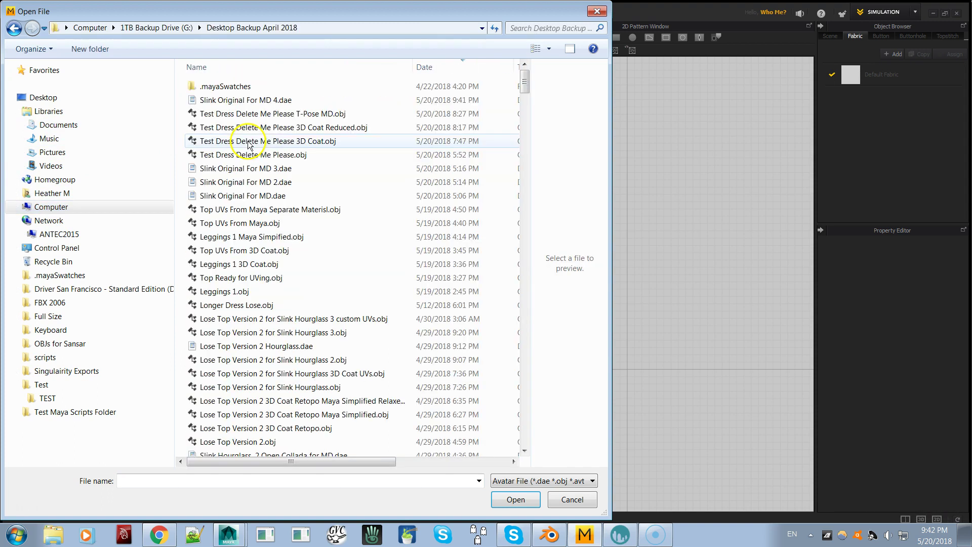
- Load Slink Original For MD 4.dae as an avatar using load type Add, mm (Default) scale and 1.0 m X translation, and inspect its position
double_click(276, 102)
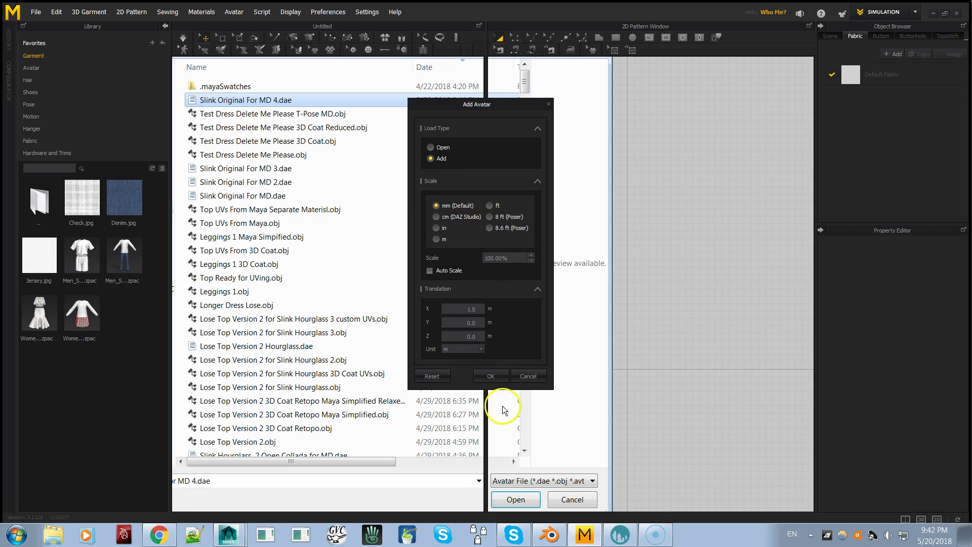
click(498, 377)
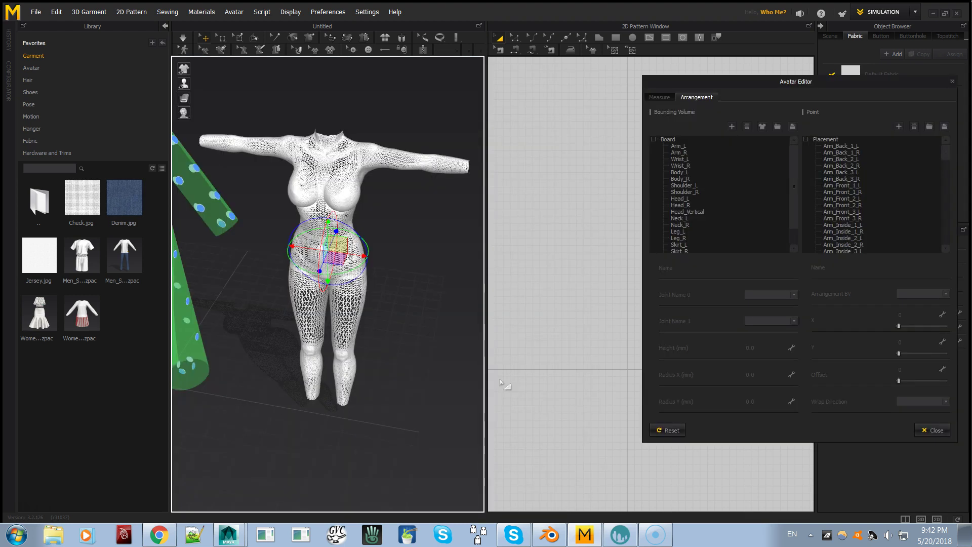
right_drag(323, 425, 369, 393)
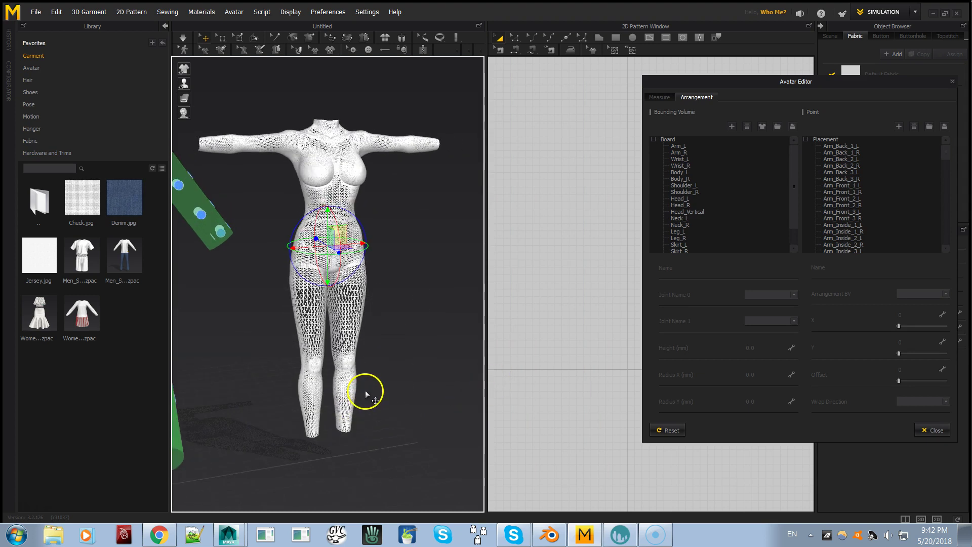
scroll(369, 393, down, 5)
right_drag(304, 398, 351, 397)
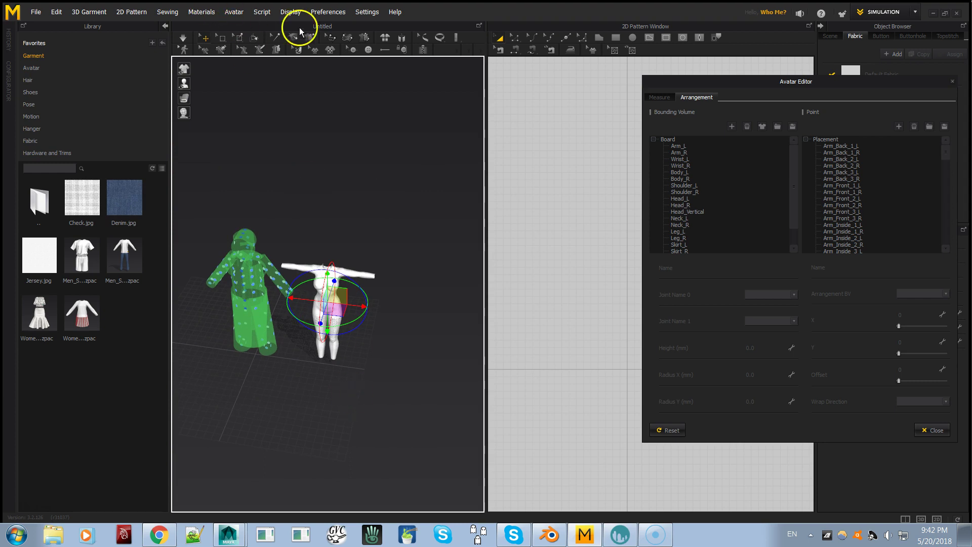
- Delete all avatars from the scene
click(236, 13)
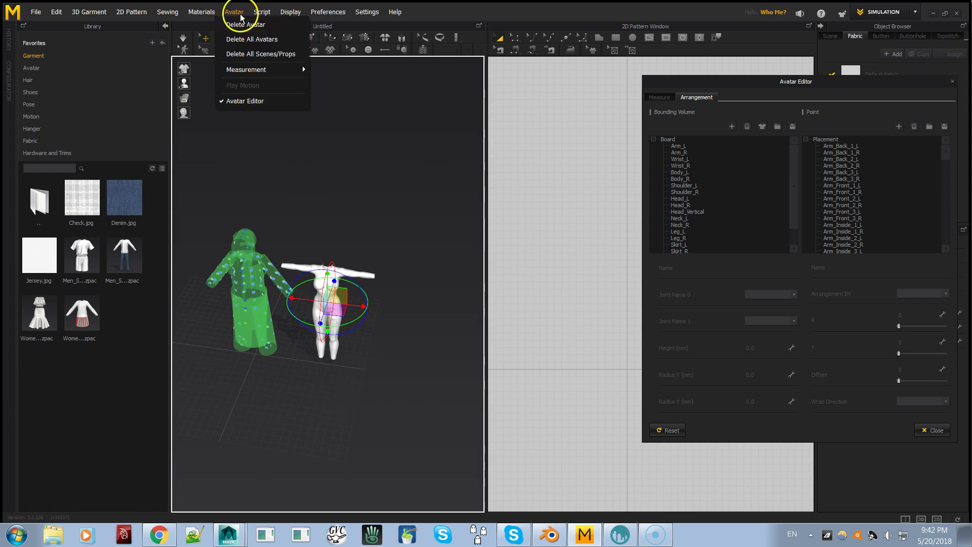
click(262, 40)
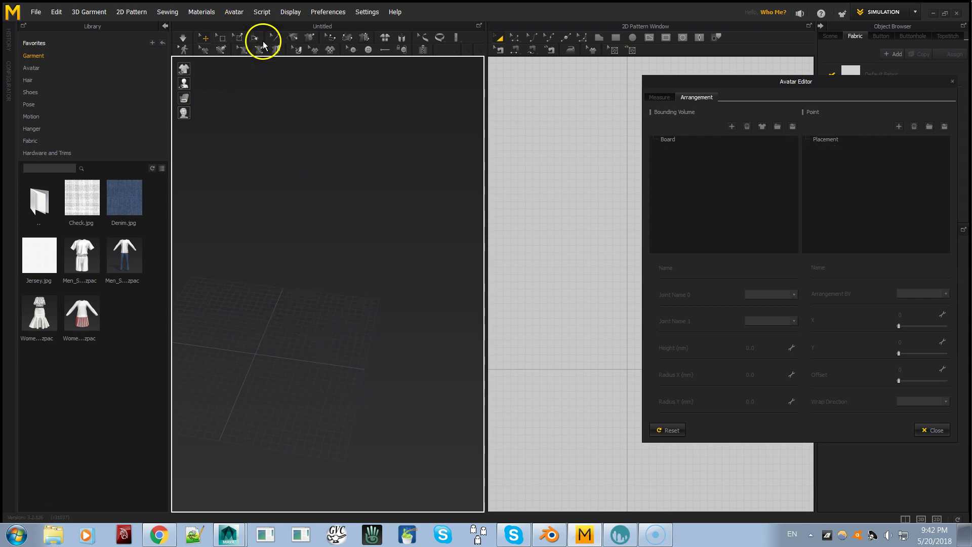
click(57, 12)
- Load Slink Original For MD 4.dae from Desktop Backup April 2018 as an avatar again, keeping the mm (Default) scale
click(36, 12)
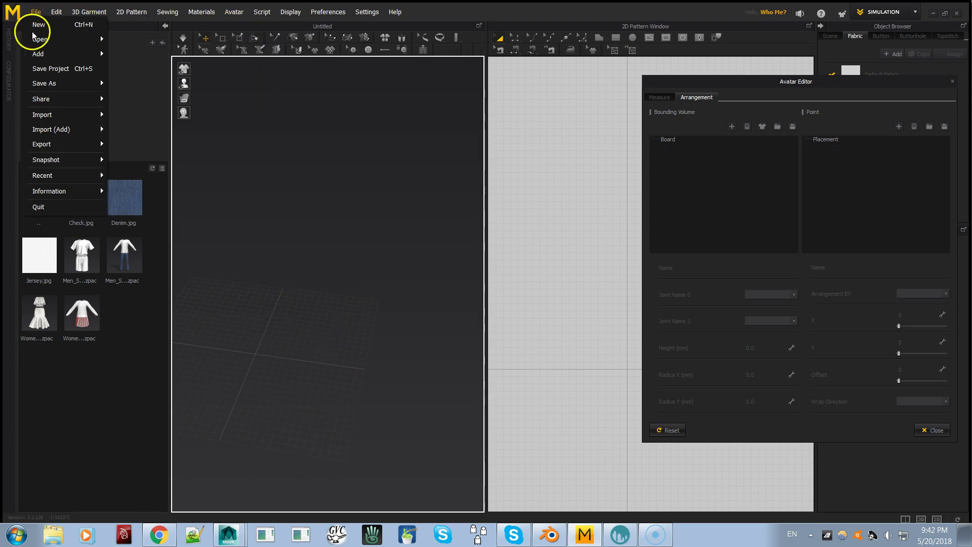
mouse_move(56, 51)
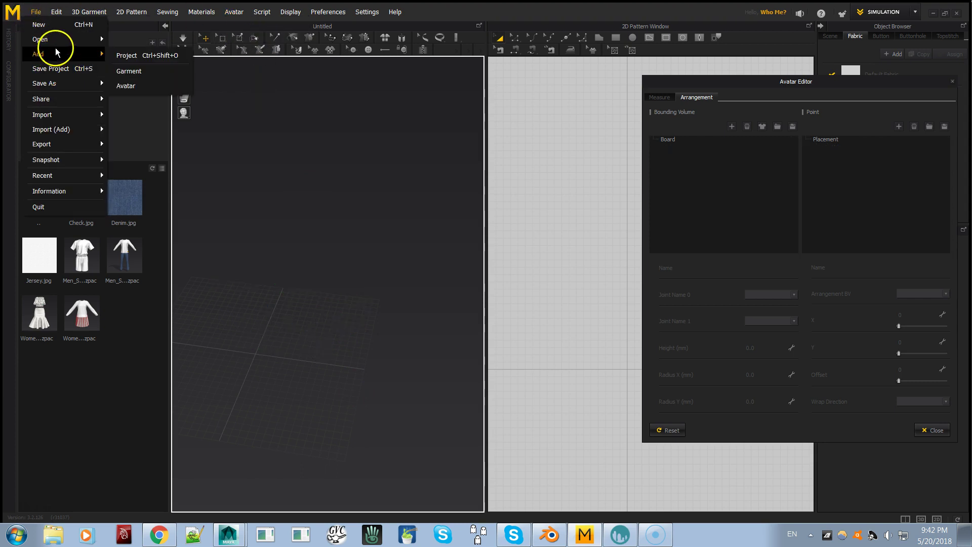
click(143, 87)
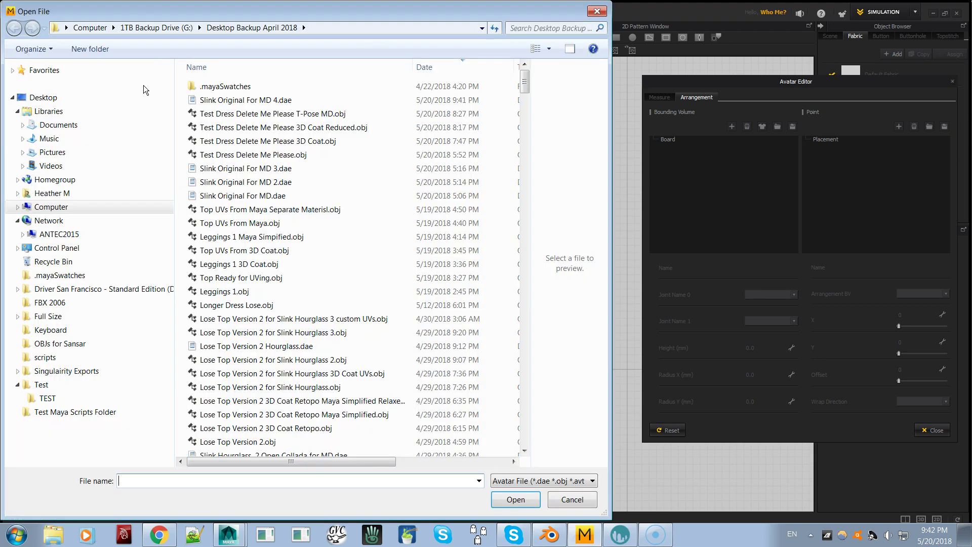
double_click(238, 100)
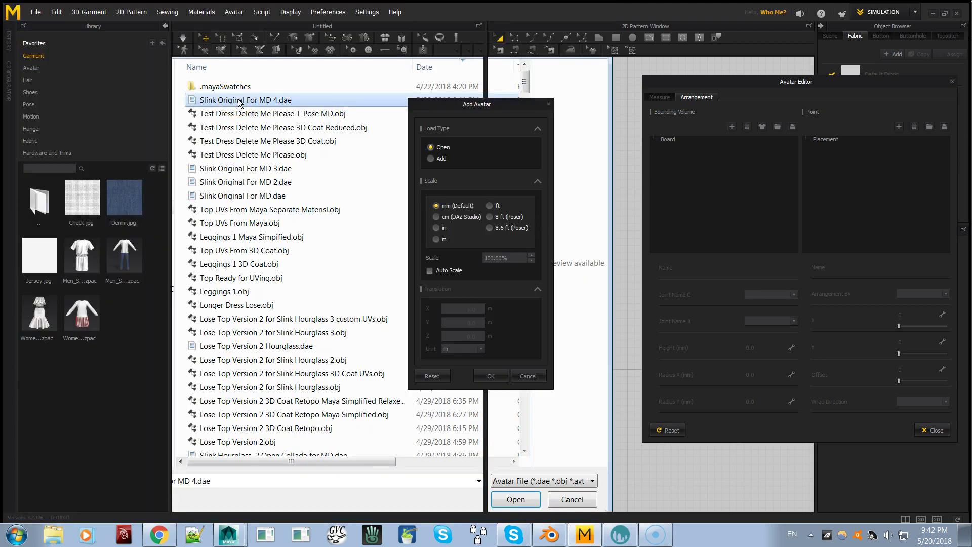
click(435, 159)
click(496, 377)
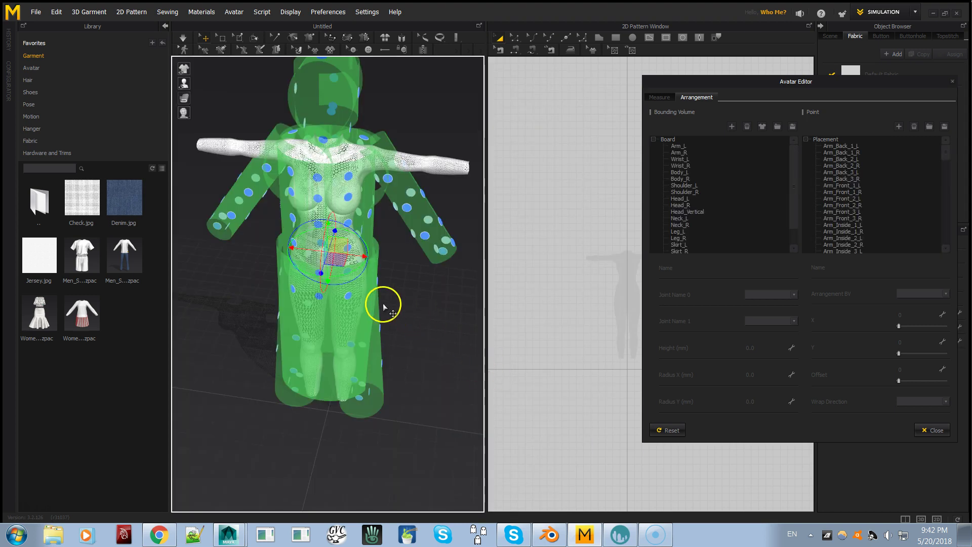
- Hide the avatar's arrangement points and bounding volumes, and show its joints in X-ray view
right_drag(383, 303, 380, 278)
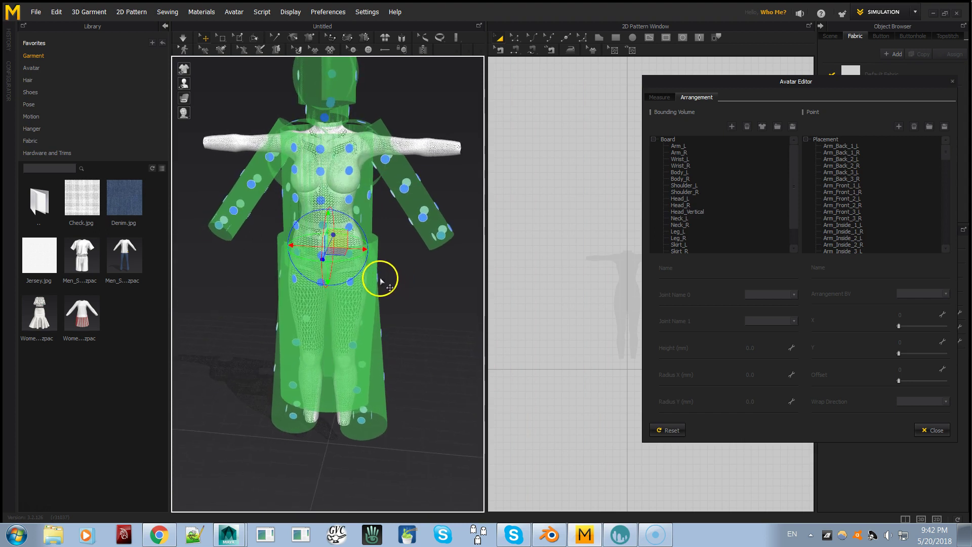
mouse_move(187, 83)
click(217, 82)
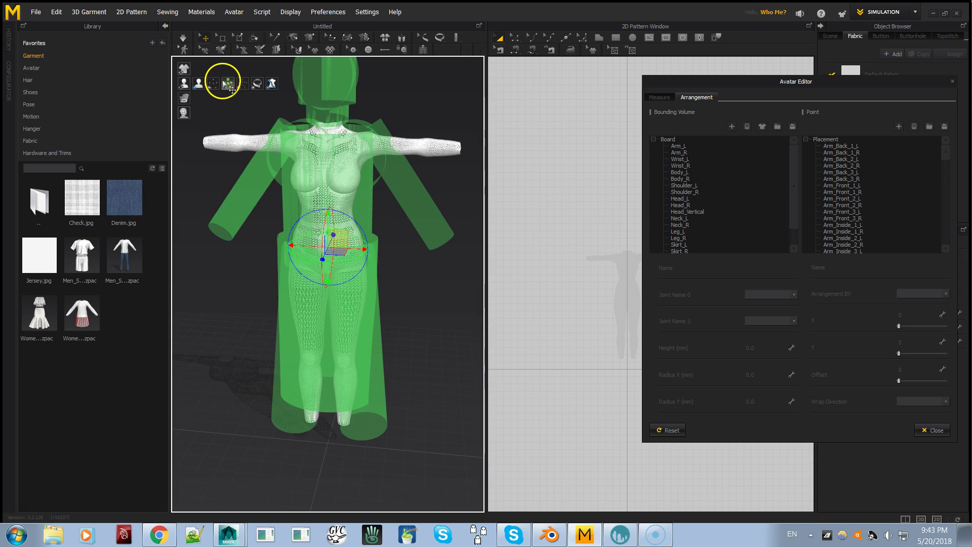
click(228, 83)
click(243, 83)
mouse_move(380, 257)
right_down()
mouse_move(421, 241)
mouse_move(393, 253)
right_up()
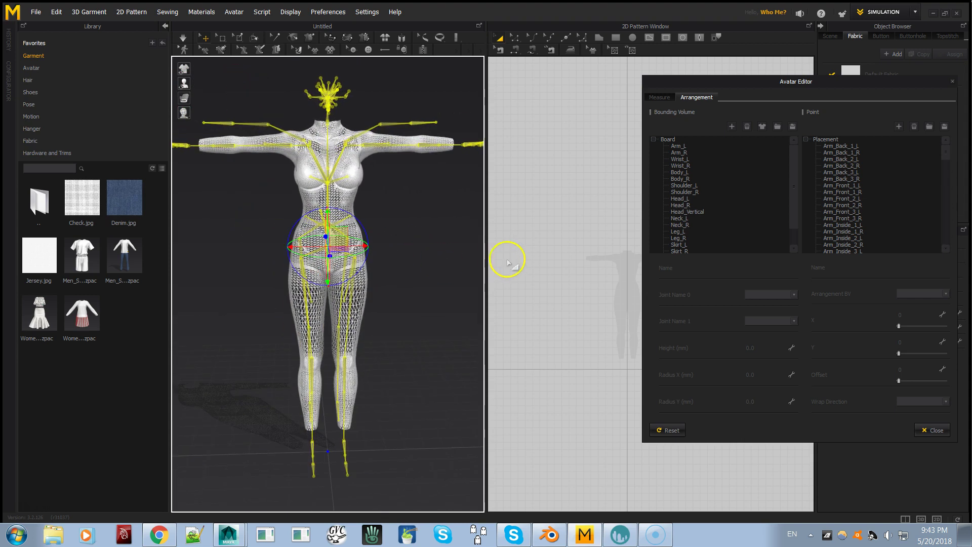
- Close the Avatar Editor and hide the arrangement points and bounding volumes once more
click(953, 82)
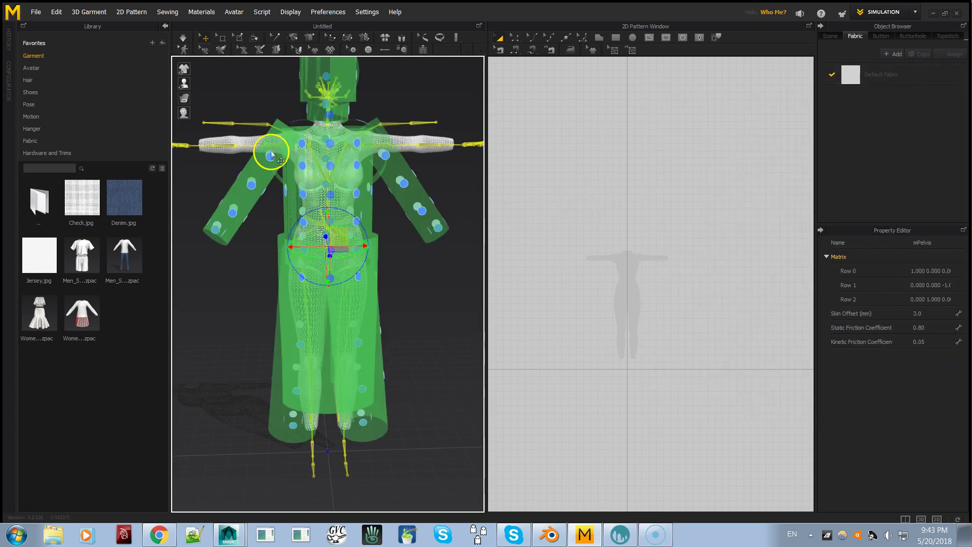
click(214, 84)
click(228, 83)
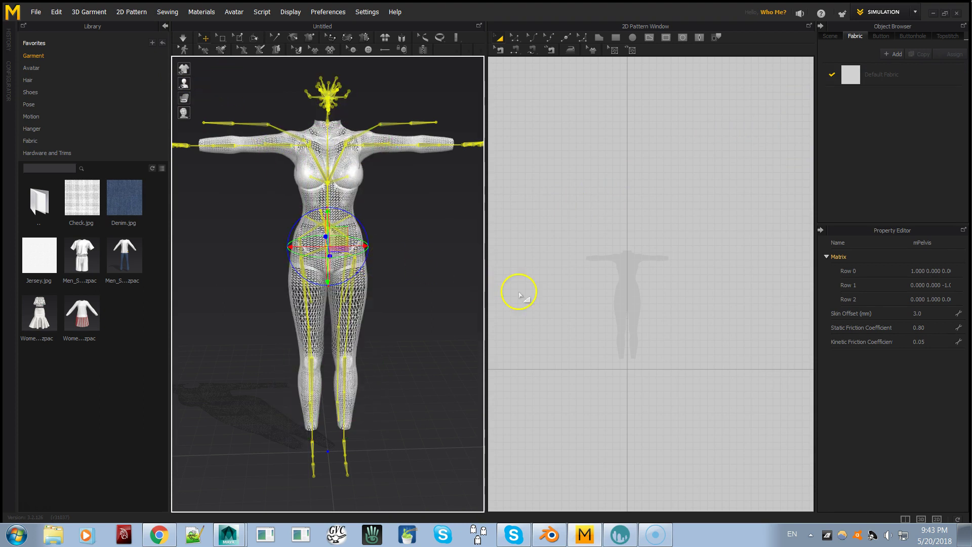
- Select the avatar's left hip joint and rotate it to swing the whole leg outward to the side
mouse_move(388, 293)
right_down()
mouse_move(363, 283)
mouse_move(373, 291)
right_up()
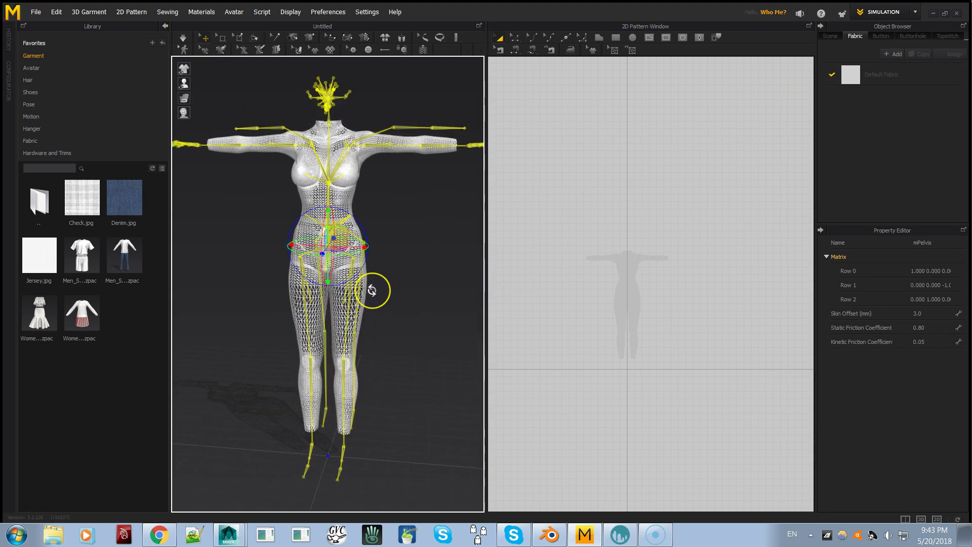
scroll(732, 299, up, 5)
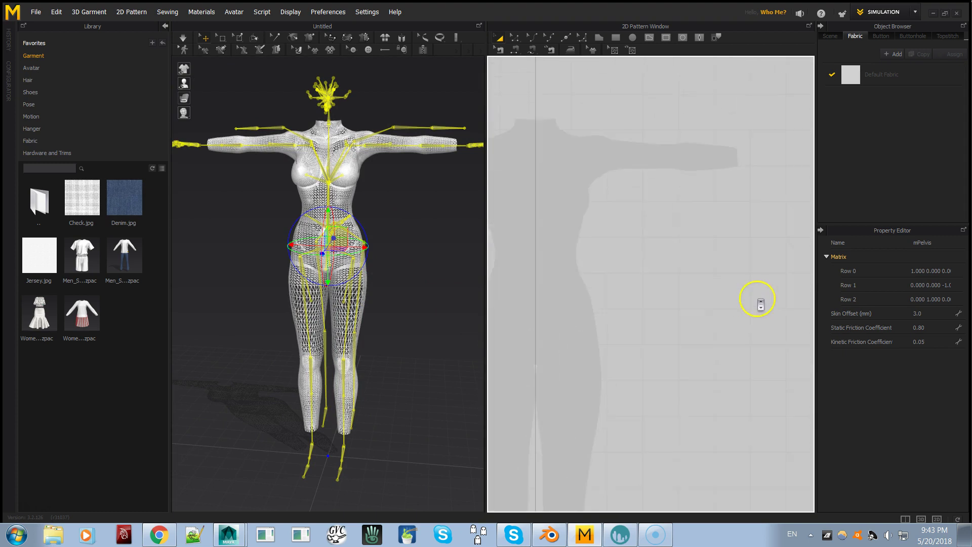
right_drag(693, 325, 761, 281)
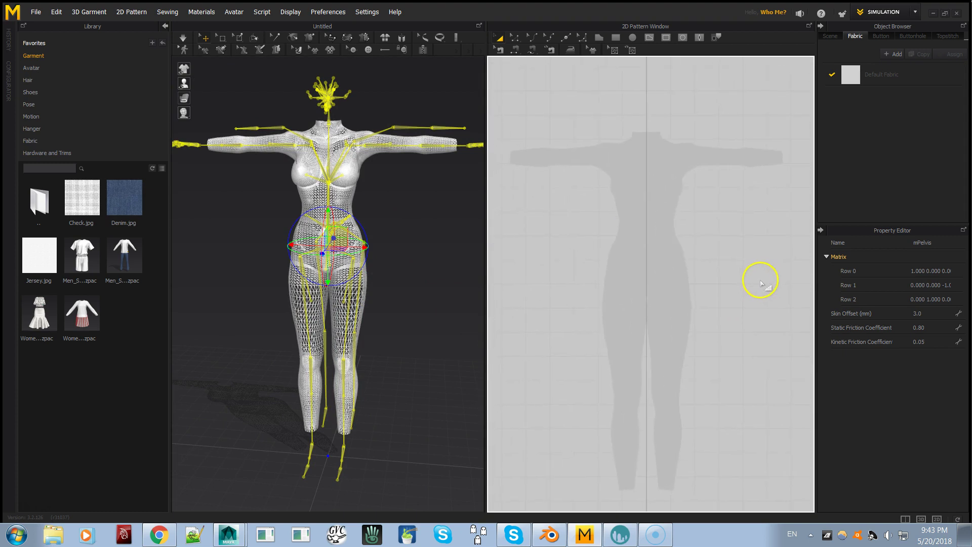
click(347, 308)
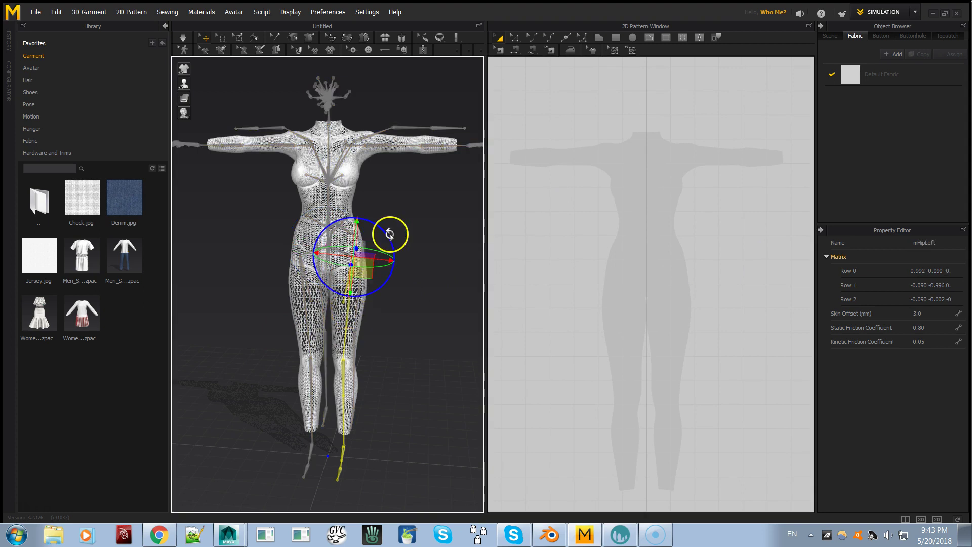
drag(390, 235, 364, 216)
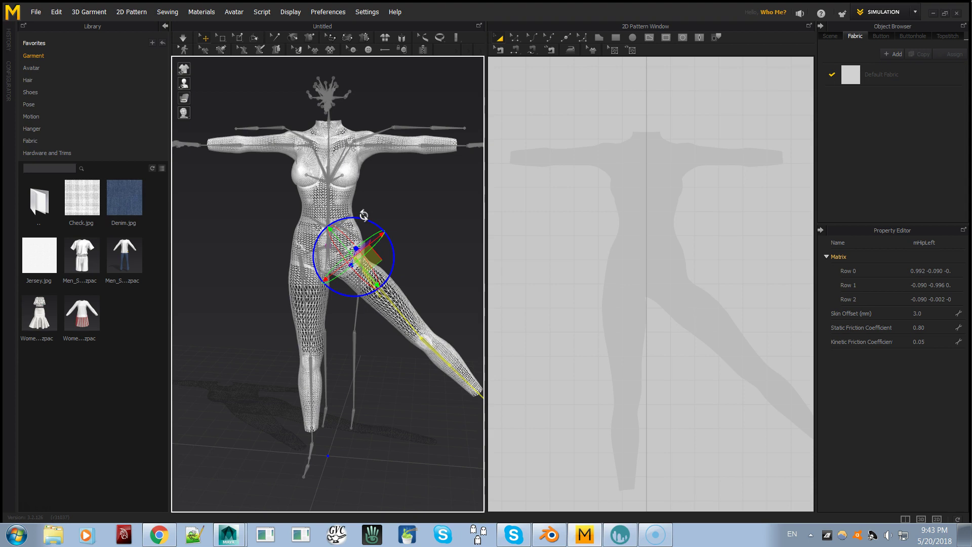
- Rotate the avatar's left hip joint to bring the raised leg back down beside the other leg
drag(364, 215, 371, 243)
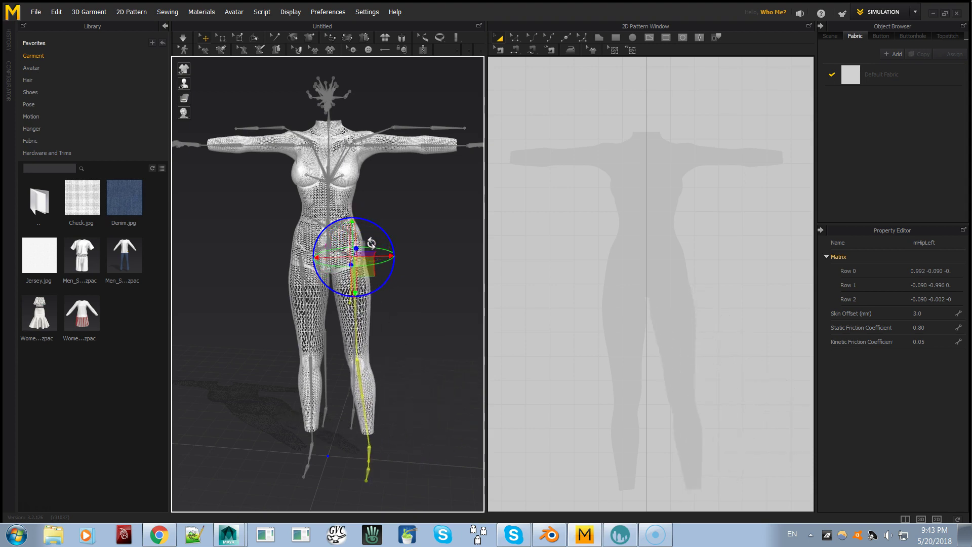
right_drag(355, 291, 354, 306)
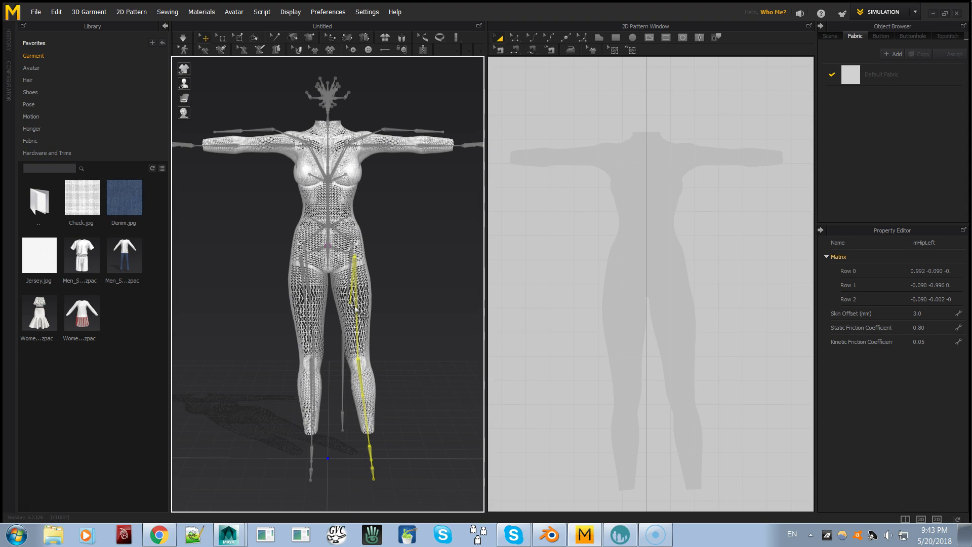
mouse_move(364, 315)
mouse_down()
mouse_move(347, 304)
mouse_move(359, 306)
mouse_up()
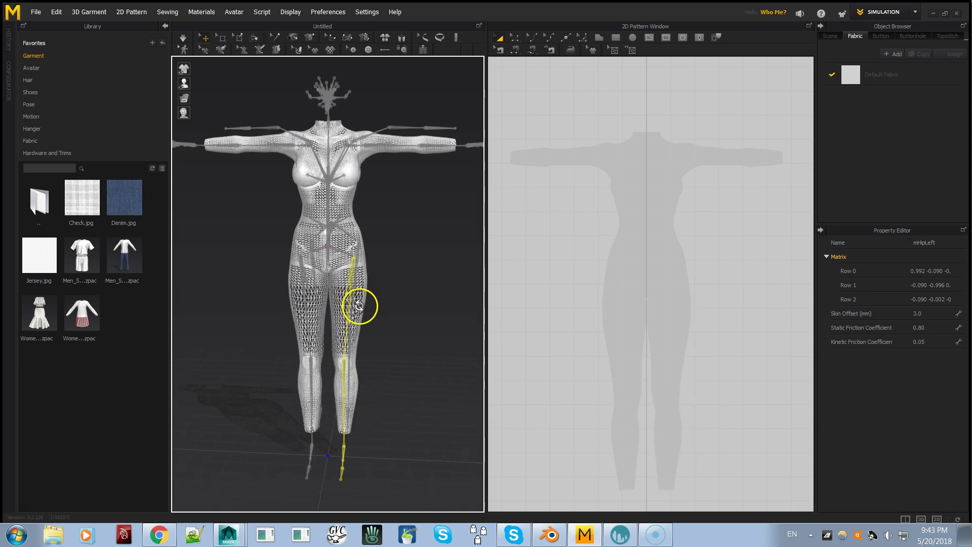
middle_drag(358, 304, 358, 331)
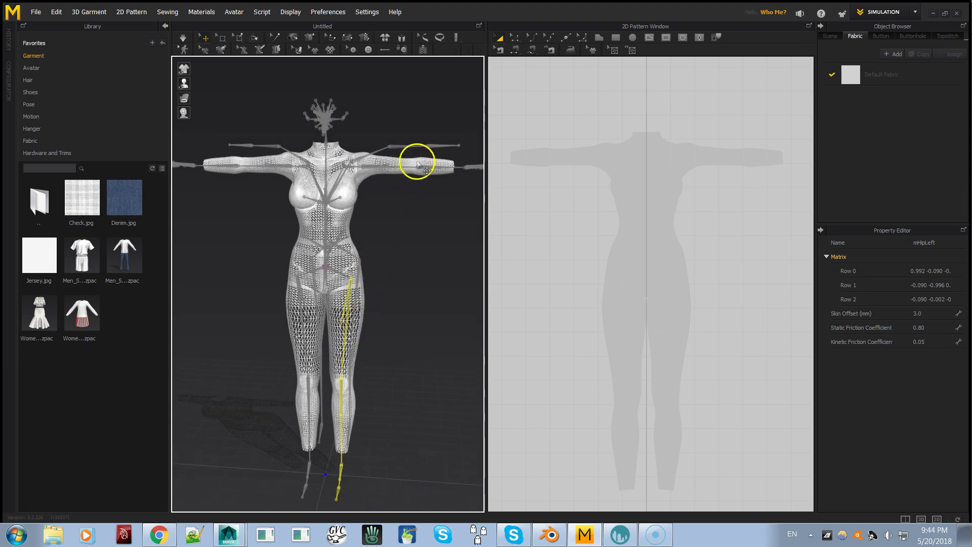
- Rotate the left and right shoulder joints to lower both of the avatar's arms diagonally
click(404, 168)
click(398, 148)
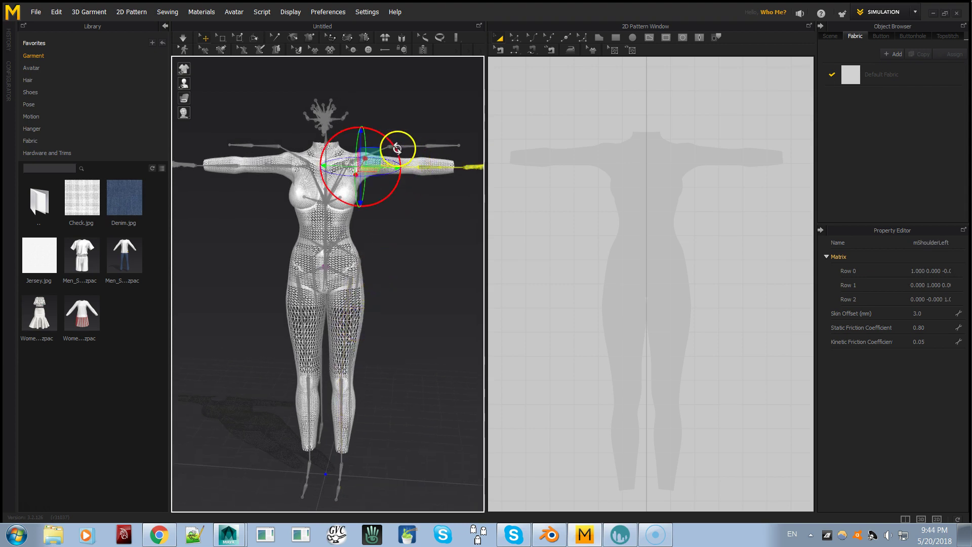
drag(395, 148, 402, 178)
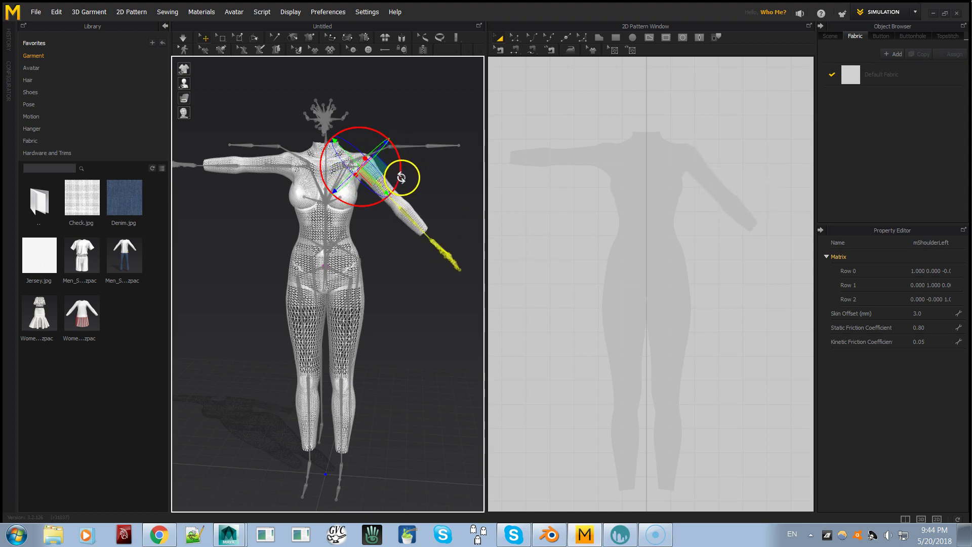
click(403, 218)
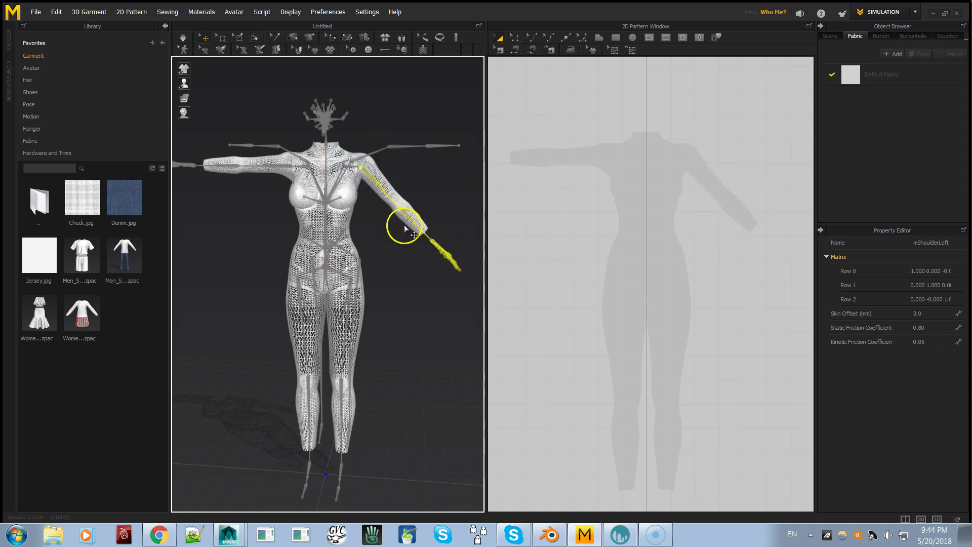
click(252, 167)
drag(321, 130, 287, 126)
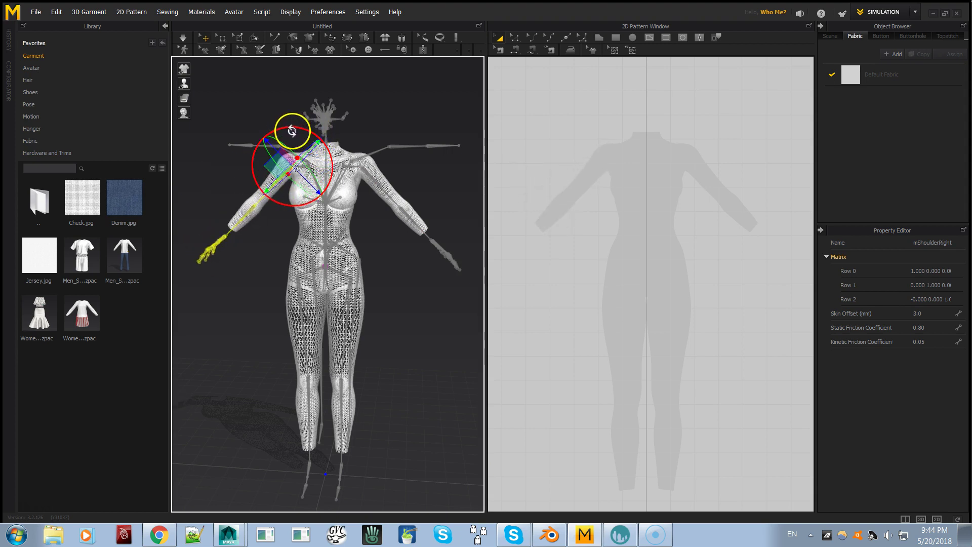
- Rotate the left hip joint to swing the leg outward, and return it to a straight standing position
click(345, 353)
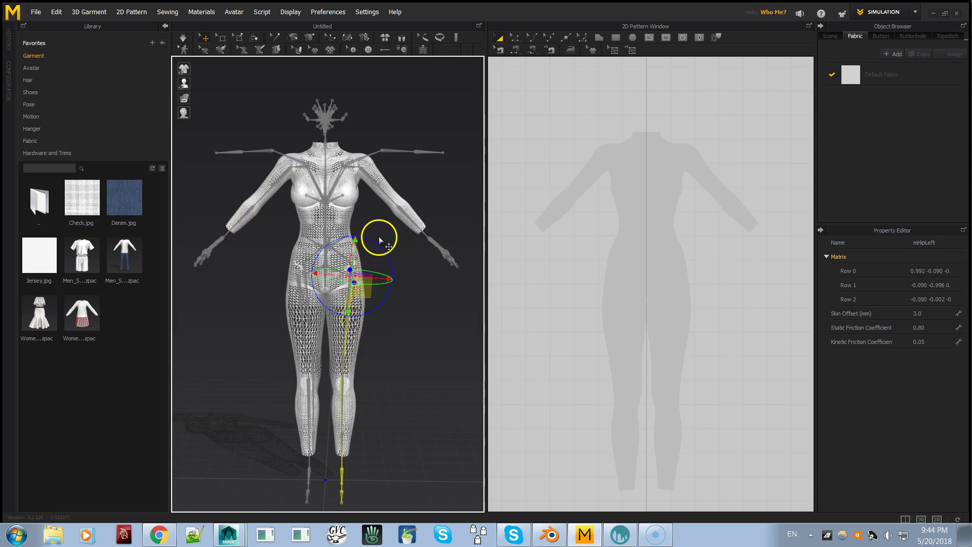
drag(371, 237, 344, 237)
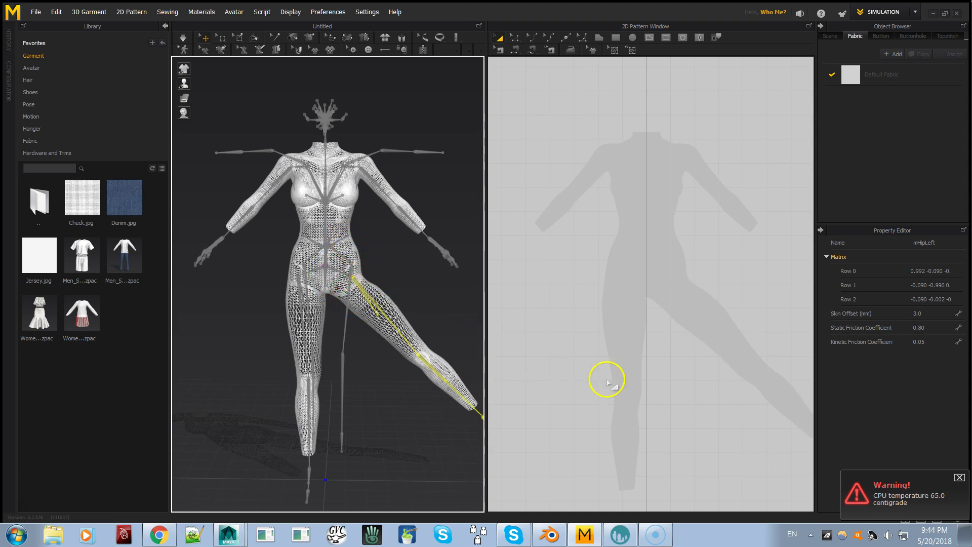
scroll(611, 376, down, 3)
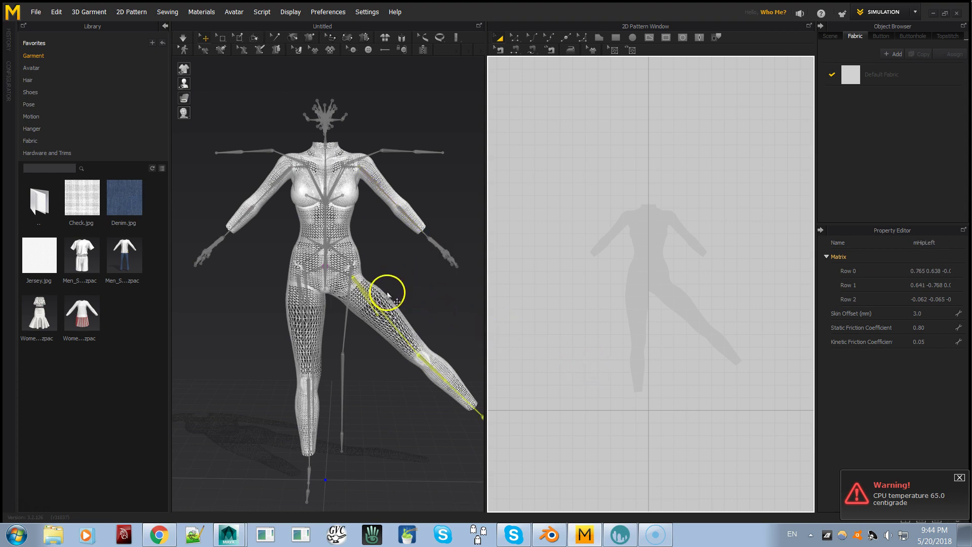
click(386, 322)
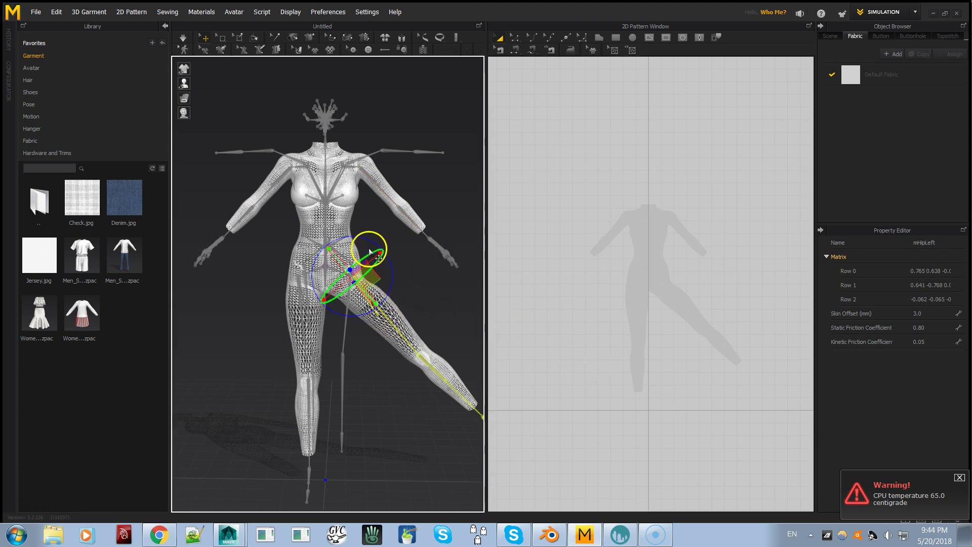
drag(371, 238, 392, 229)
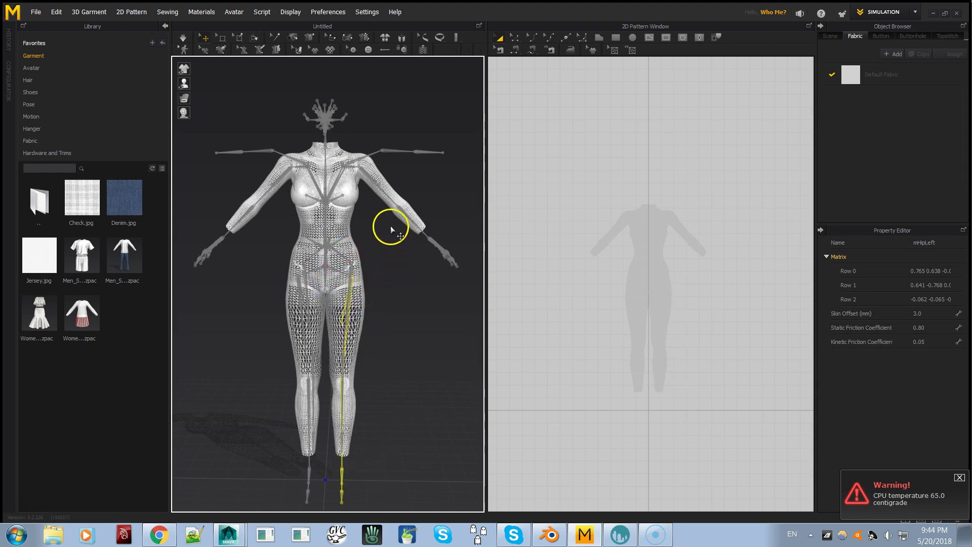
- Rotate the left and right shoulder joints to raise both arms back to a horizontal T-pose
click(387, 178)
click(434, 282)
click(397, 208)
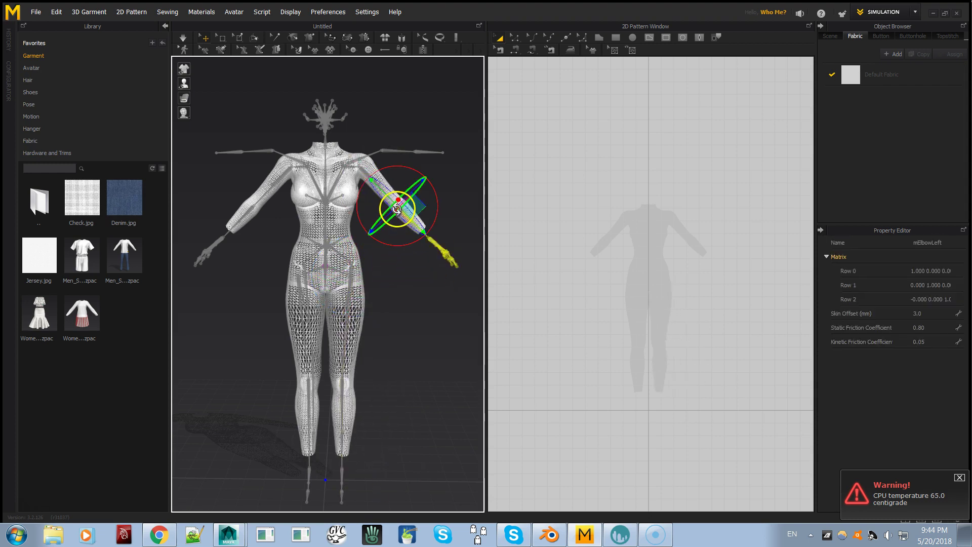
click(419, 169)
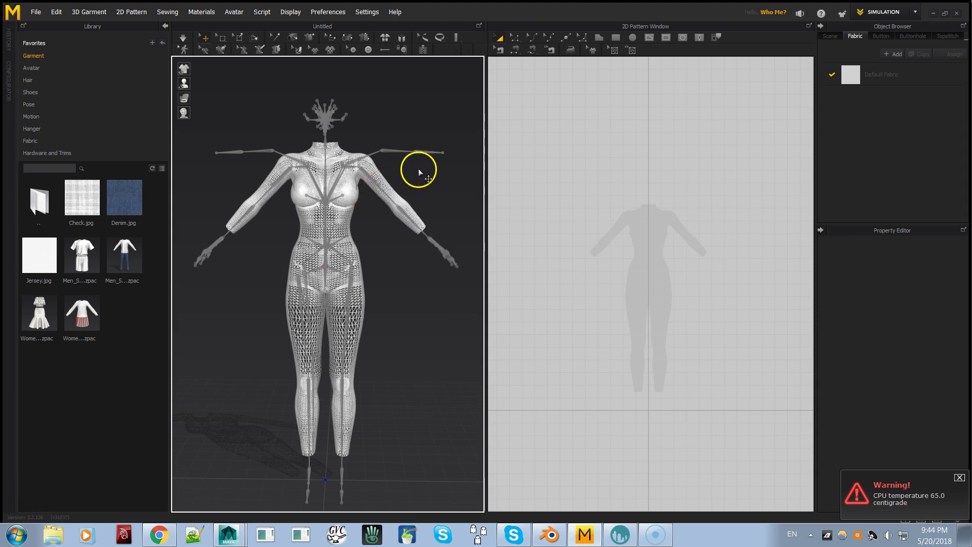
click(394, 203)
drag(400, 163, 394, 127)
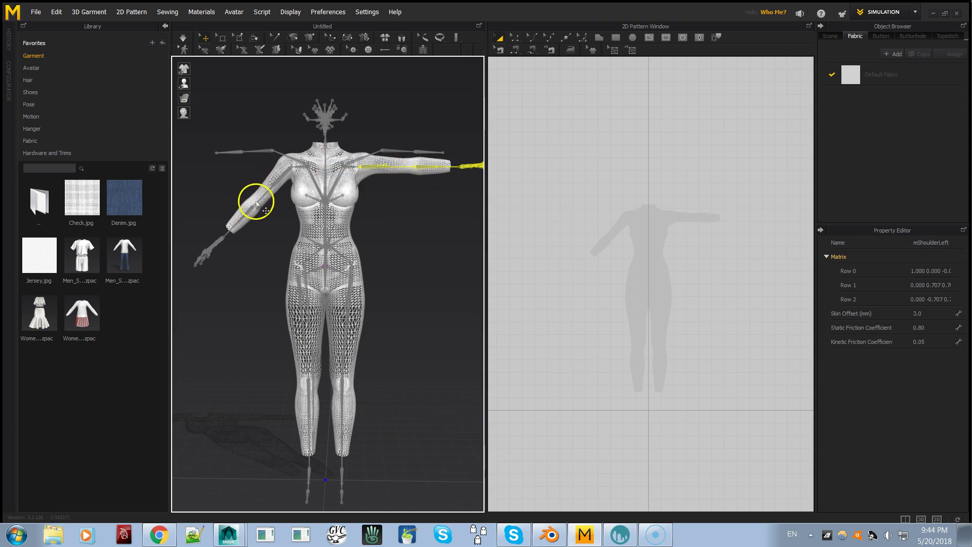
click(260, 191)
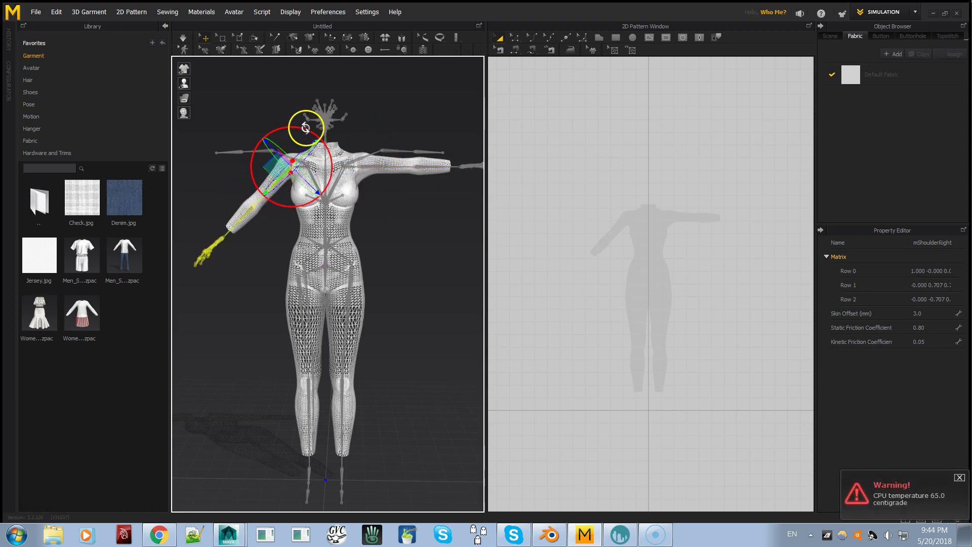
drag(306, 124, 325, 146)
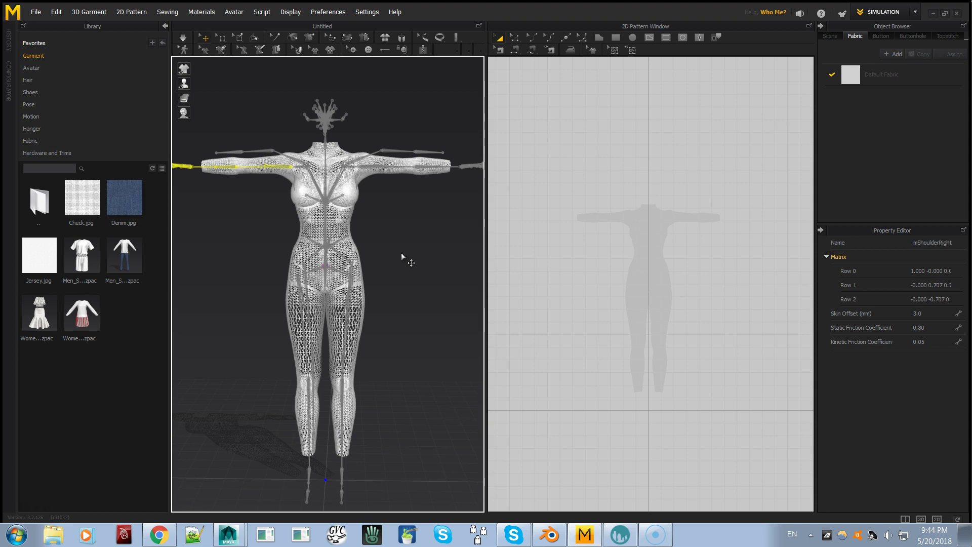
- Look through the User Settings pages, including Others, CLOSET, Default Files, View Controls and Shortcuts, and close them without changes
mouse_move(401, 253)
right_down()
mouse_move(390, 257)
mouse_move(397, 267)
right_up()
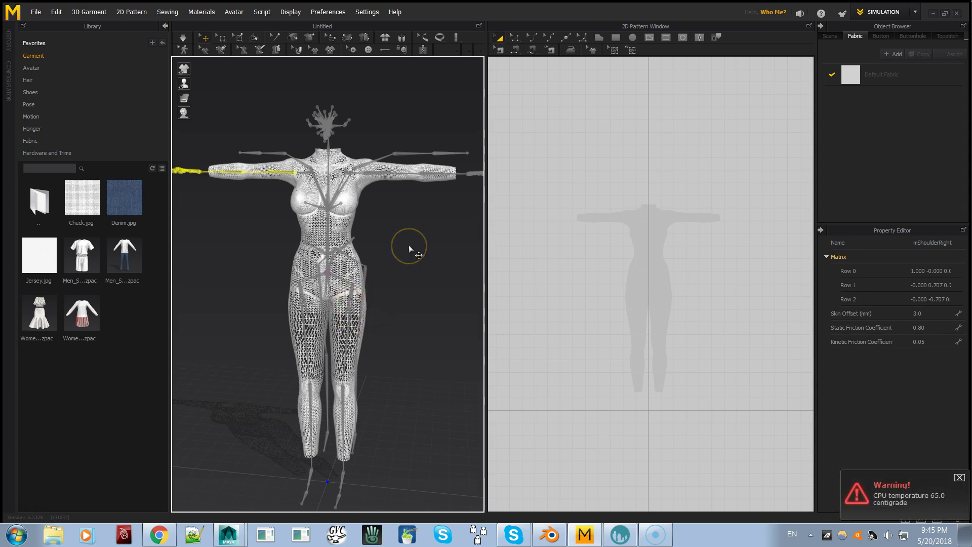
mouse_move(375, 270)
mouse_down()
mouse_move(369, 276)
mouse_move(397, 211)
mouse_move(378, 168)
mouse_move(339, 131)
mouse_move(336, 153)
mouse_move(348, 39)
mouse_move(369, 11)
mouse_up()
click(367, 12)
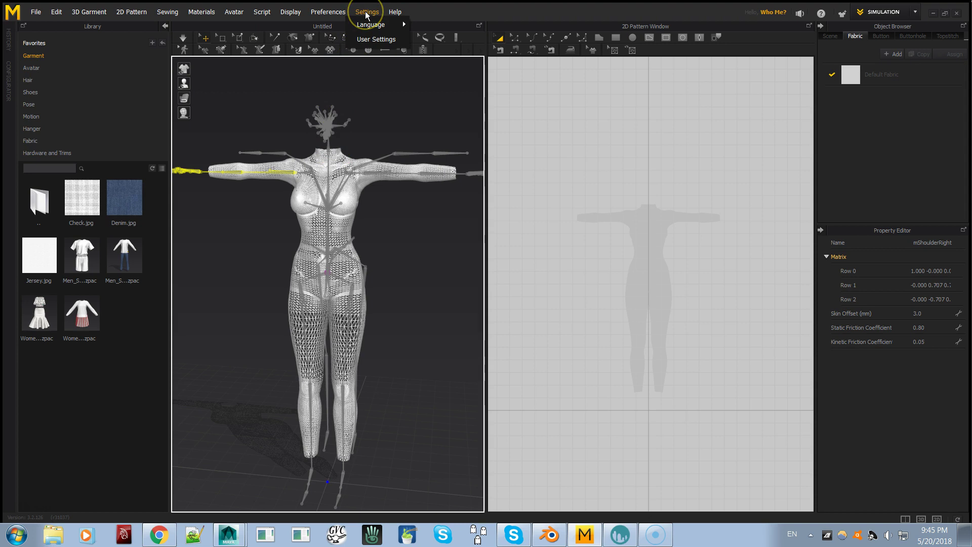
click(364, 41)
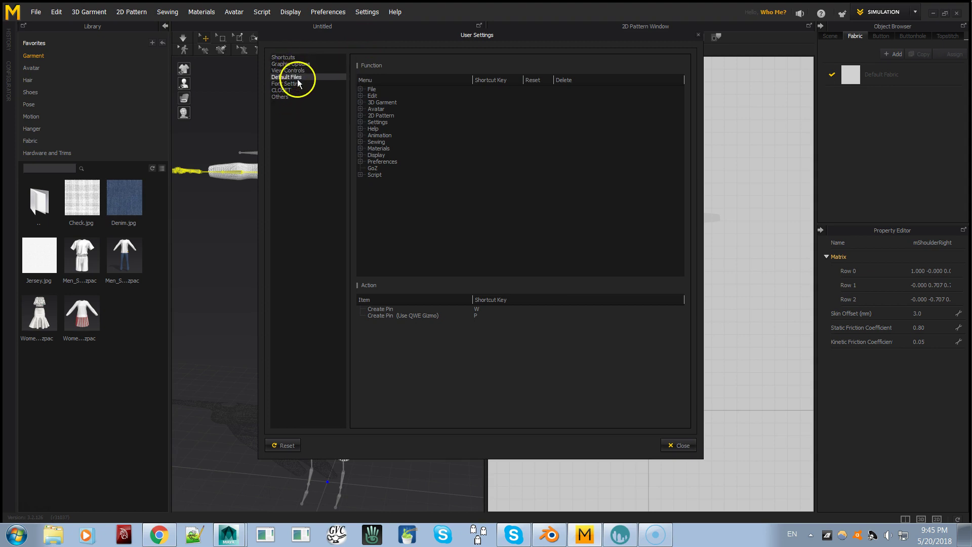
click(290, 97)
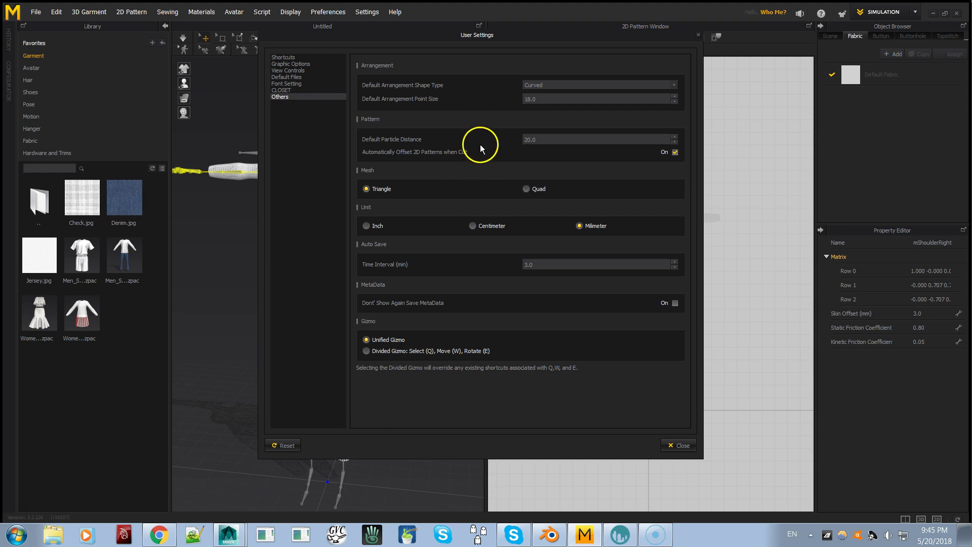
click(299, 91)
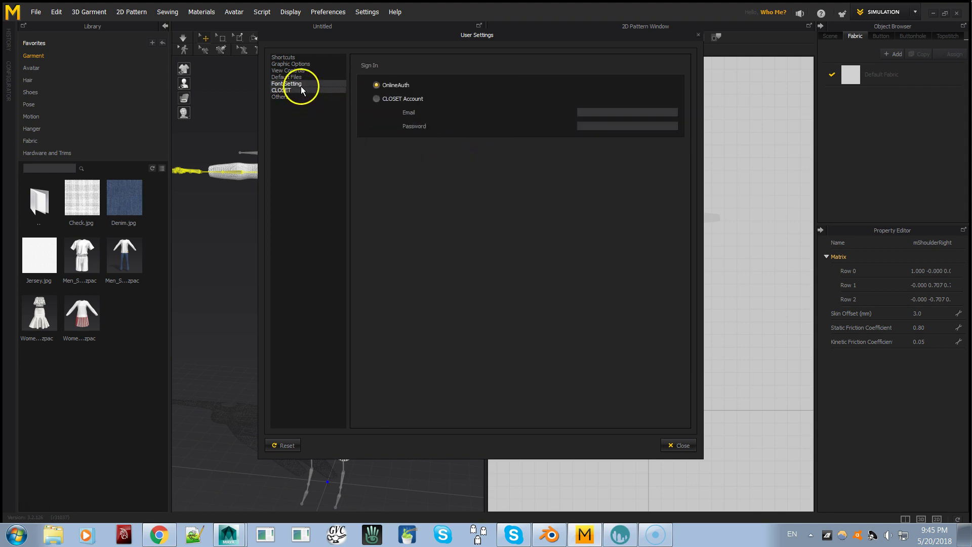
click(302, 85)
click(304, 78)
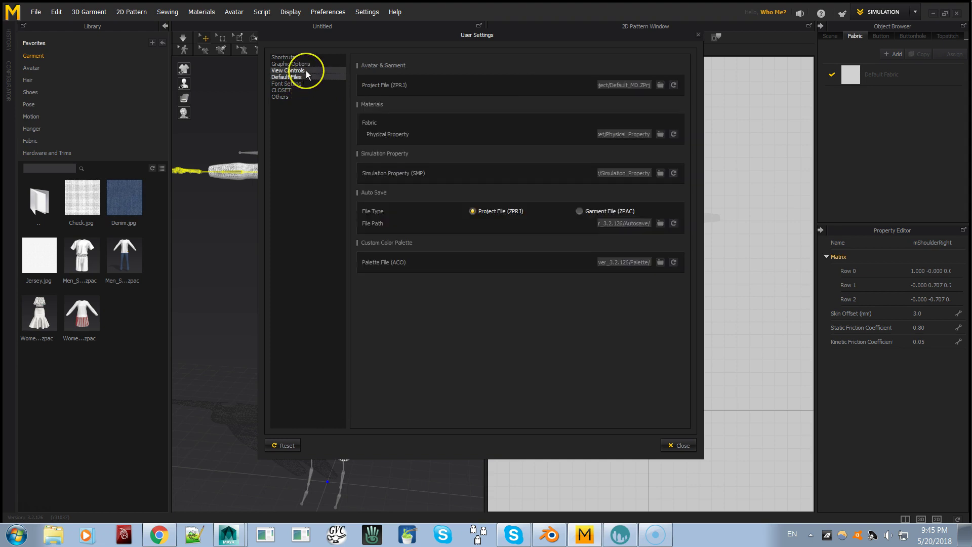
click(306, 70)
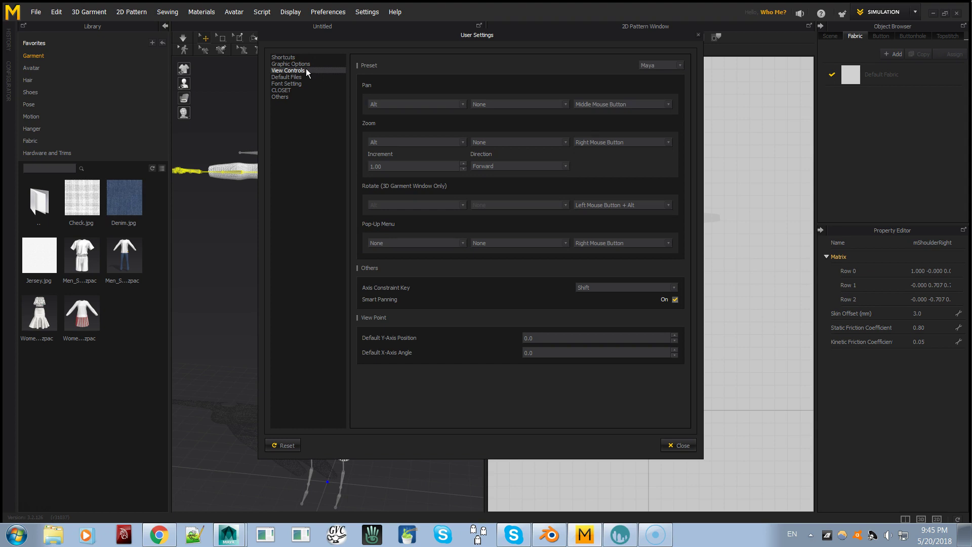
click(307, 65)
click(308, 59)
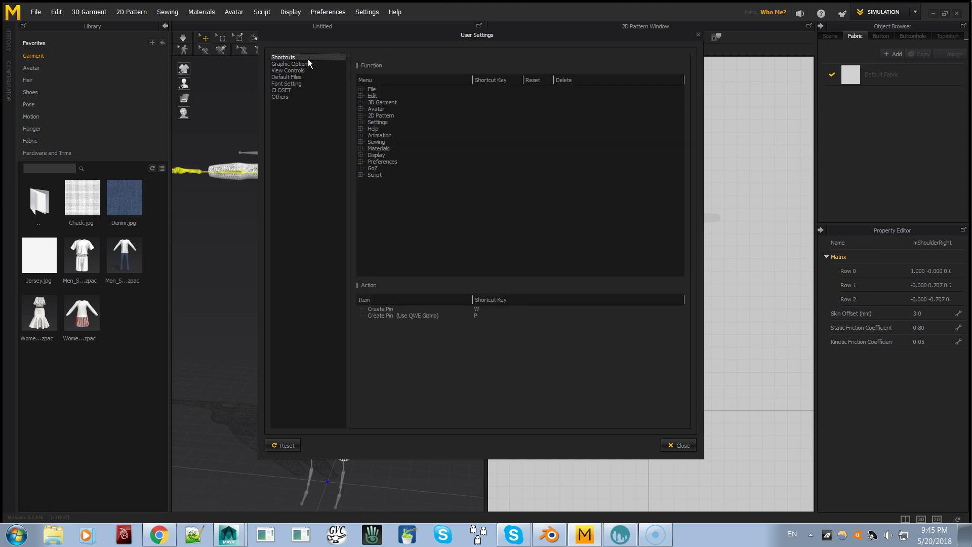
click(682, 445)
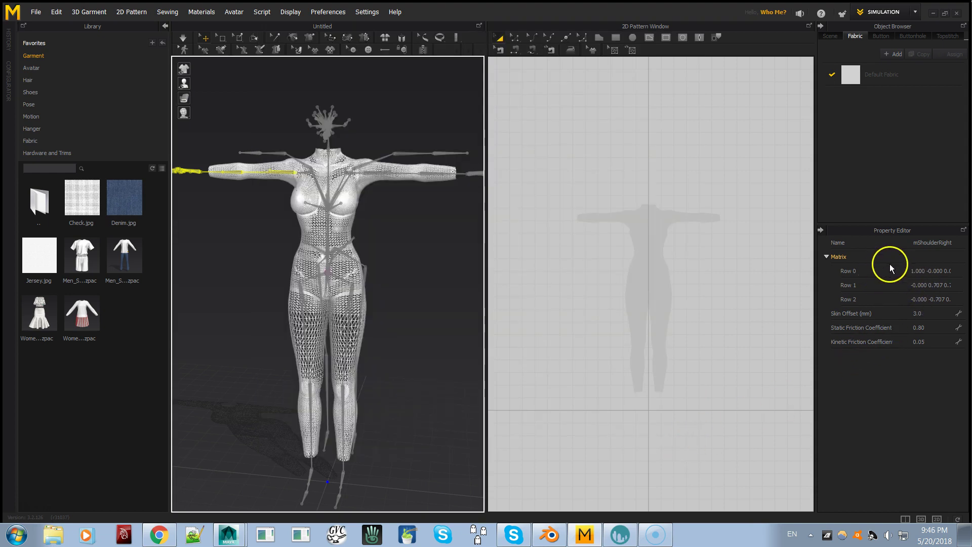
- Show the scene hierarchy, select the avatar's left hip joint, and examine its place in the joint tree and its properties
click(831, 35)
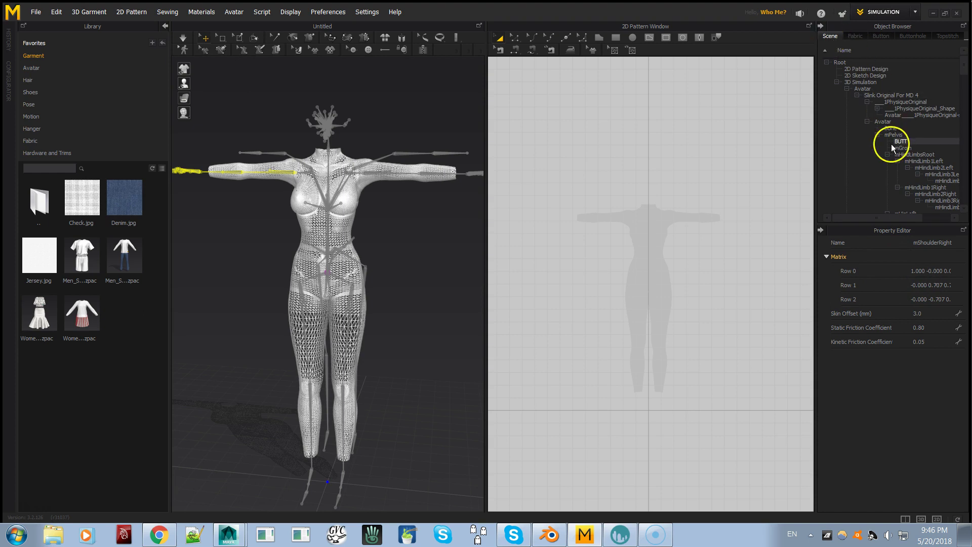
scroll(895, 167, down, 10)
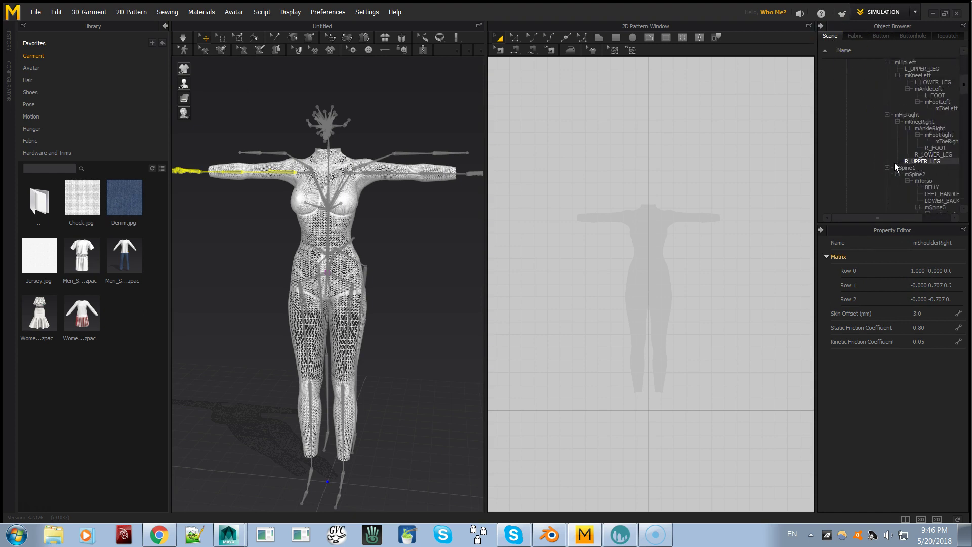
mouse_move(893, 185)
mouse_down()
mouse_move(888, 235)
mouse_move(889, 222)
mouse_move(630, 230)
mouse_move(348, 338)
mouse_up()
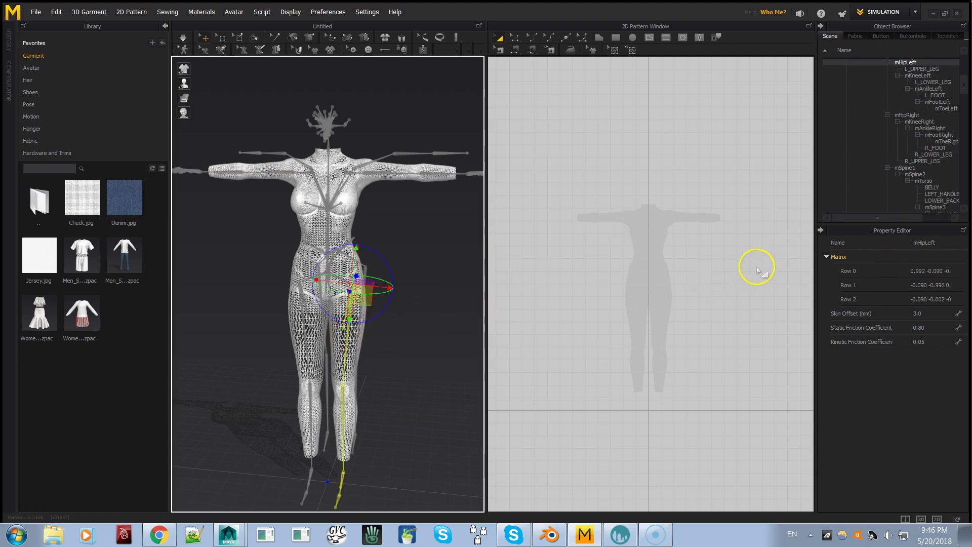
scroll(890, 171, up, 1)
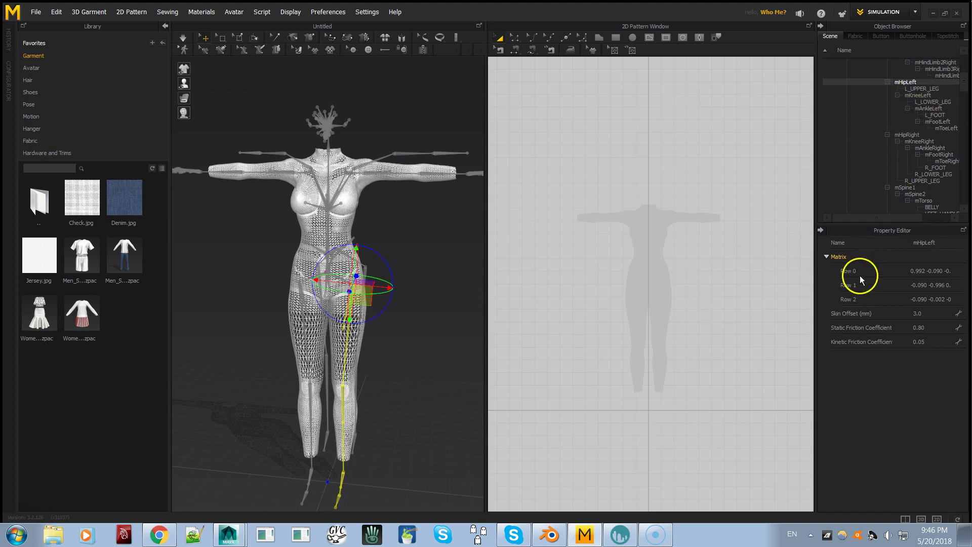
drag(875, 217, 922, 238)
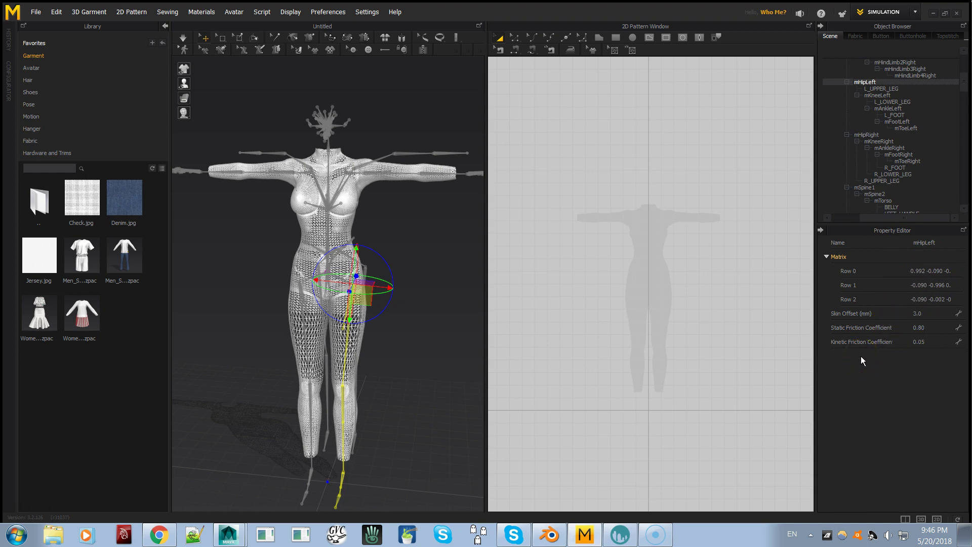
click(439, 308)
mouse_move(395, 263)
mouse_down()
mouse_move(417, 246)
mouse_move(395, 269)
mouse_move(408, 282)
mouse_up()
mouse_move(409, 283)
right_down()
mouse_move(370, 298)
mouse_move(330, 282)
mouse_move(326, 293)
mouse_move(360, 300)
mouse_move(401, 281)
right_up()
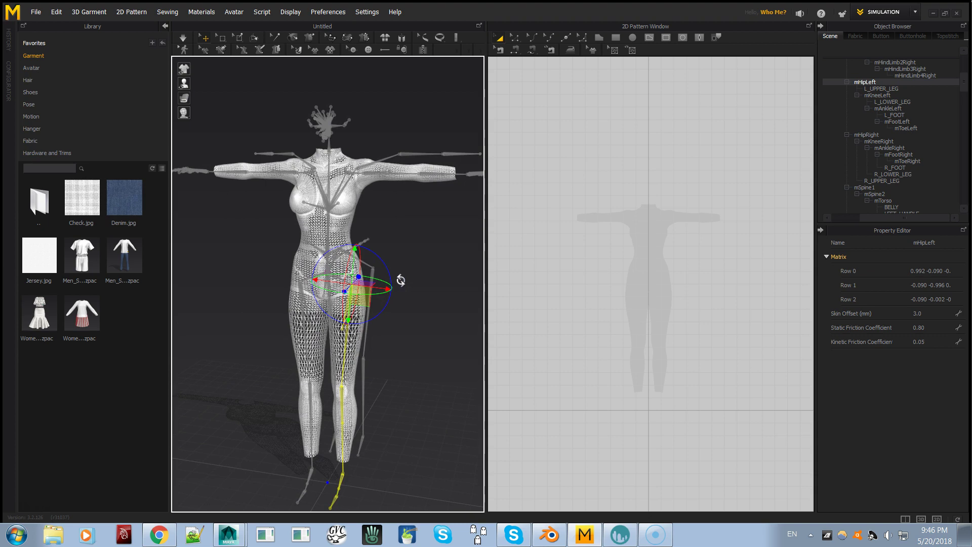
- Save the avatar's current pose as T-Pose.pos in the Pose folder, replacing the existing file
mouse_move(181, 150)
mouse_down()
mouse_move(297, 157)
mouse_move(418, 259)
mouse_up()
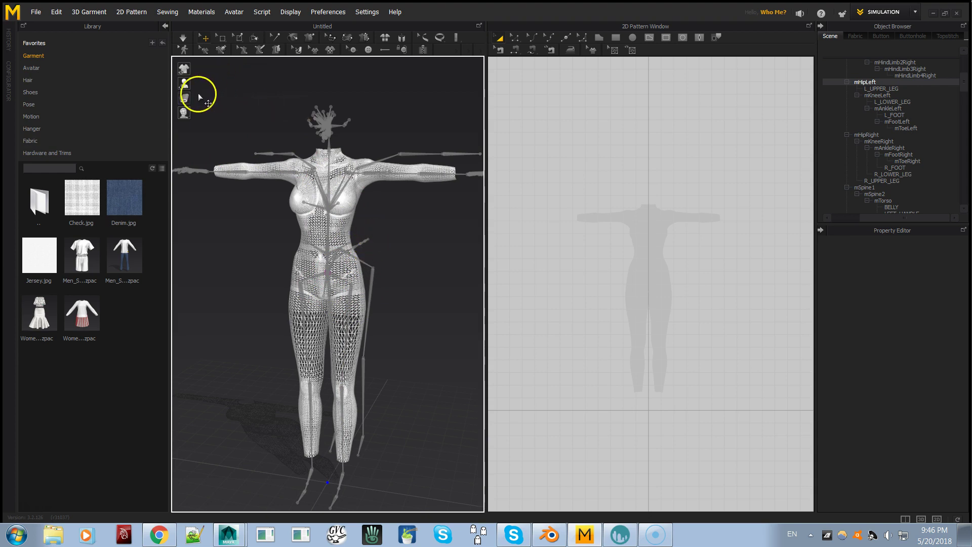
click(36, 12)
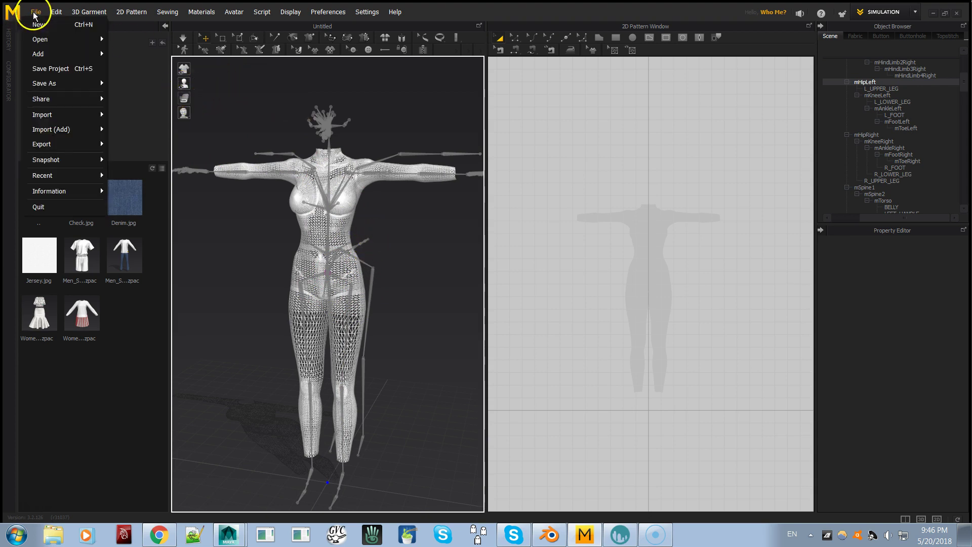
mouse_move(59, 90)
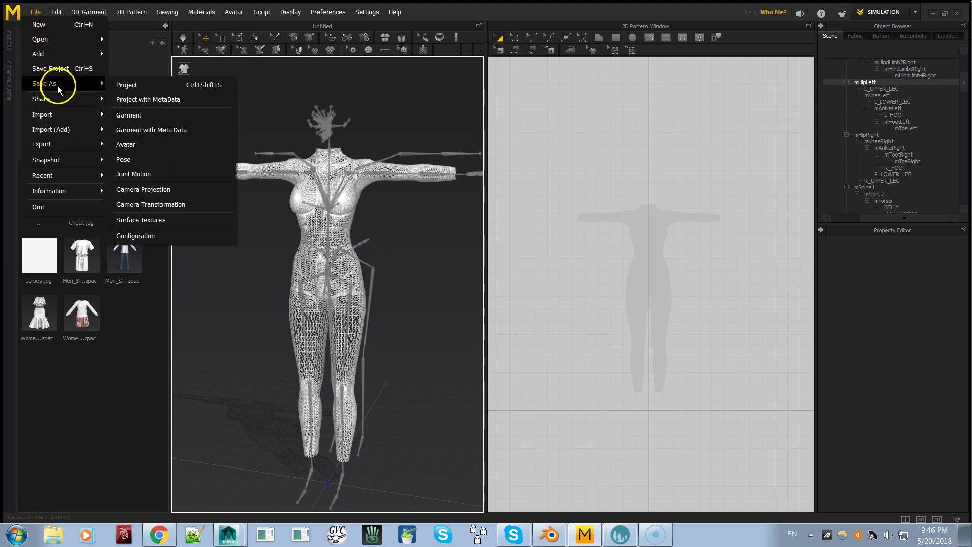
click(159, 161)
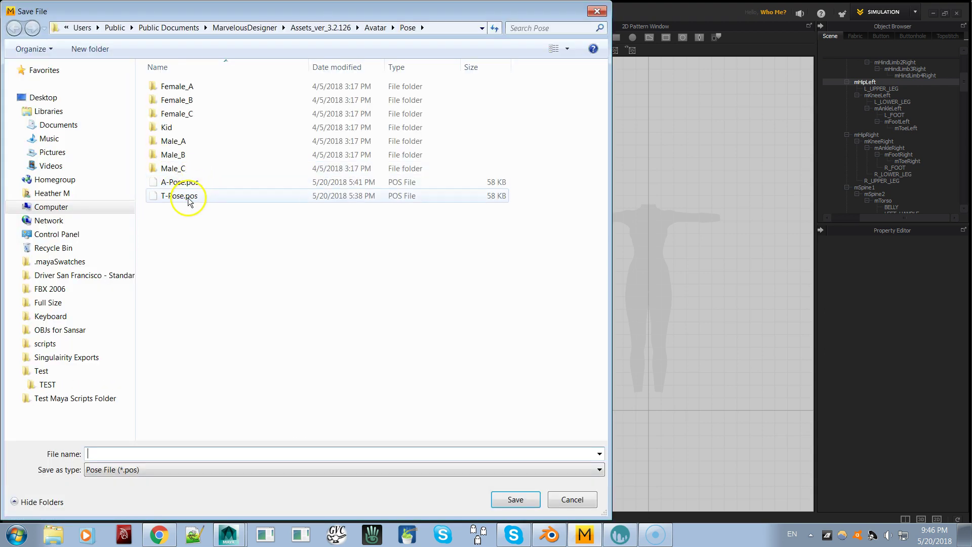
double_click(178, 196)
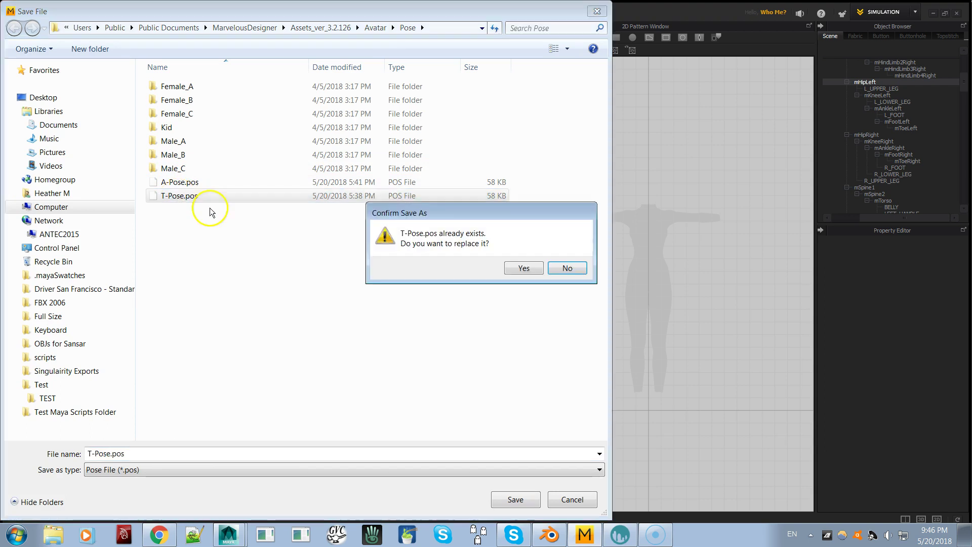
click(523, 269)
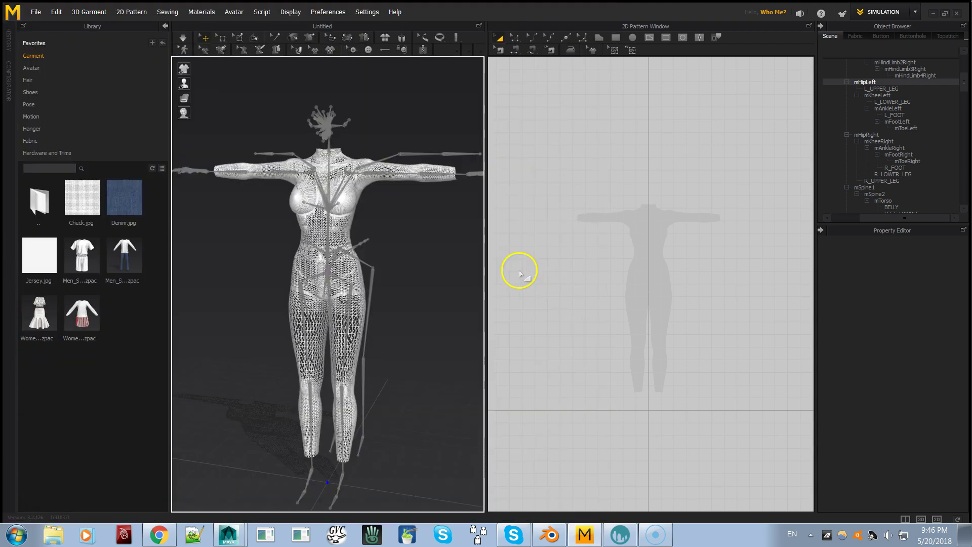
- Rotate the left and right shoulder joints to lower both arms diagonally into an A-pose
click(401, 173)
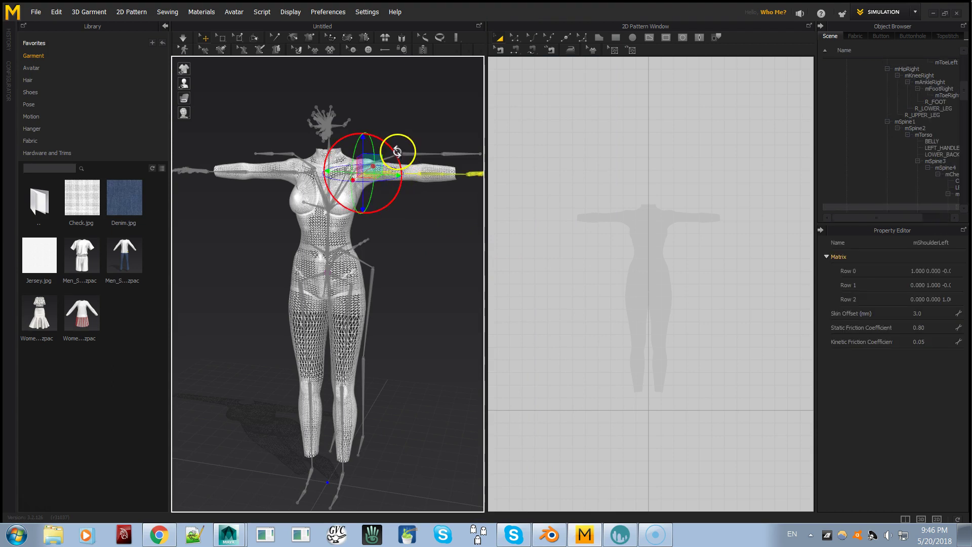
drag(395, 149, 398, 178)
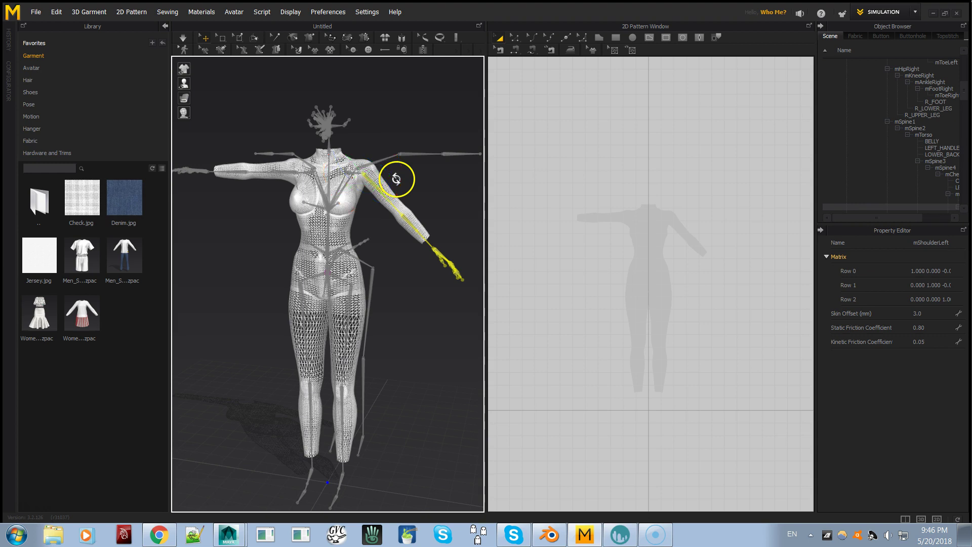
click(264, 176)
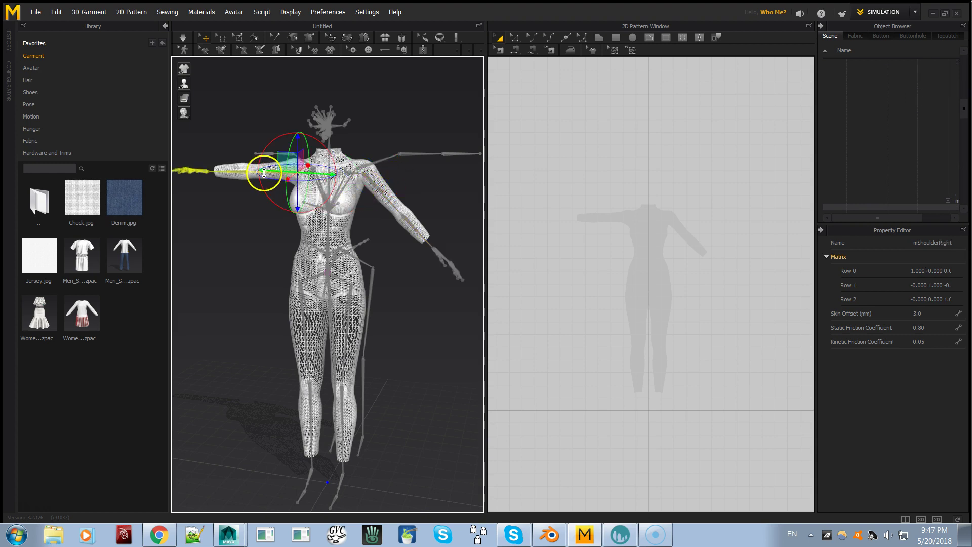
drag(318, 141, 289, 137)
right_drag(343, 239, 376, 254)
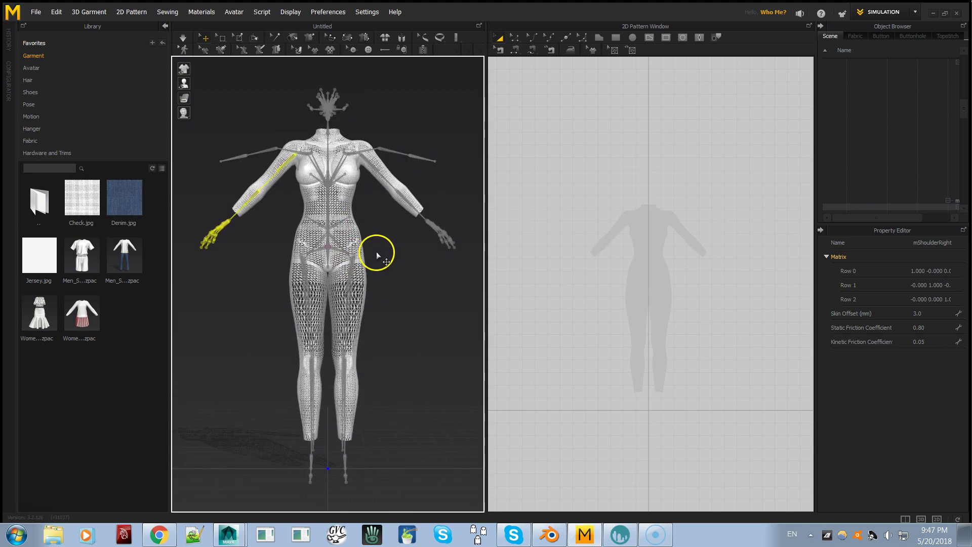
- Rotate the left and right hip joints slightly outward to spread the legs evenly for the A-pose
click(349, 316)
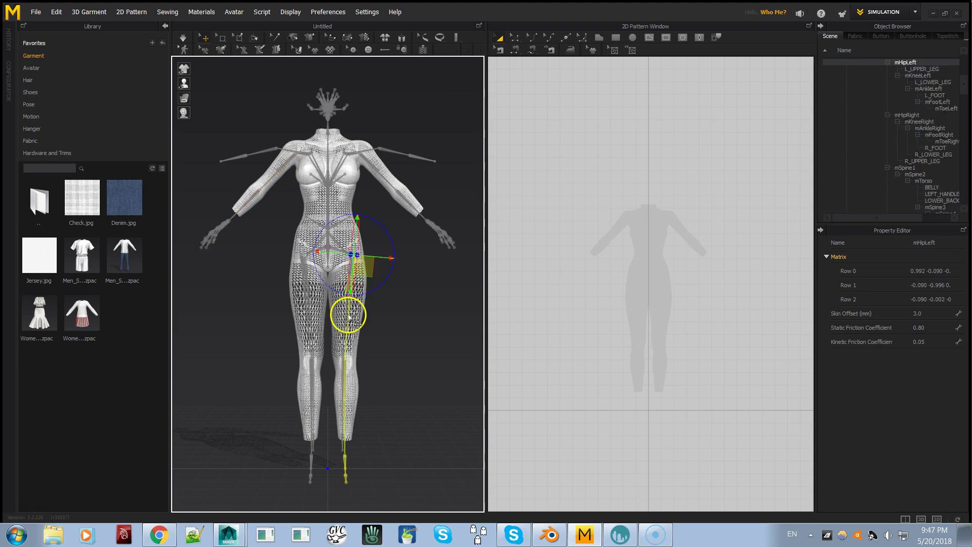
scroll(694, 350, up, 3)
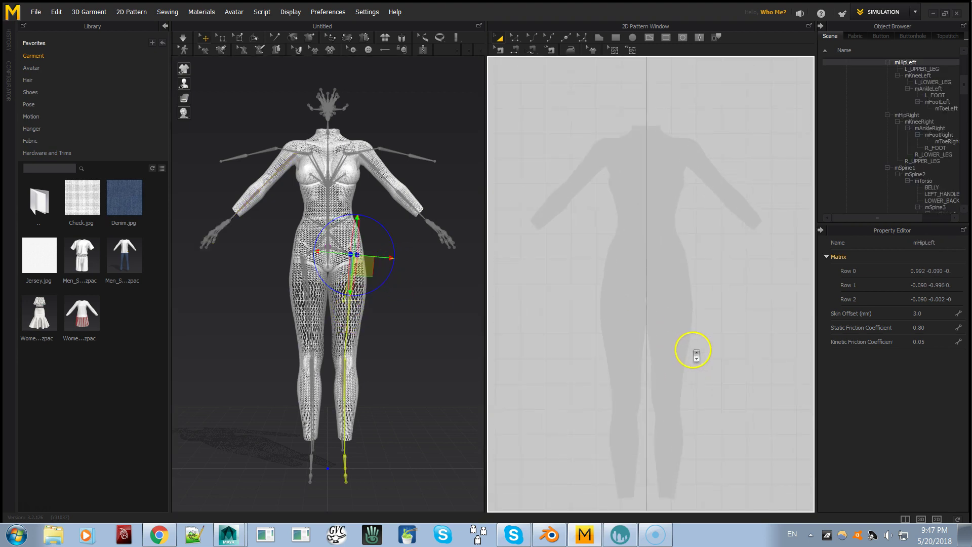
right_drag(688, 341, 692, 321)
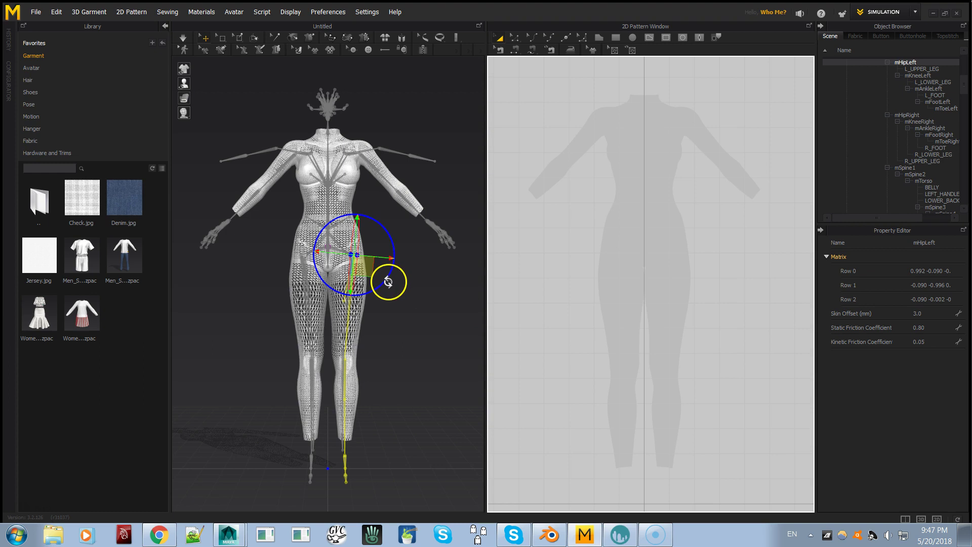
drag(388, 282, 391, 280)
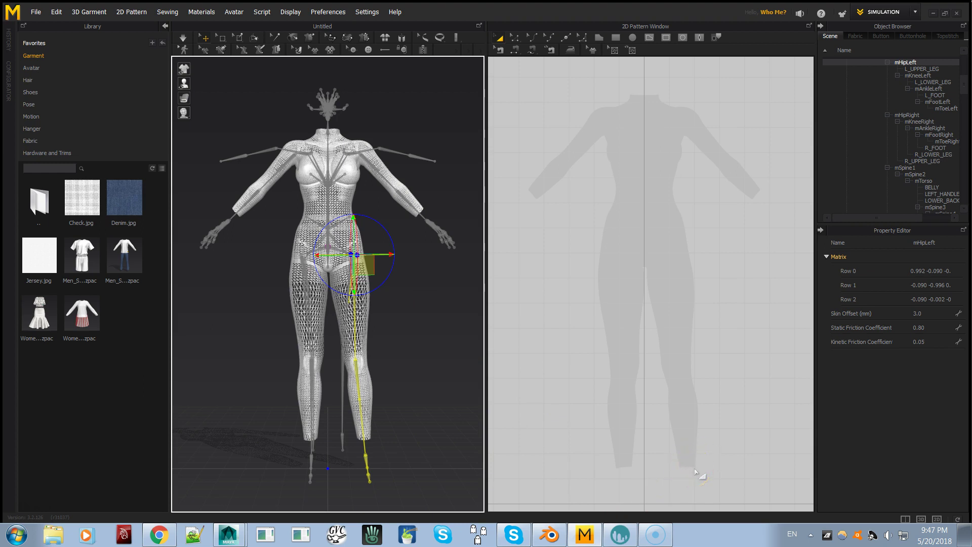
click(311, 310)
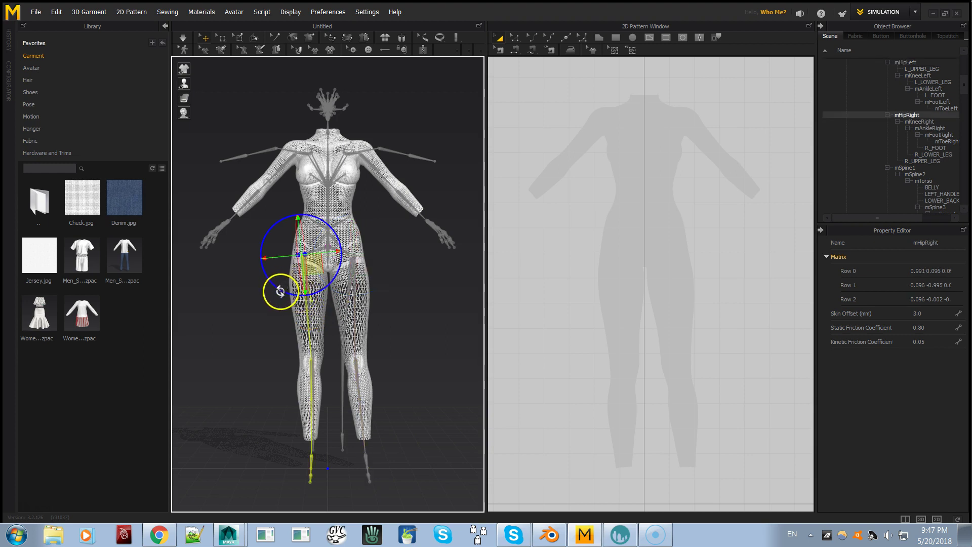
drag(280, 290, 278, 288)
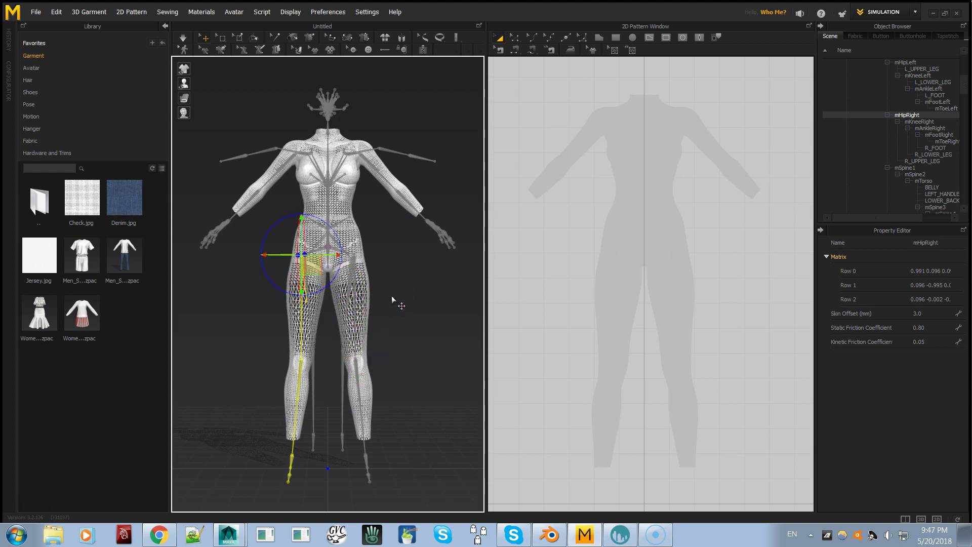
- Save the pose with lowered arms and spread legs as A-Pose.pos, replacing the existing file
click(35, 12)
mouse_move(48, 83)
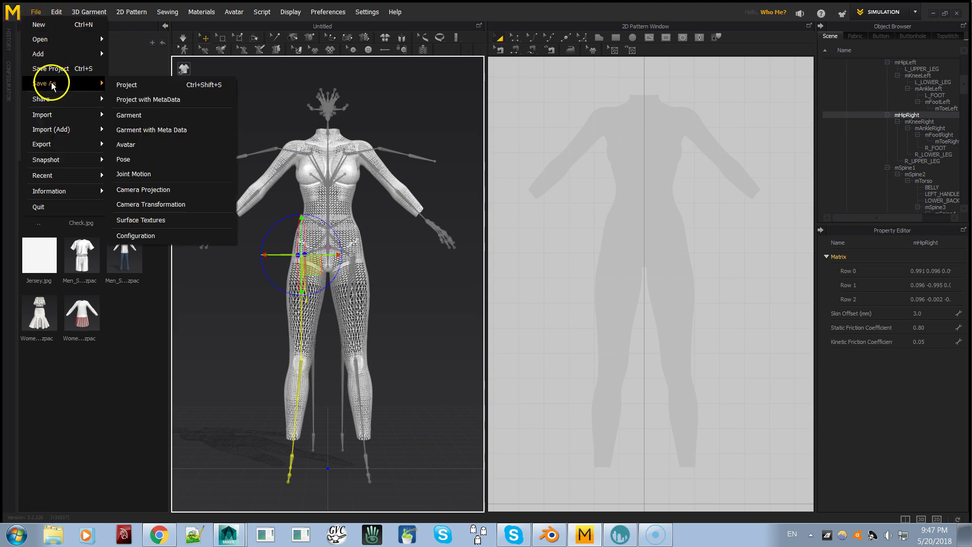
click(186, 160)
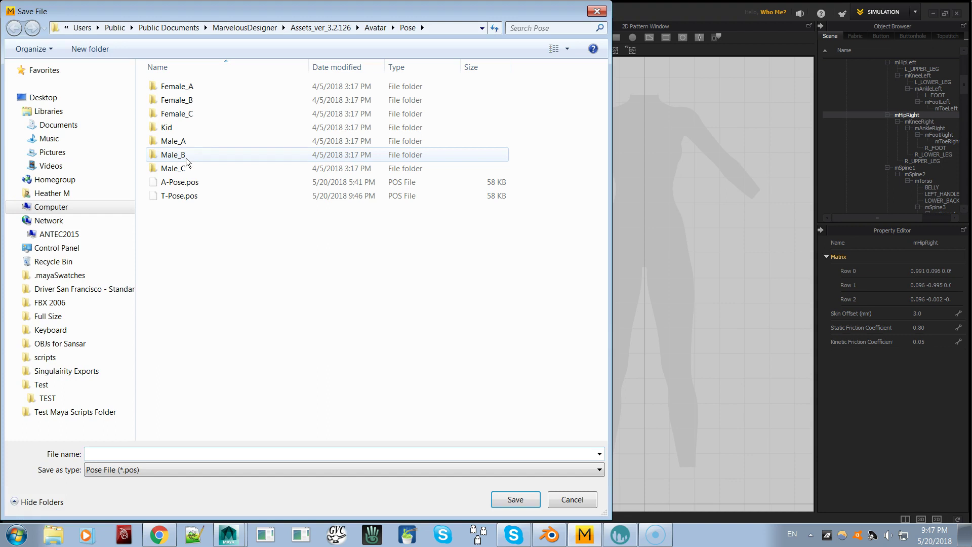
double_click(197, 186)
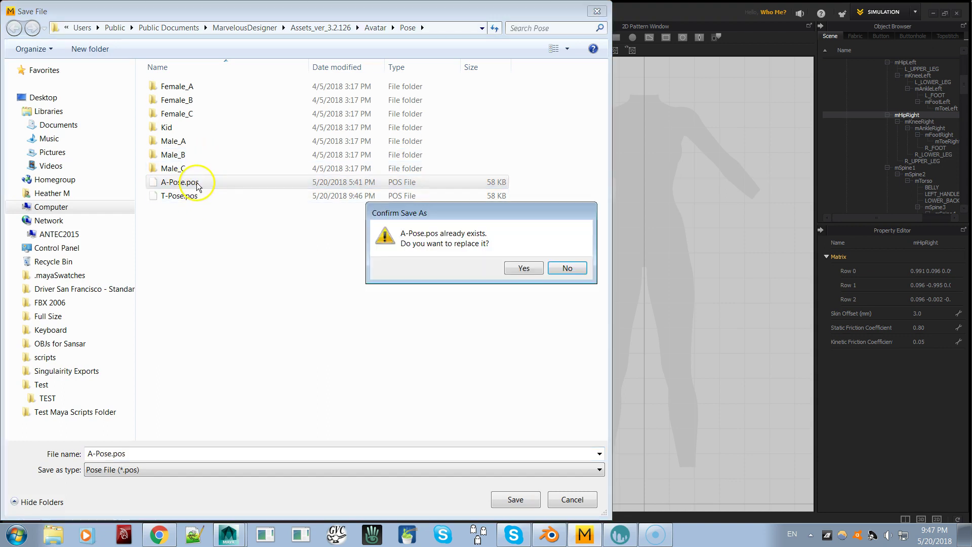
click(524, 268)
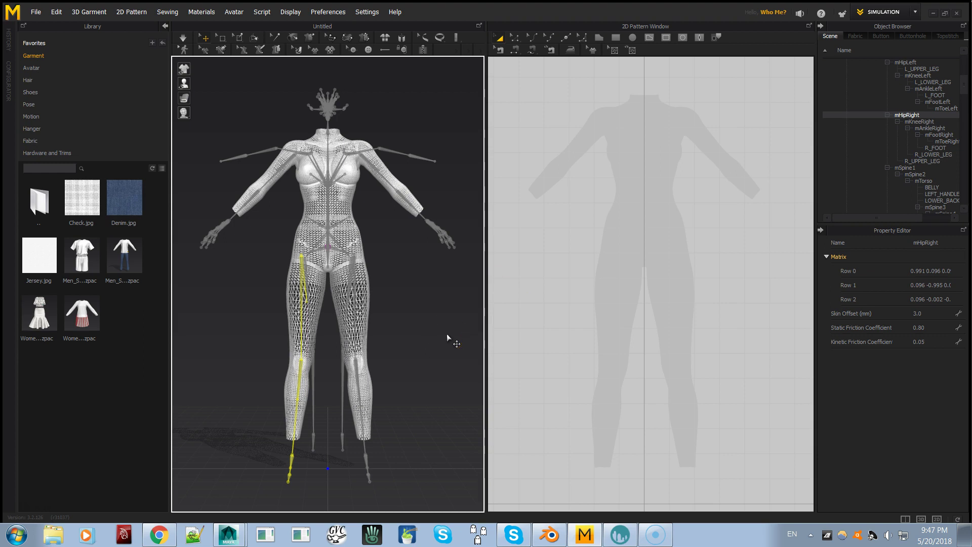
- Open the saved pose file T-Pose.pos to put the avatar back into its T-pose
click(37, 12)
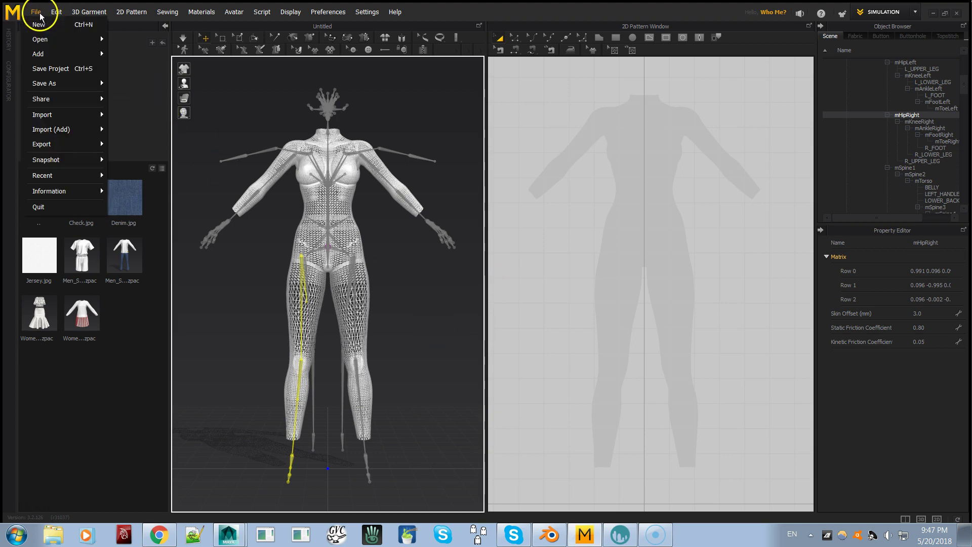
mouse_move(53, 40)
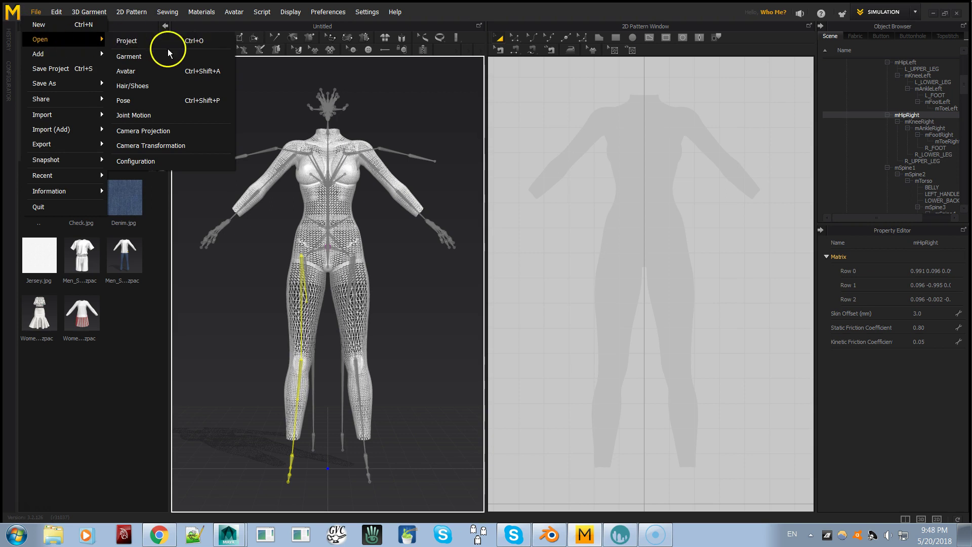
click(147, 103)
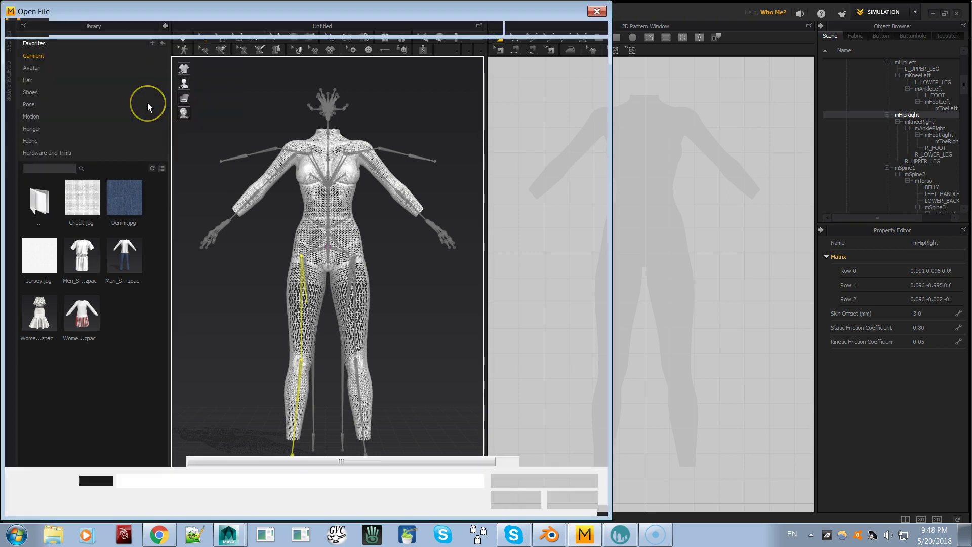
double_click(221, 196)
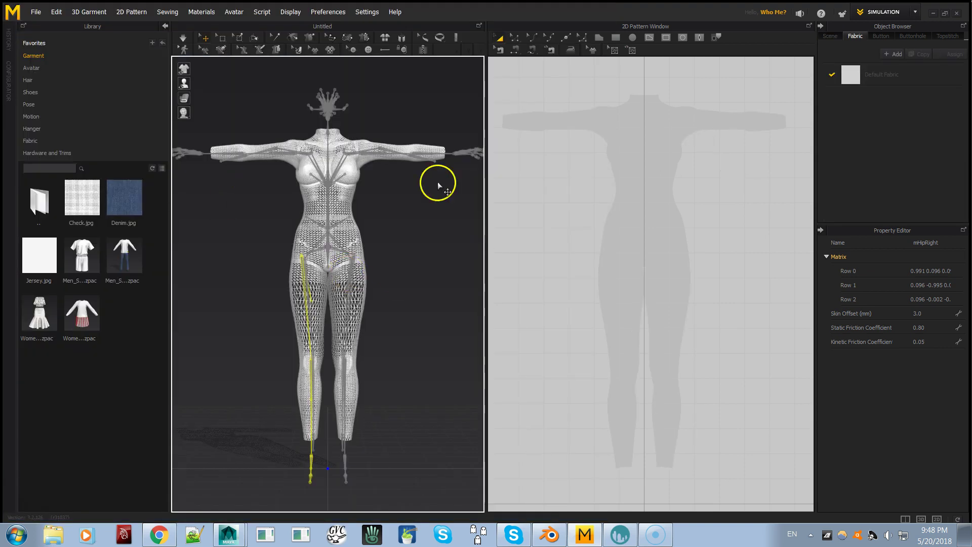
- Hide the avatar's joints in the 3D view while keeping the body mesh displayed
right_drag(406, 189, 388, 202)
scroll(388, 203, down, 5)
mouse_move(352, 175)
right_down()
mouse_move(365, 178)
mouse_move(365, 162)
right_up()
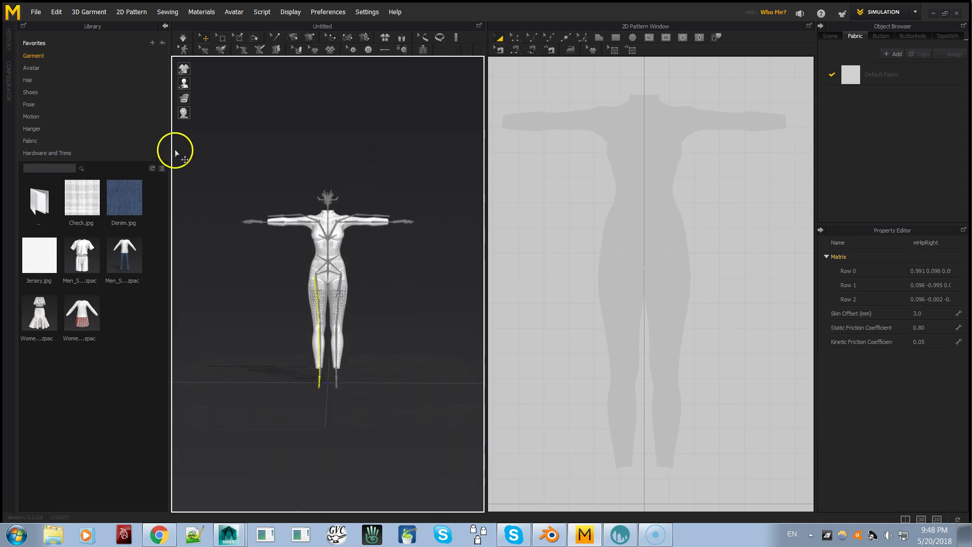
mouse_move(185, 84)
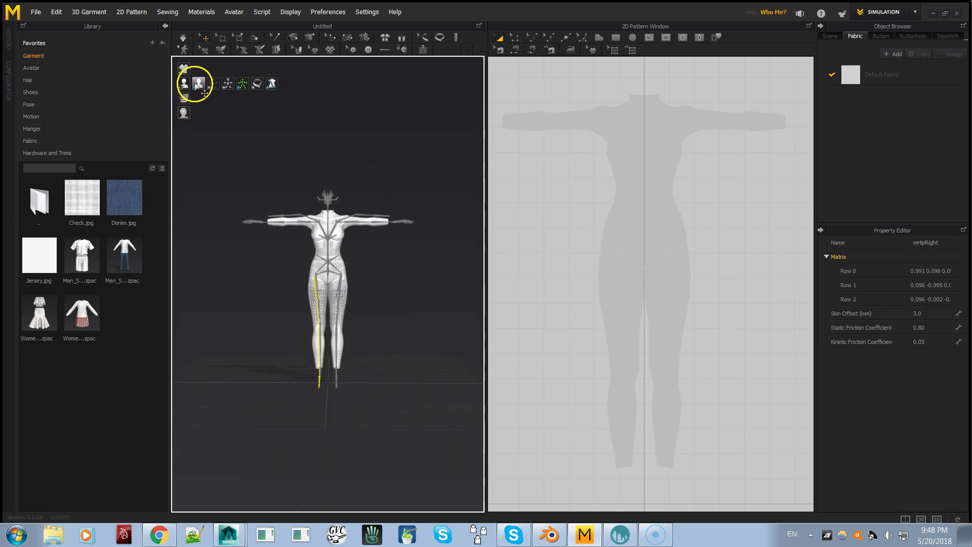
click(204, 91)
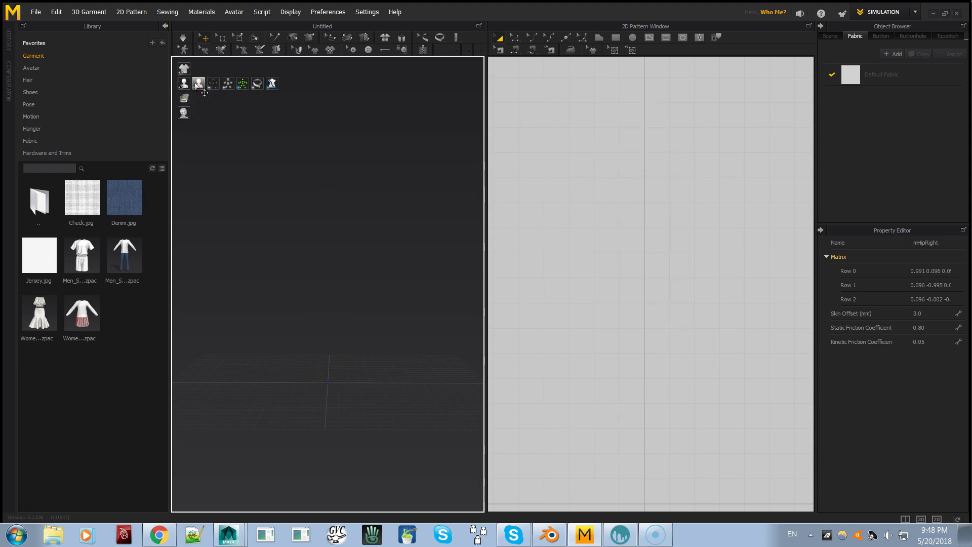
click(227, 83)
click(242, 83)
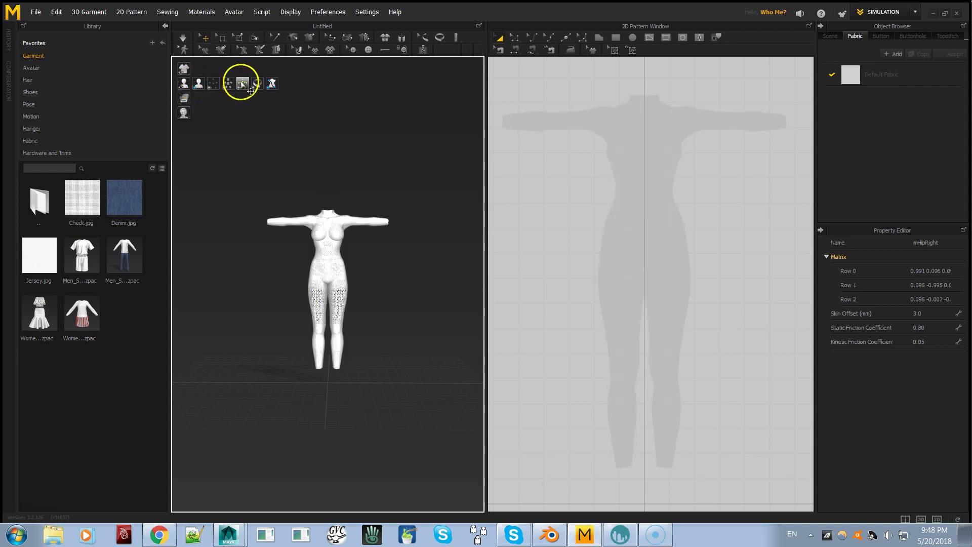
- Switch the avatar's surface display to Monochrome Surface so the body is shown as a solid white shape
mouse_move(262, 180)
right_down()
mouse_move(289, 182)
mouse_move(249, 179)
right_up()
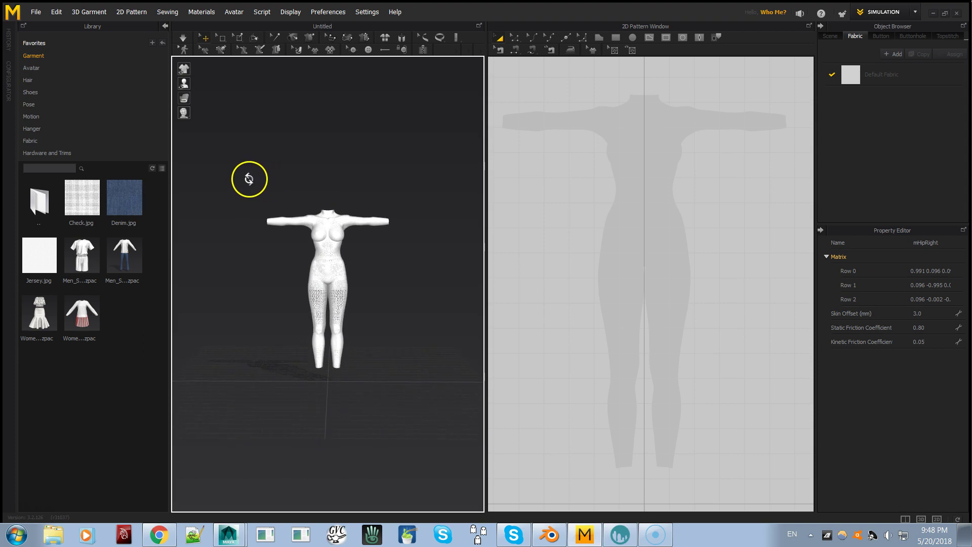
scroll(273, 178, up, 5)
right_drag(310, 189, 332, 257)
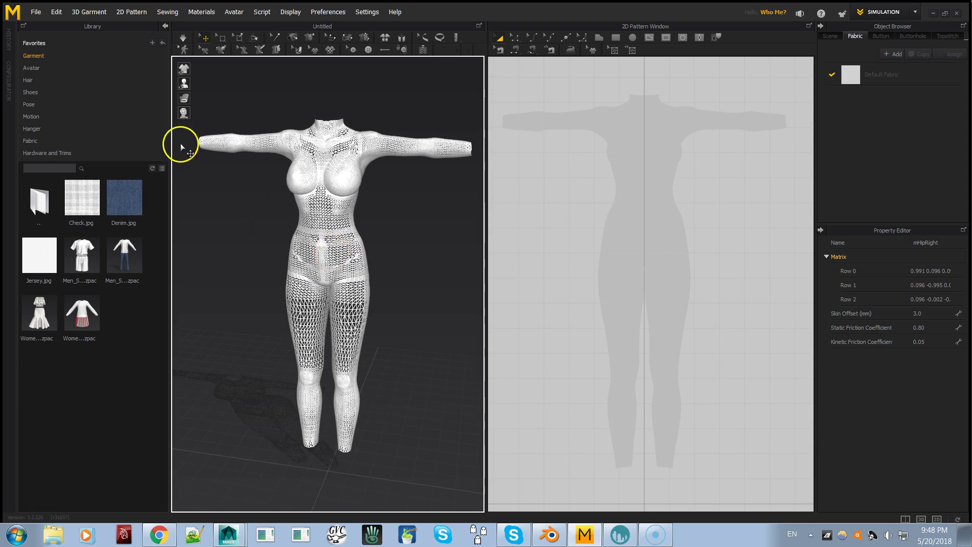
mouse_move(184, 83)
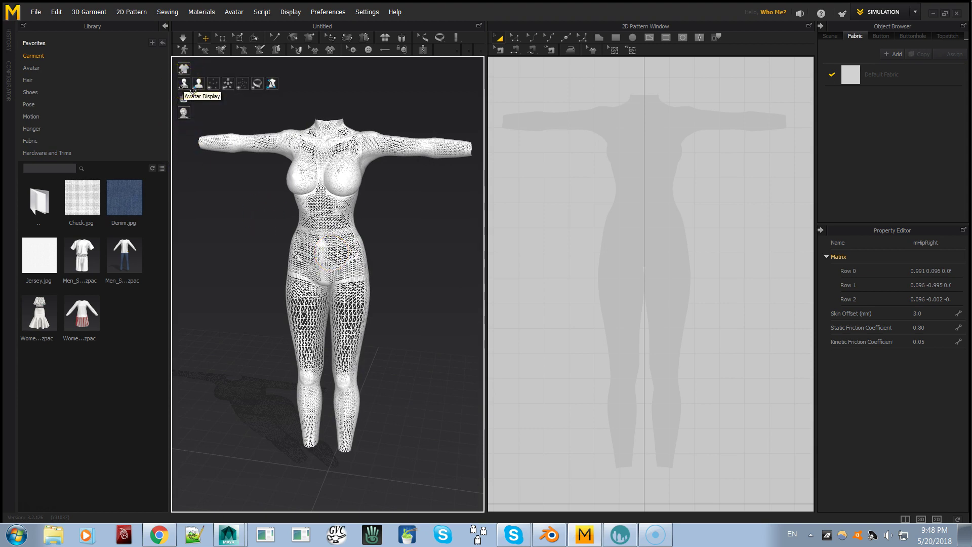
click(184, 113)
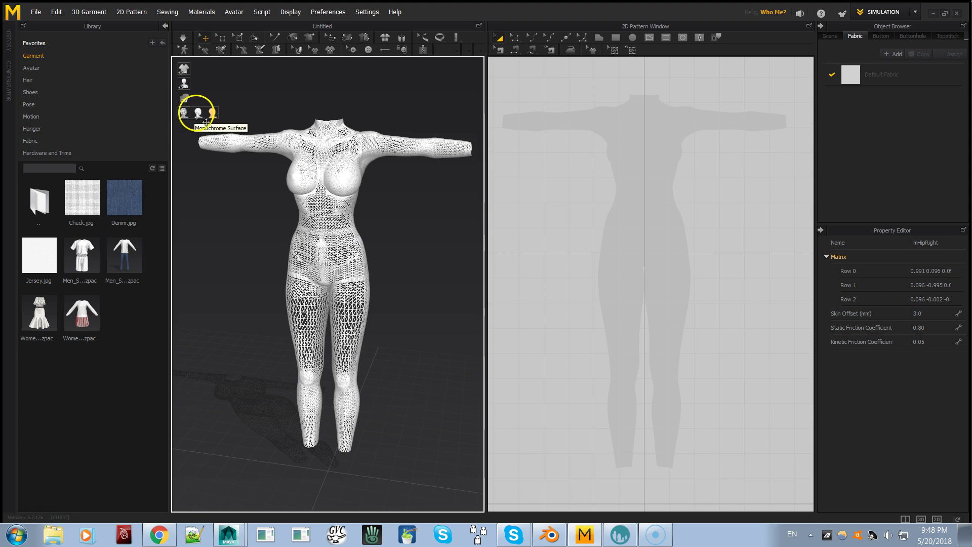
click(198, 113)
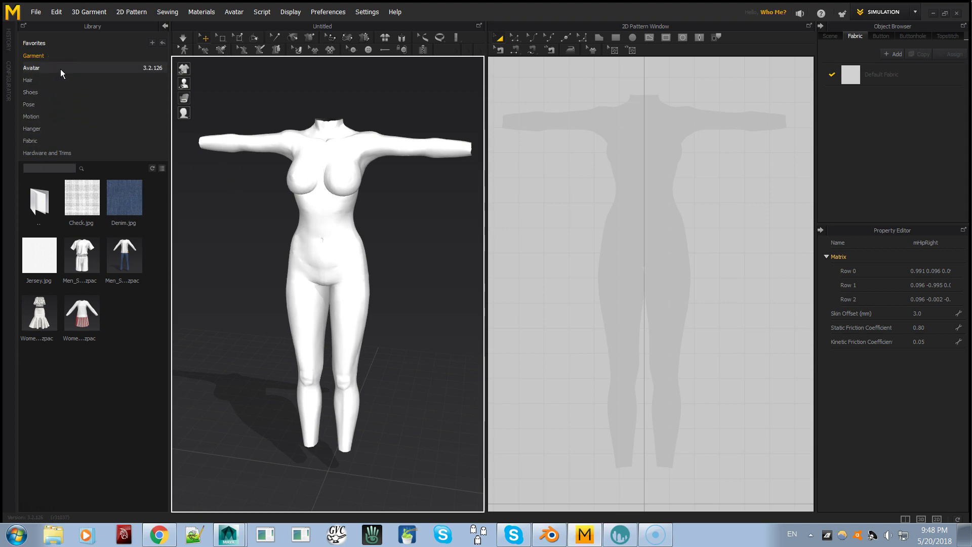
- Save the avatar as an Avatar File named SLink Original Female in the Desktop Backup April 2018 folder
click(37, 13)
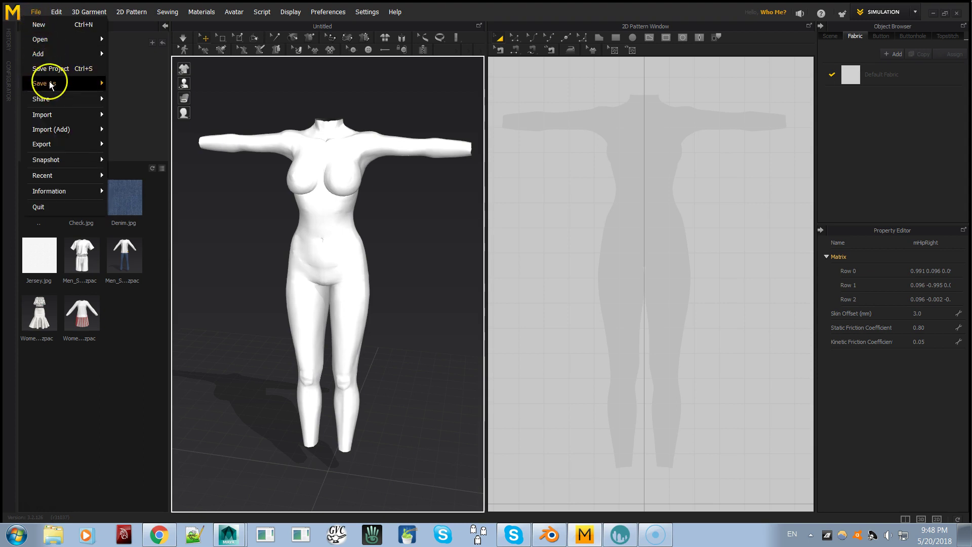
mouse_move(51, 85)
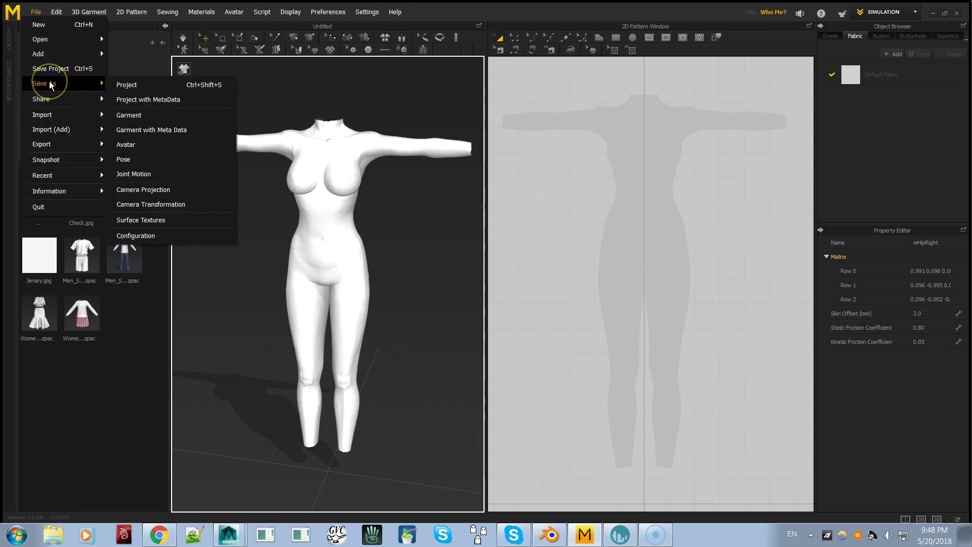
click(141, 146)
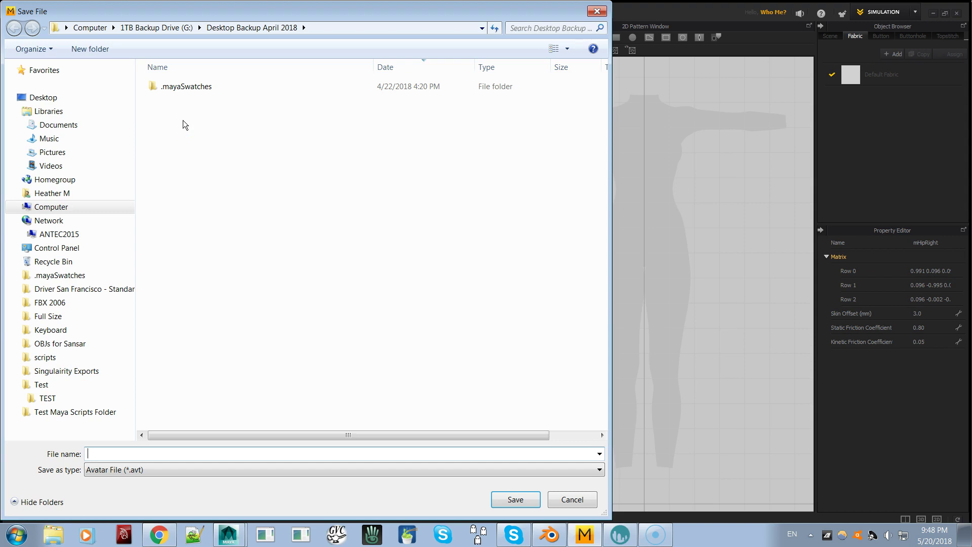
click(65, 196)
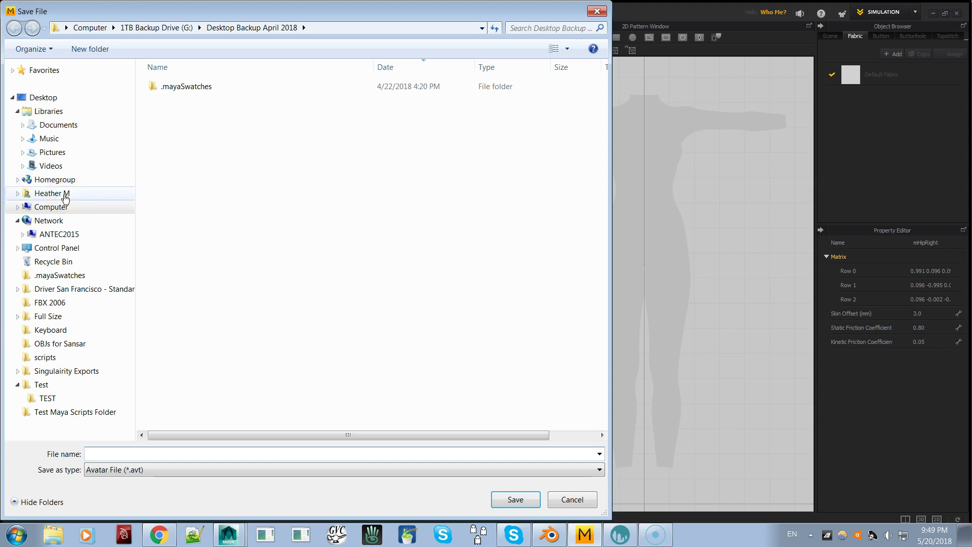
drag(184, 11, 311, 11)
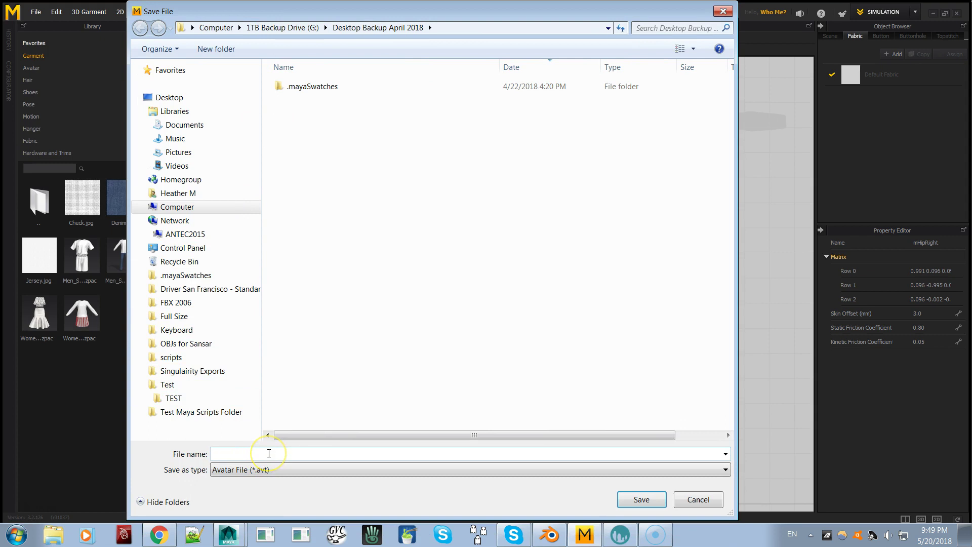
text(S)
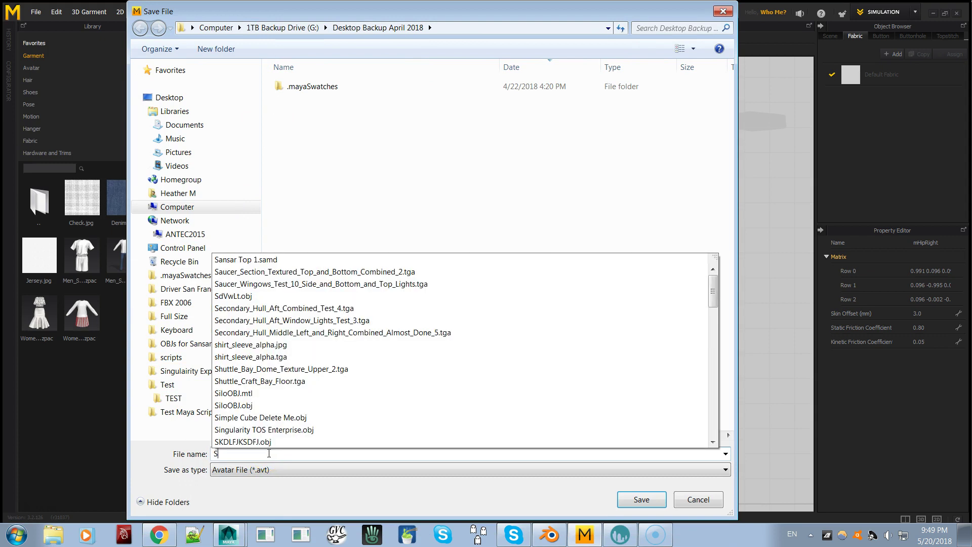
text(Link Original)
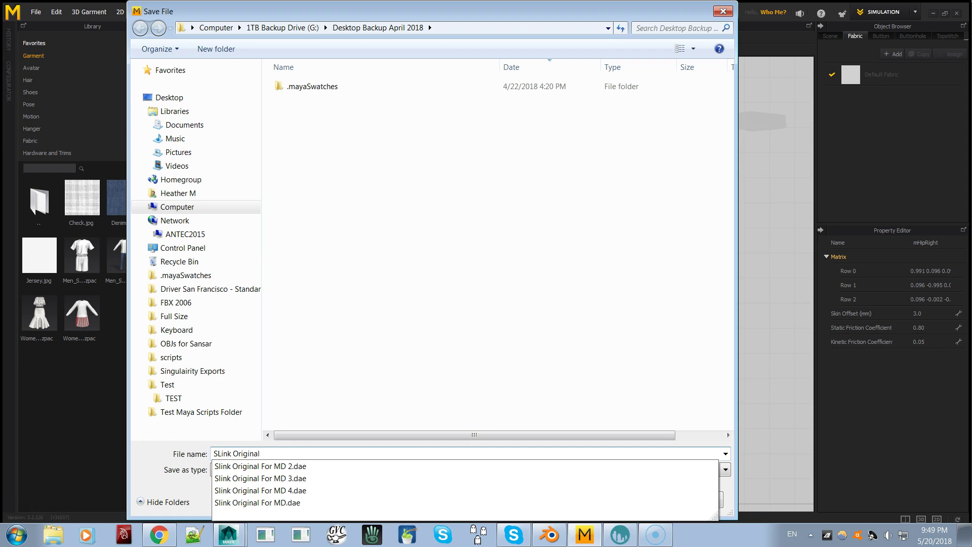
text( Female)
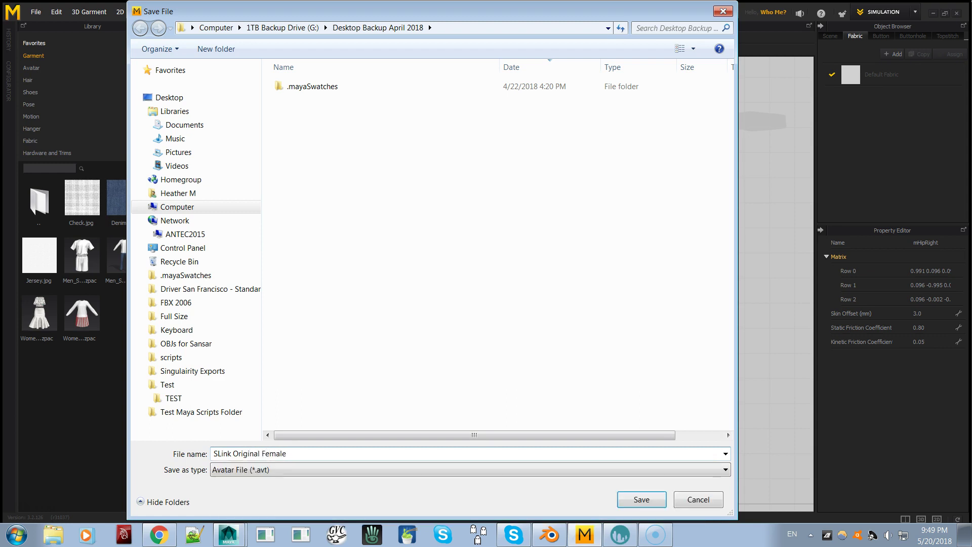
key(Return)
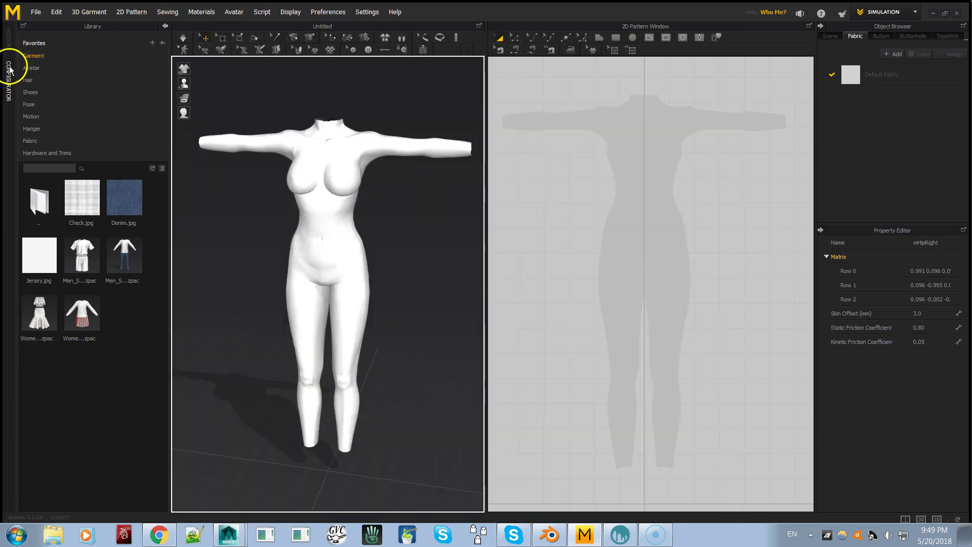
- Look through the library's Avatar folder for the newly saved avatar file
click(56, 69)
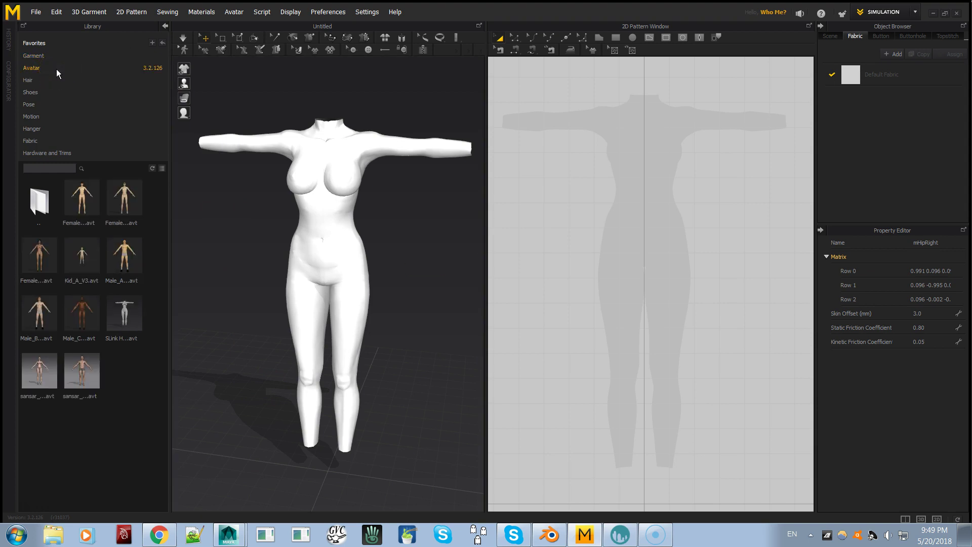
double_click(34, 196)
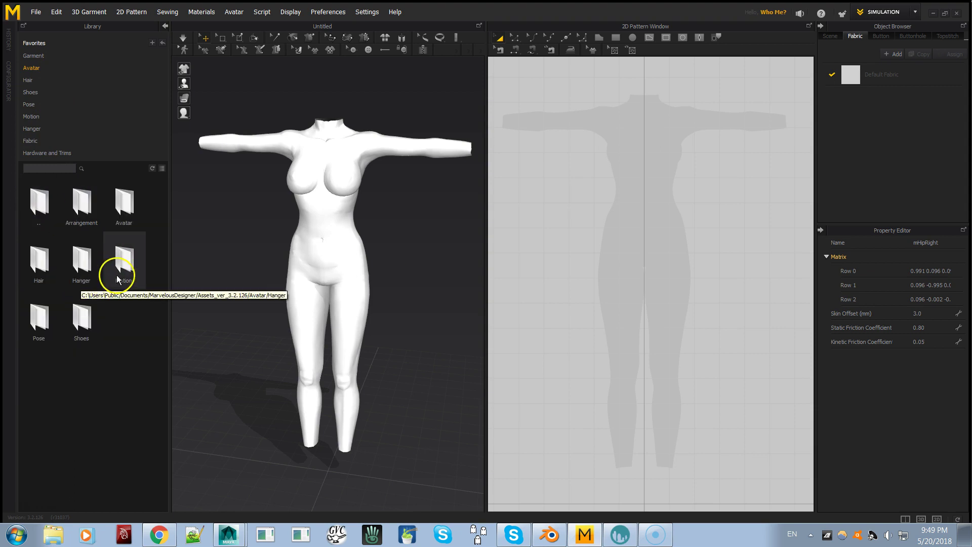
double_click(133, 216)
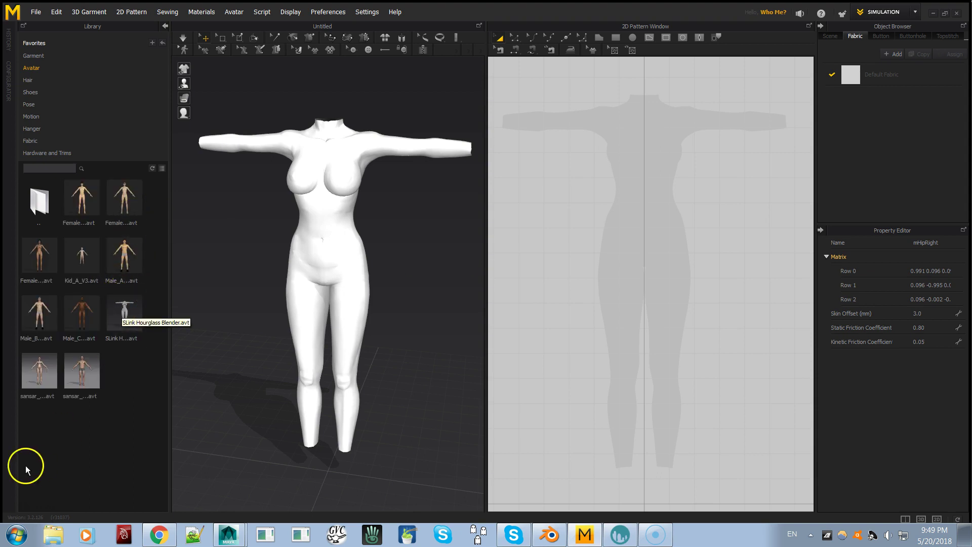
click(301, 309)
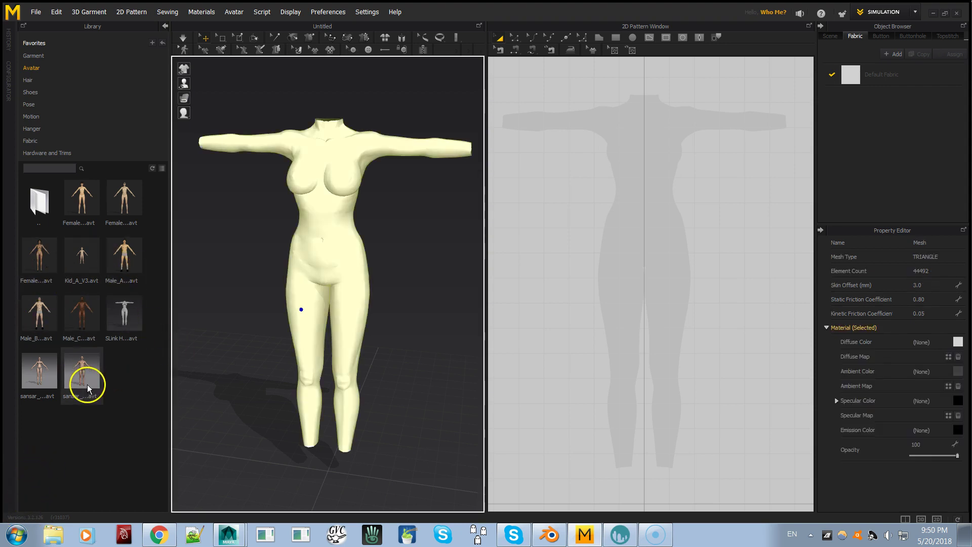
- Start saving the avatar again and choose the MarvelousDesigner folder Assets_ver_3.2.126 > Avatar > Avatar as its location
click(37, 12)
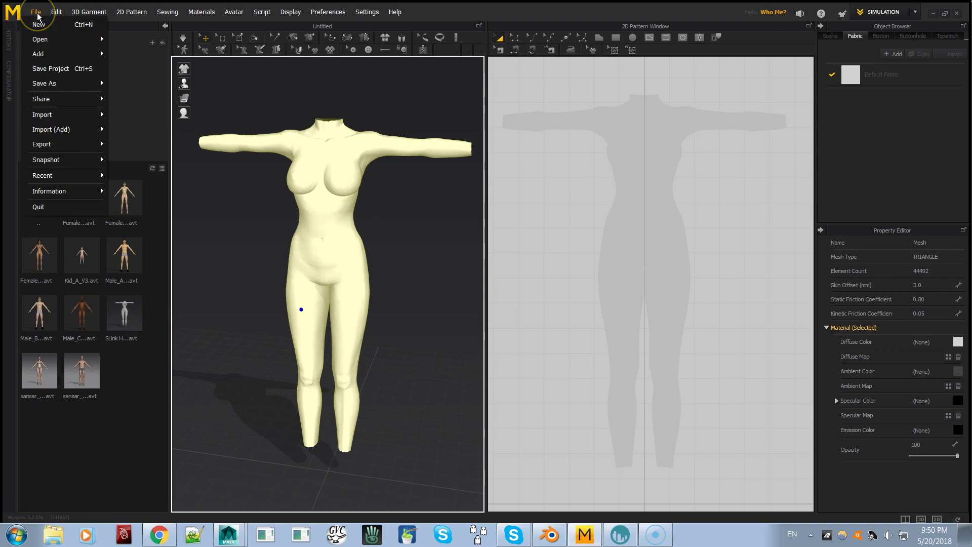
mouse_move(57, 83)
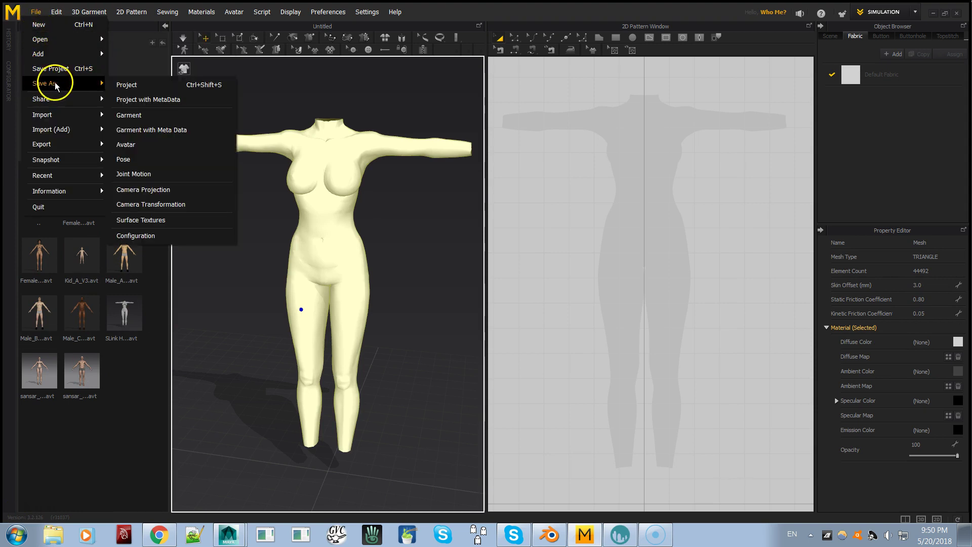
click(159, 144)
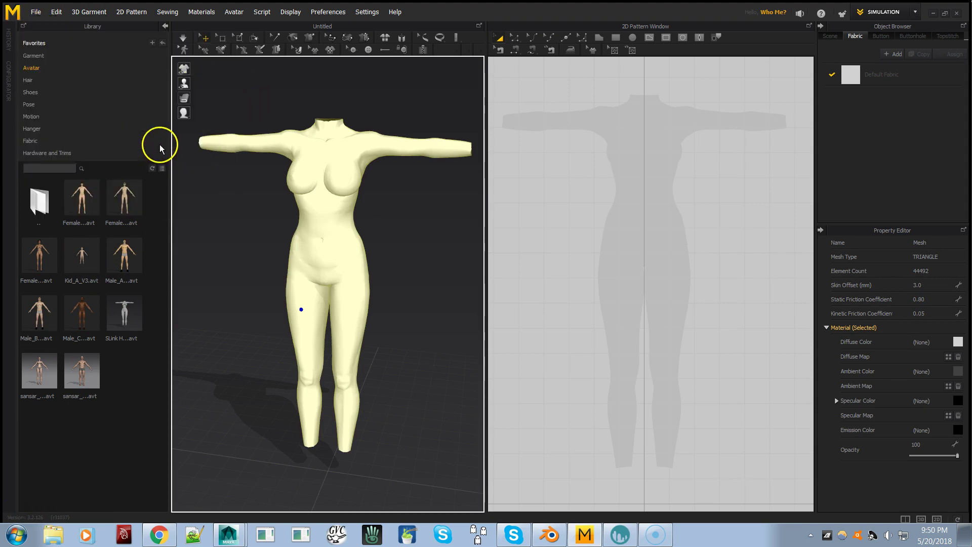
click(204, 131)
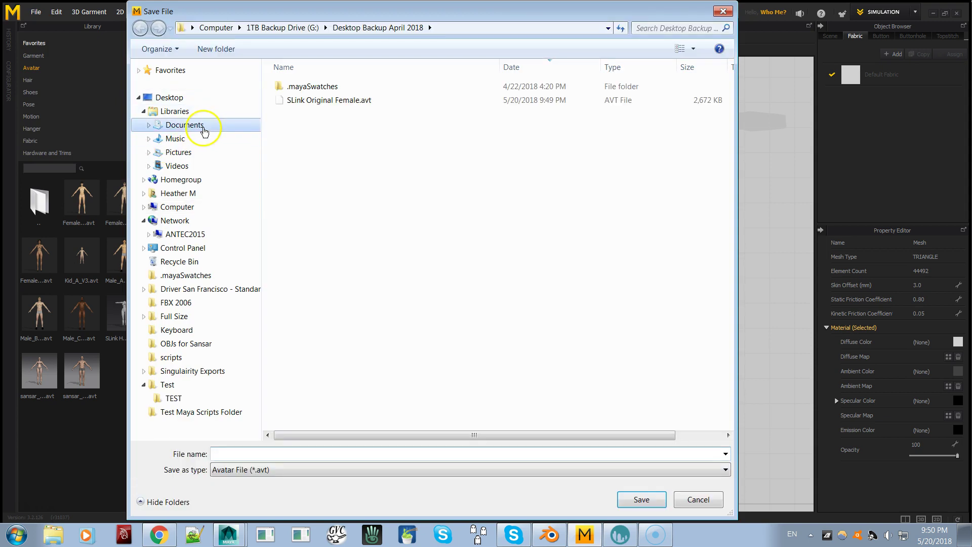
double_click(313, 149)
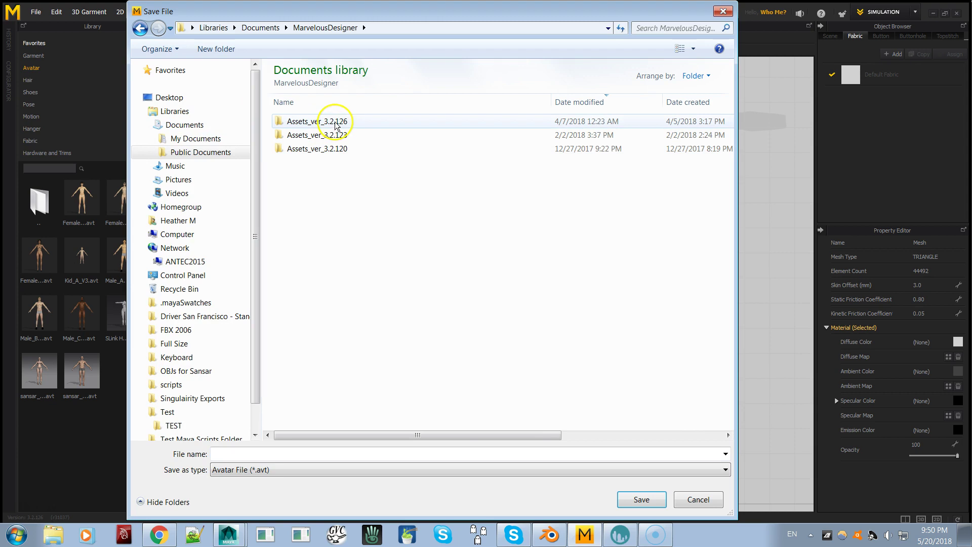
double_click(329, 122)
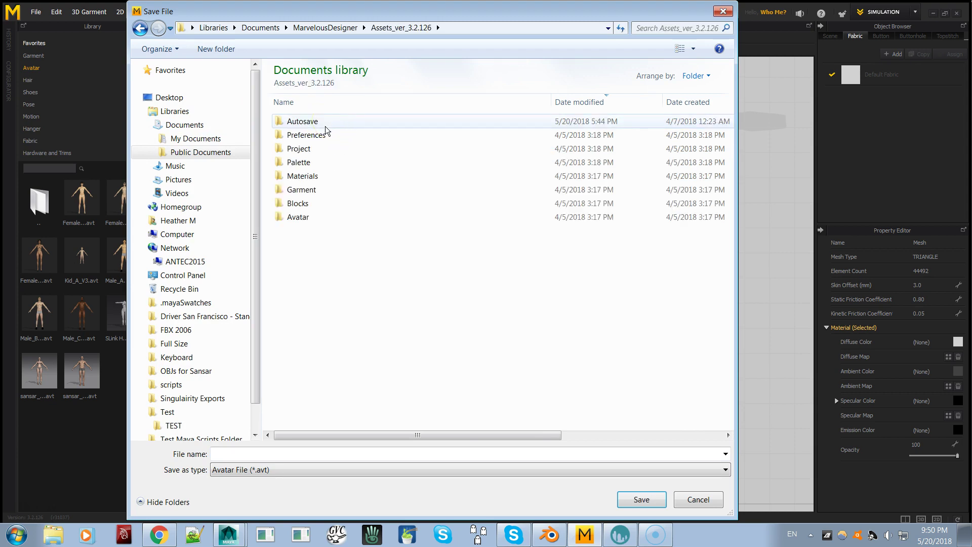
double_click(302, 218)
double_click(332, 136)
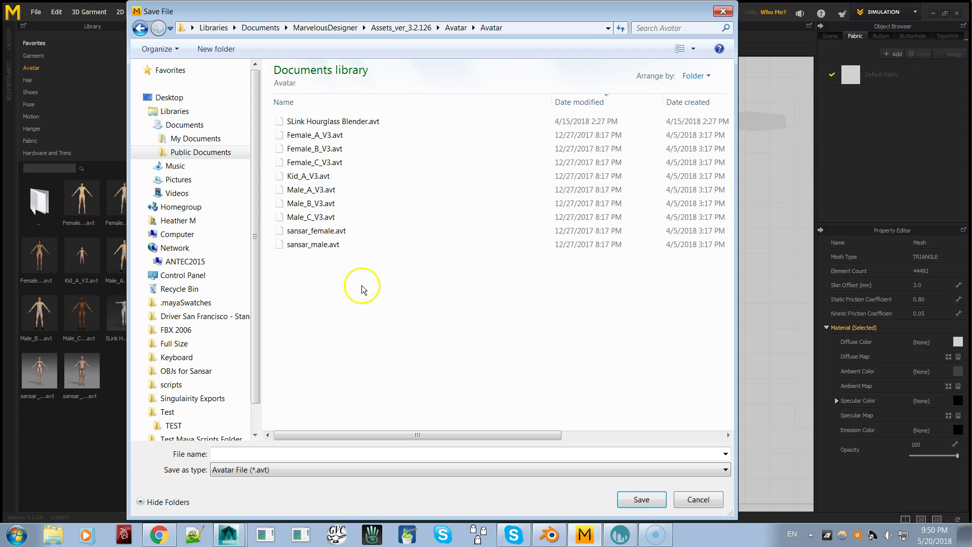
- Name the avatar file Slink Original Female and save it
click(313, 449)
text(Slink)
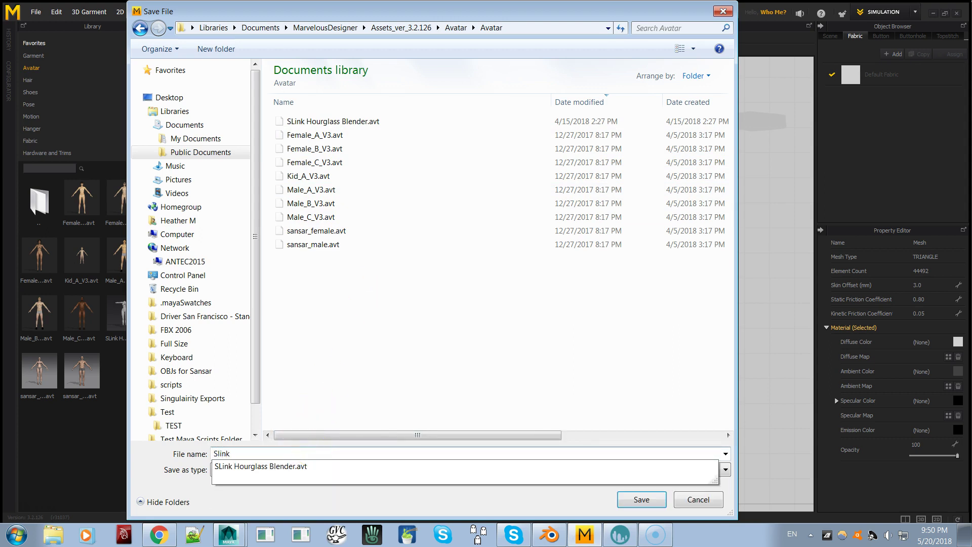
double_click(246, 451)
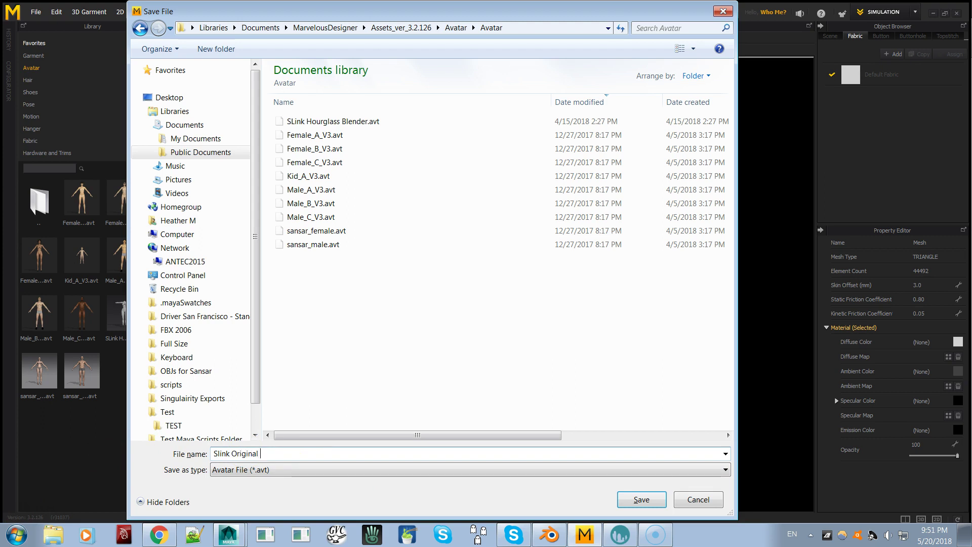
text(emale)
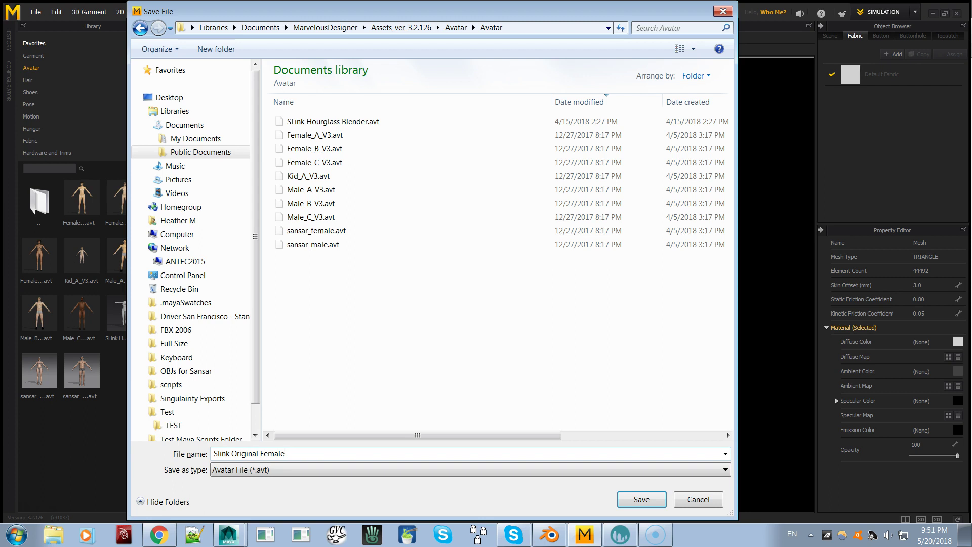
key(Return)
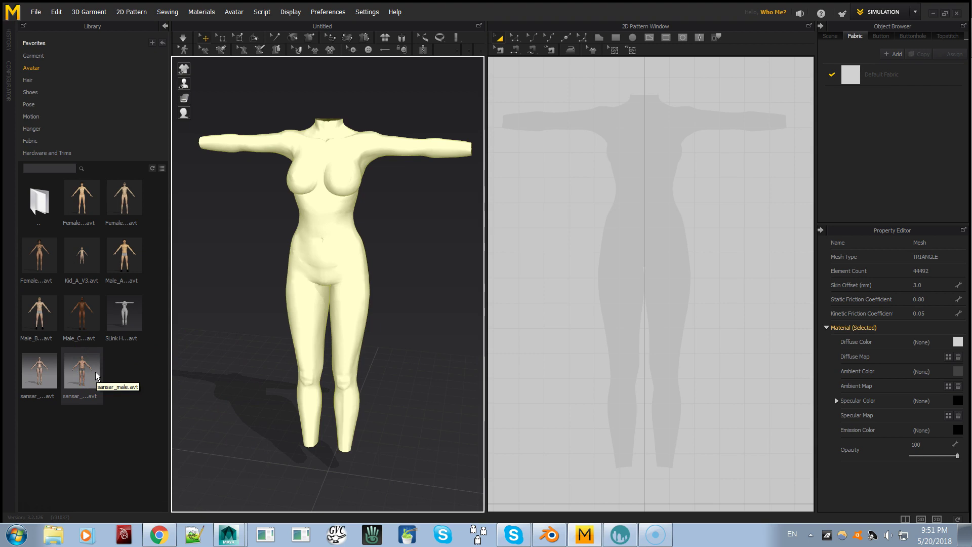
- Delete all avatars from the scene and load the saved Slink Original Female avatar from the library
drag(95, 371, 38, 484)
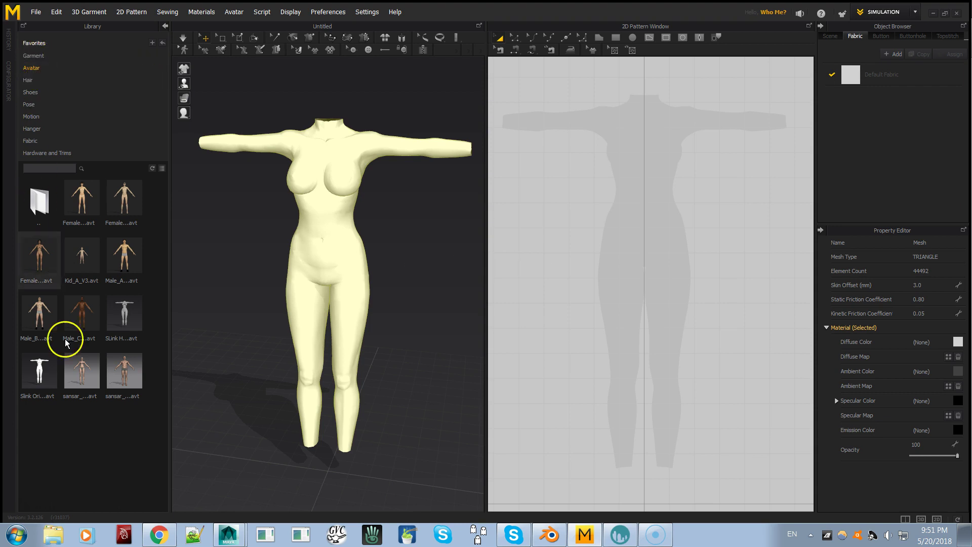
drag(39, 370, 246, 118)
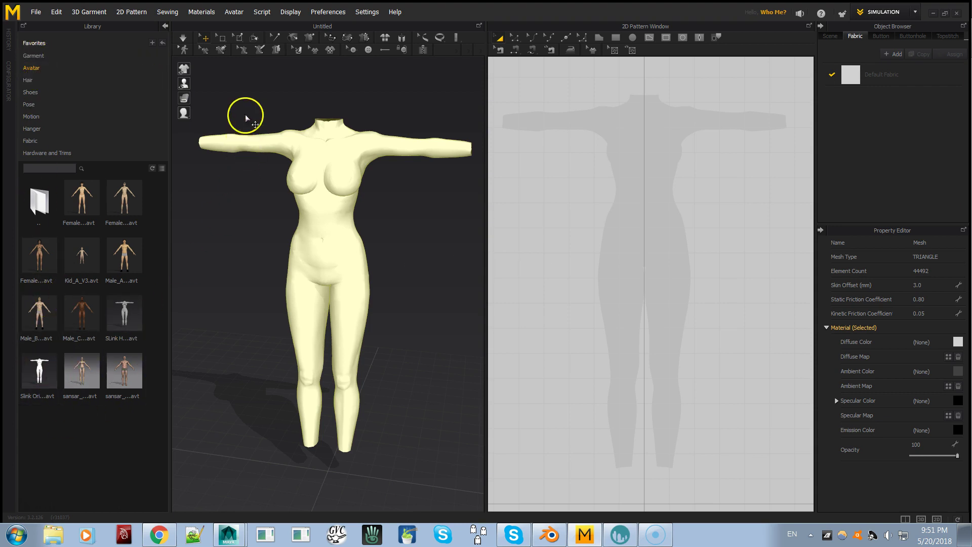
click(236, 11)
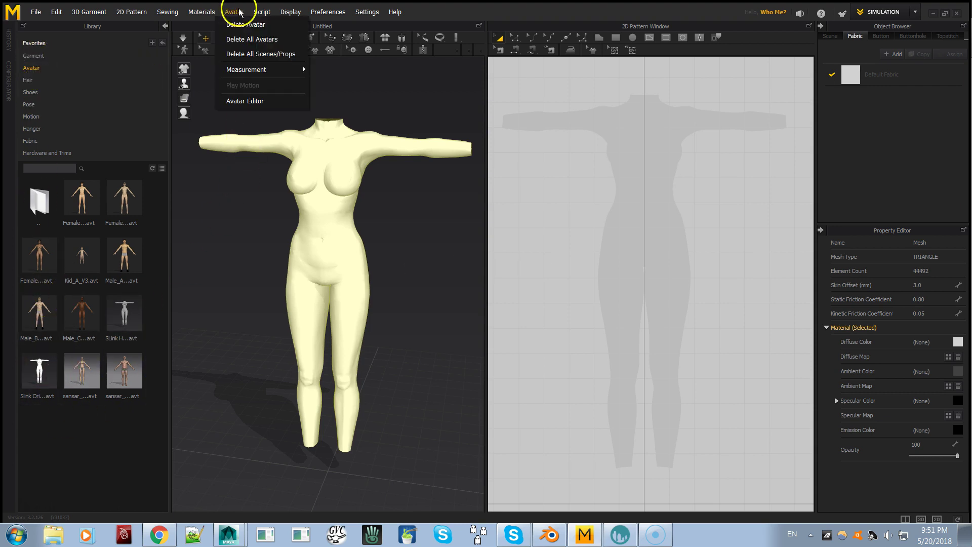
click(246, 41)
drag(37, 381, 362, 352)
click(485, 281)
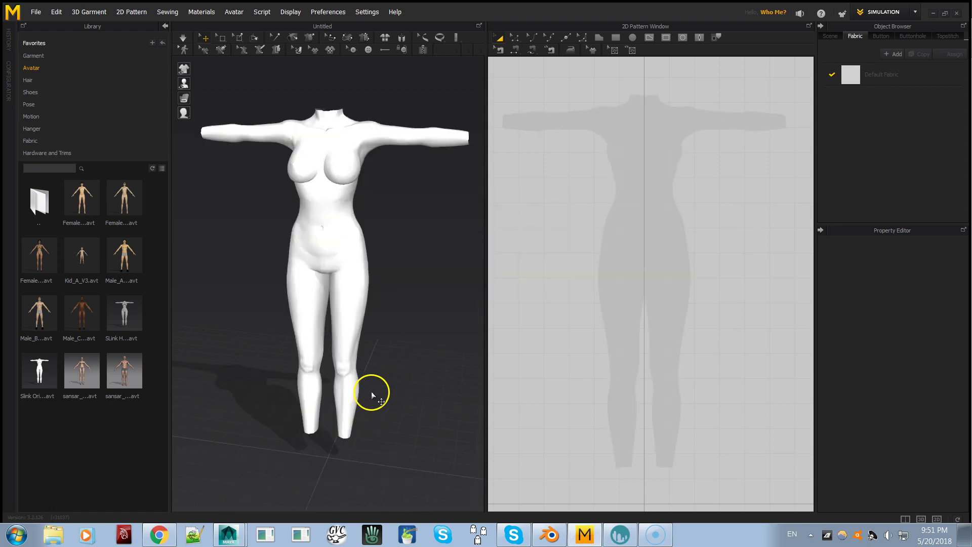
- Draw a small four-sided polygon pattern beside the avatar's silhouette in the 2D pattern window and run the simulation on it
mouse_move(184, 82)
click(184, 40)
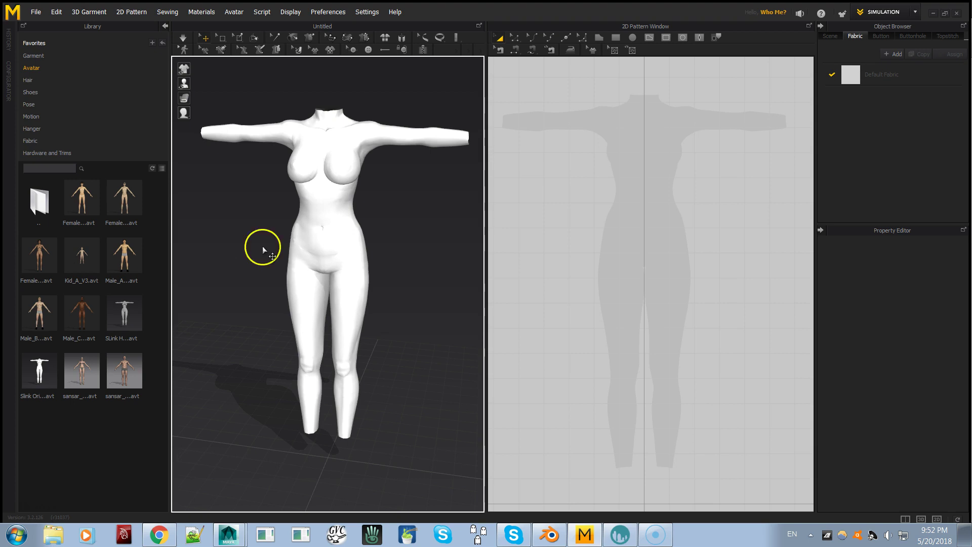
click(600, 38)
click(541, 204)
click(592, 204)
click(583, 260)
click(553, 275)
click(541, 205)
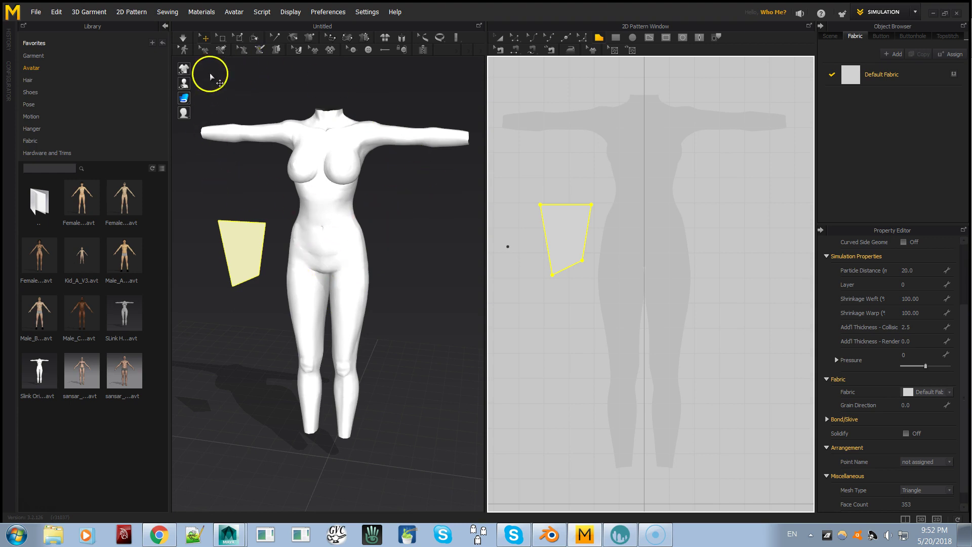
click(185, 40)
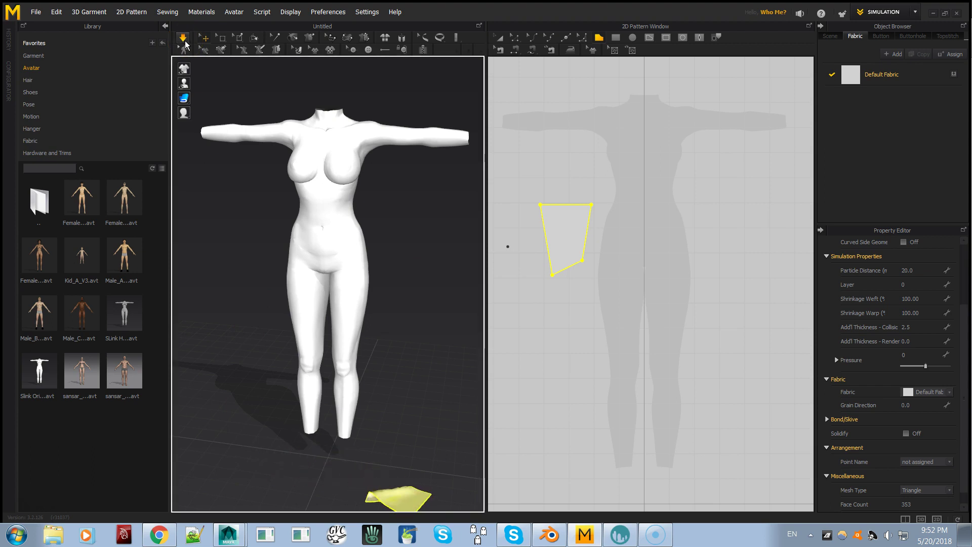
click(184, 42)
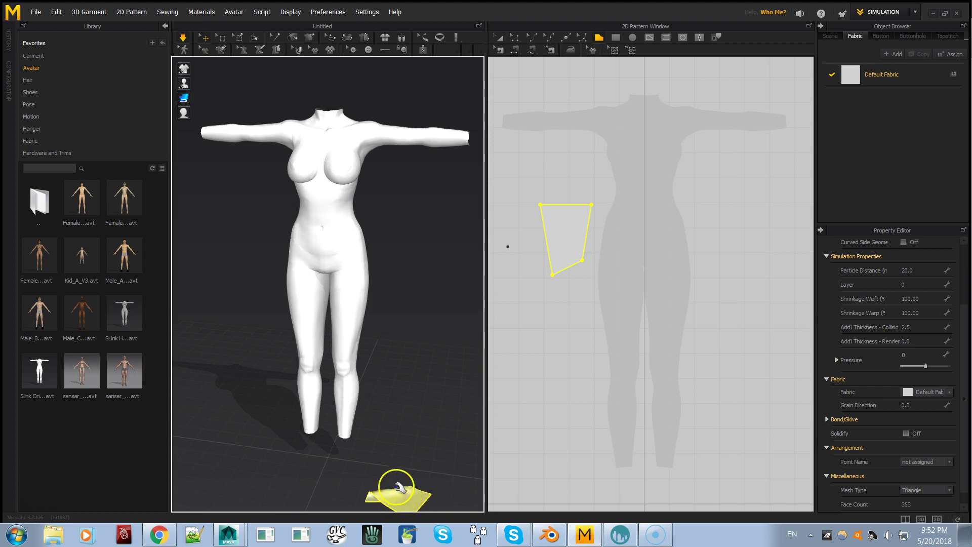
- Open the saved A-Pose.pos pose file to put the Slink avatar in the A-pose
click(38, 14)
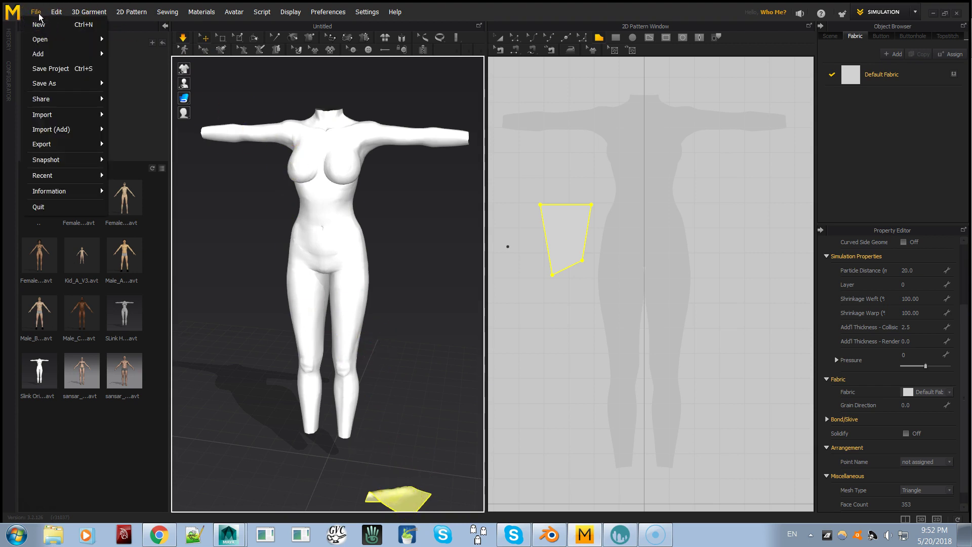
mouse_move(46, 39)
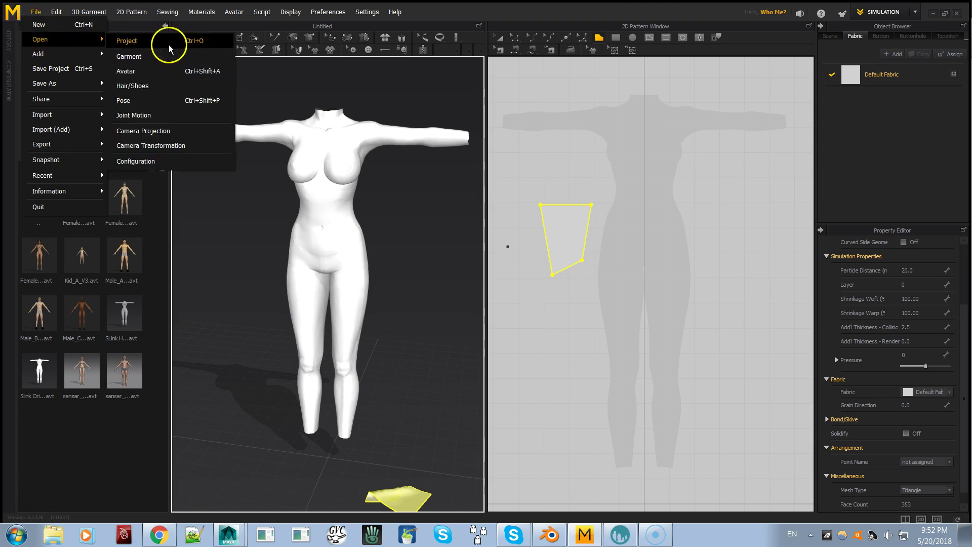
click(150, 100)
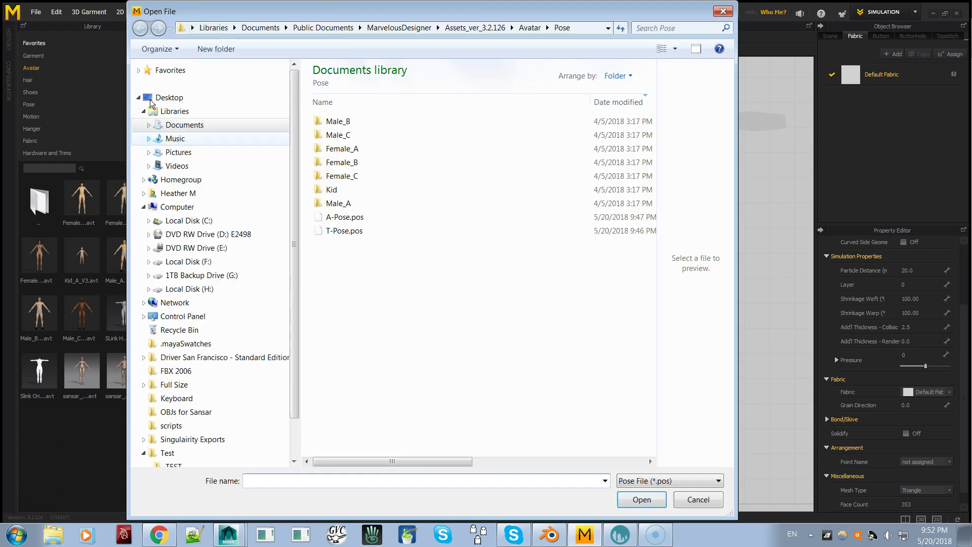
double_click(367, 221)
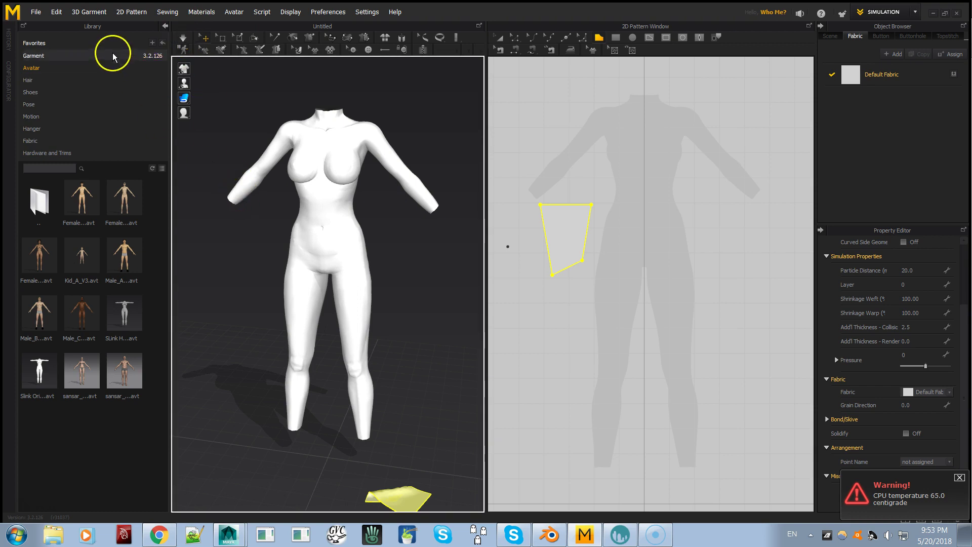
- Load the T-Pose.pos pose file onto the avatar and delete the small test pattern lying on the floor
click(41, 17)
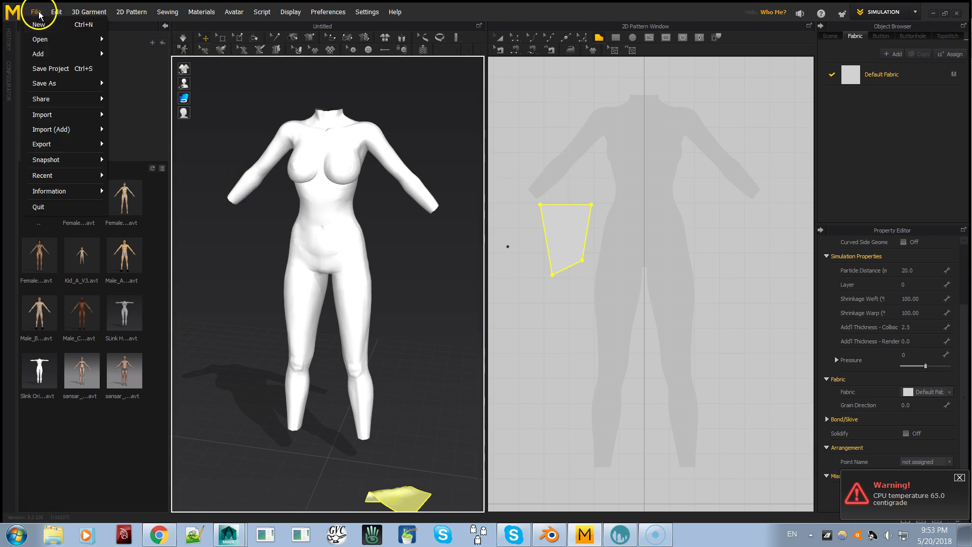
mouse_move(87, 39)
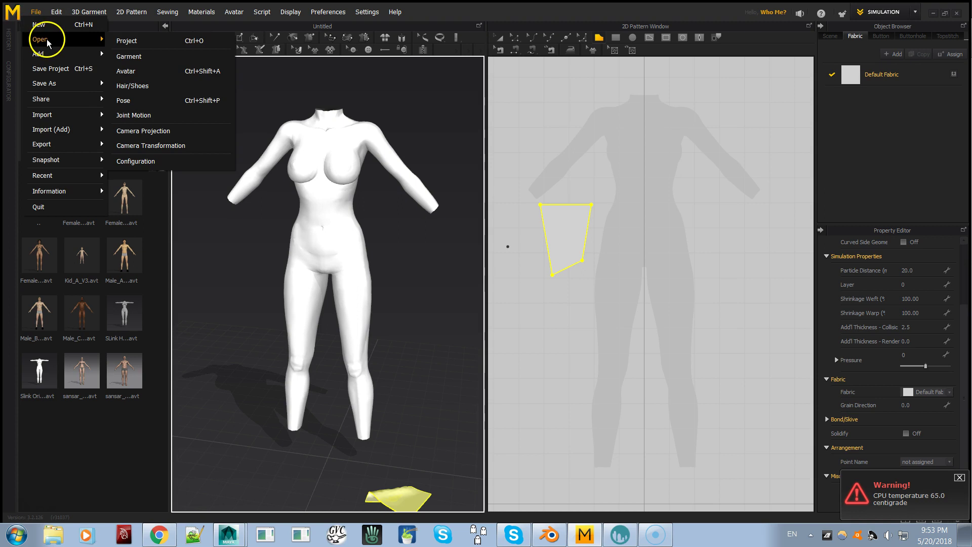
click(156, 101)
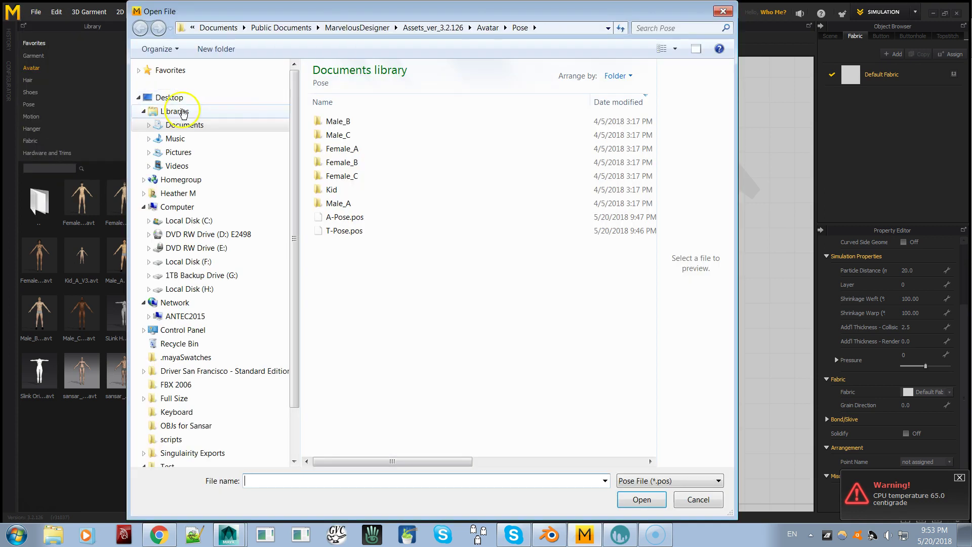
double_click(350, 229)
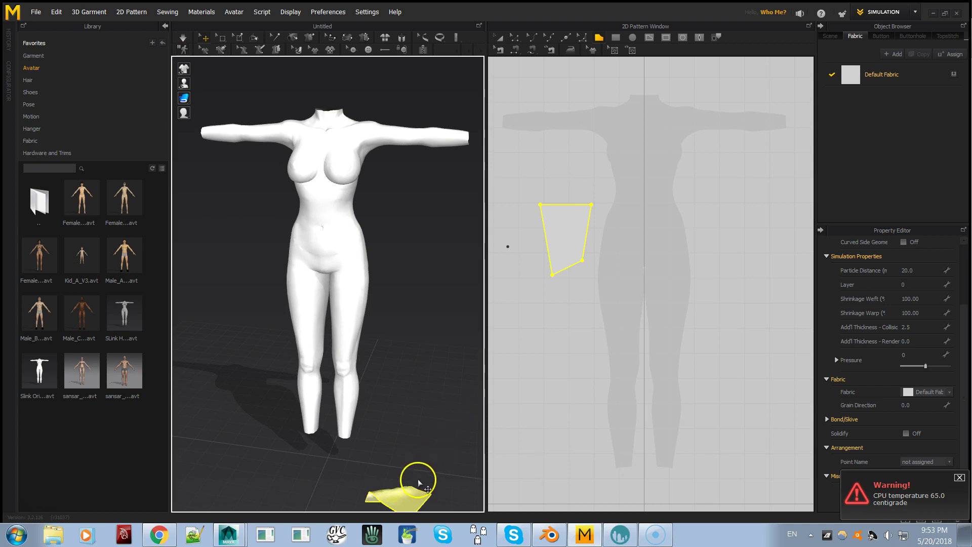
click(411, 495)
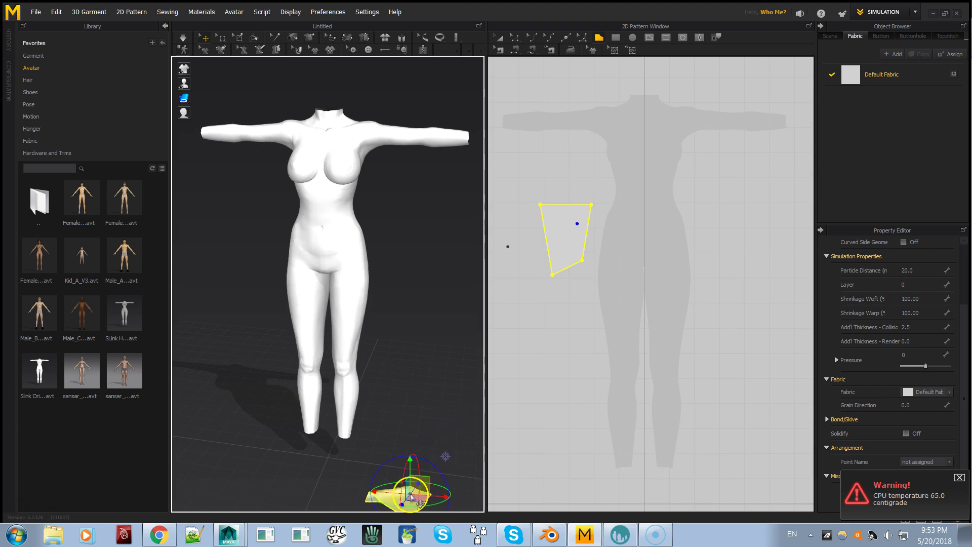
key(Delete)
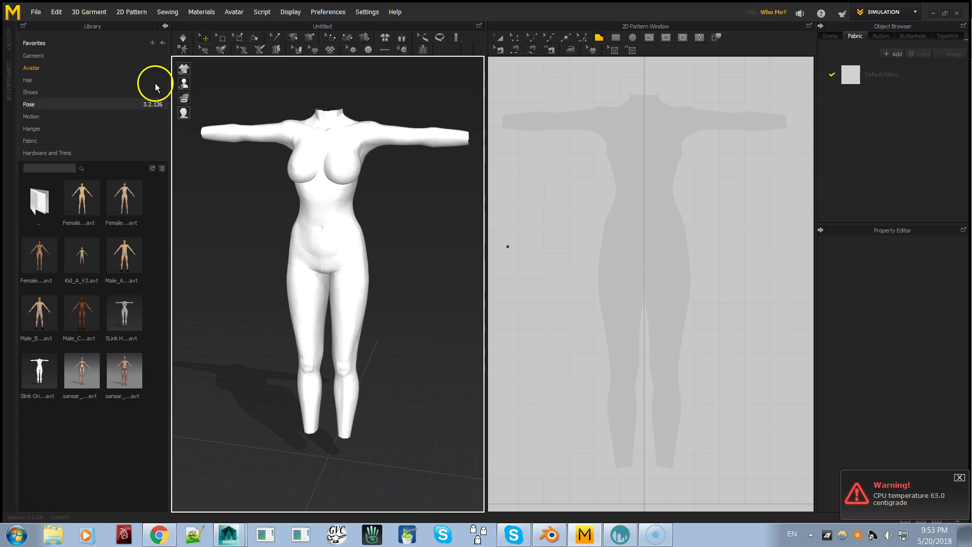
- Load the A-Pose.pos file again from the Assets_ver_3.2.126 > Avatar > Pose folder
click(33, 12)
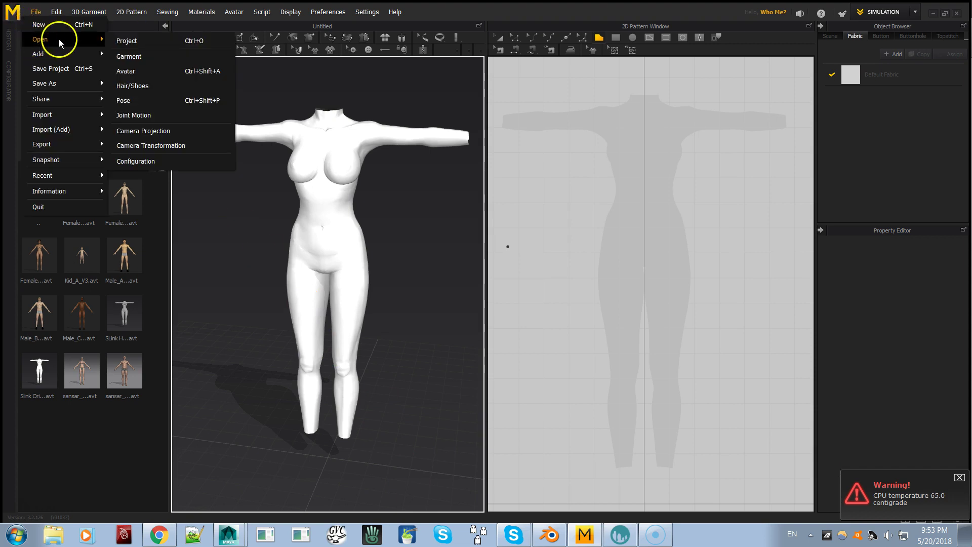
click(138, 102)
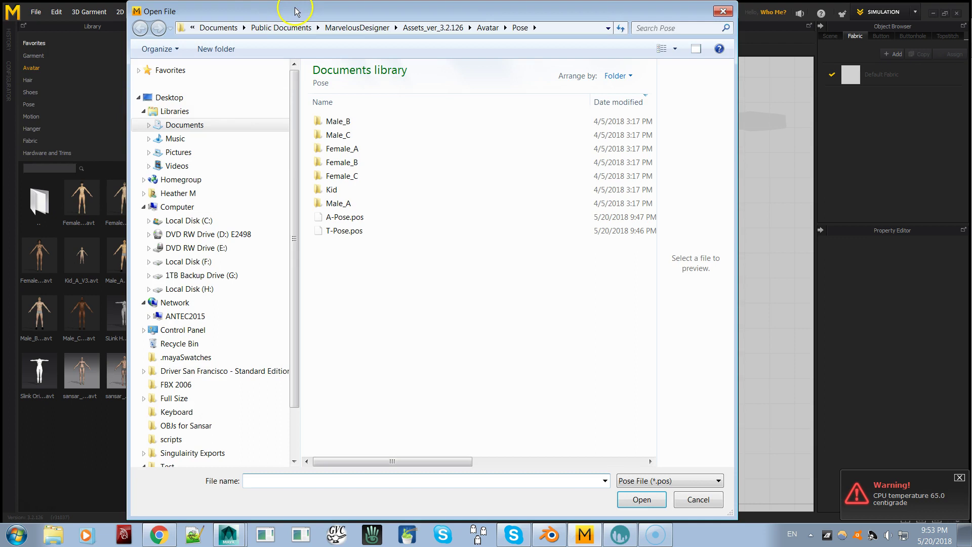
drag(296, 12, 647, 38)
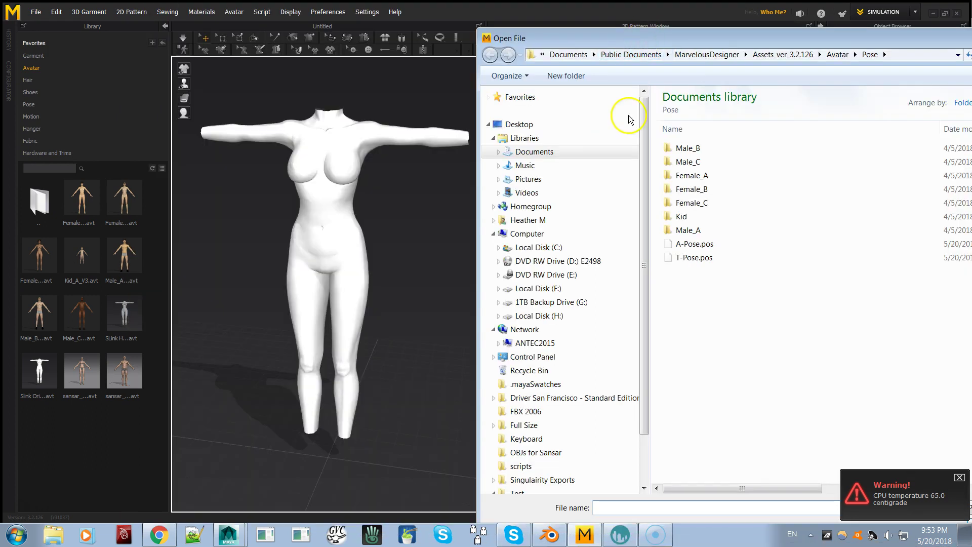
double_click(697, 245)
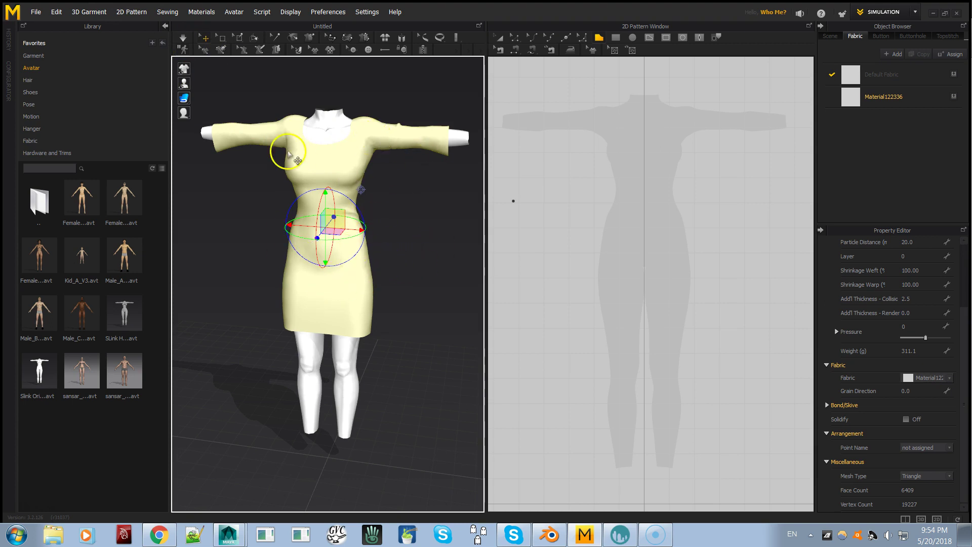
- Display the yellow dress as a mesh to examine its triangles over the body, and switch it back to a solid surface
click(199, 99)
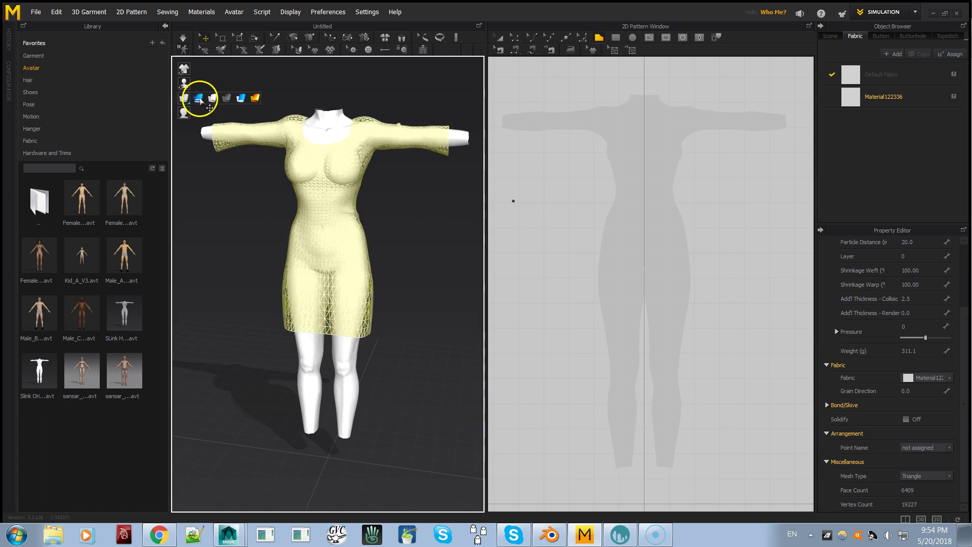
scroll(375, 258, up, 5)
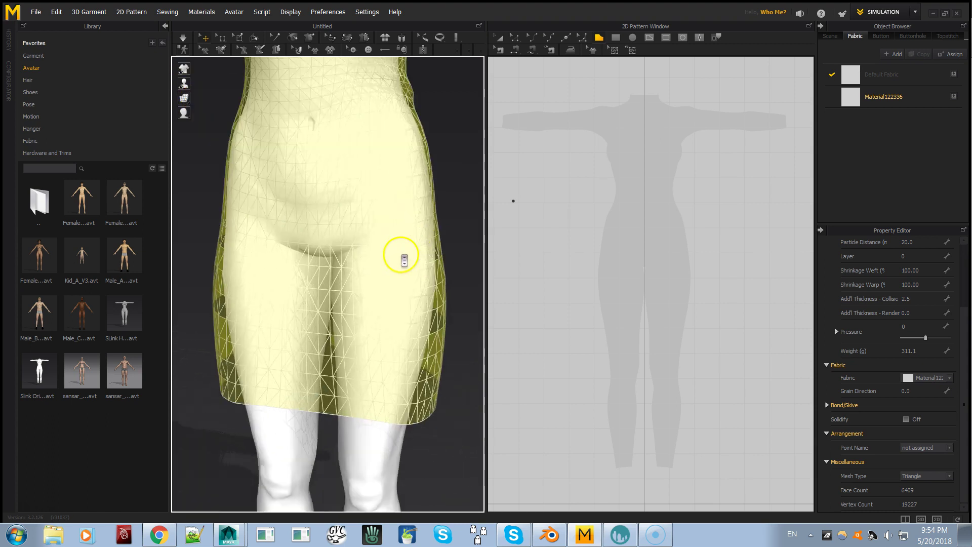
scroll(390, 319, down, 3)
scroll(354, 299, down, 5)
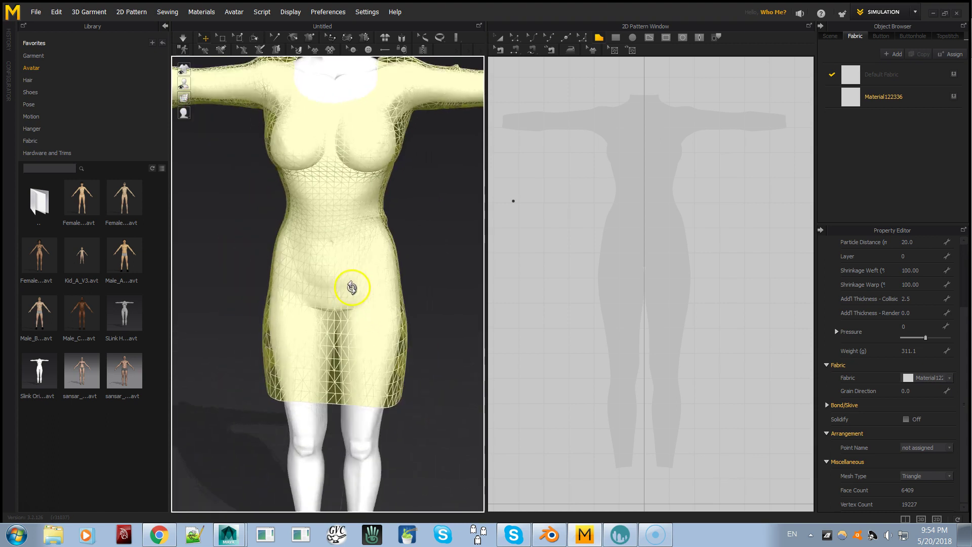
mouse_move(192, 98)
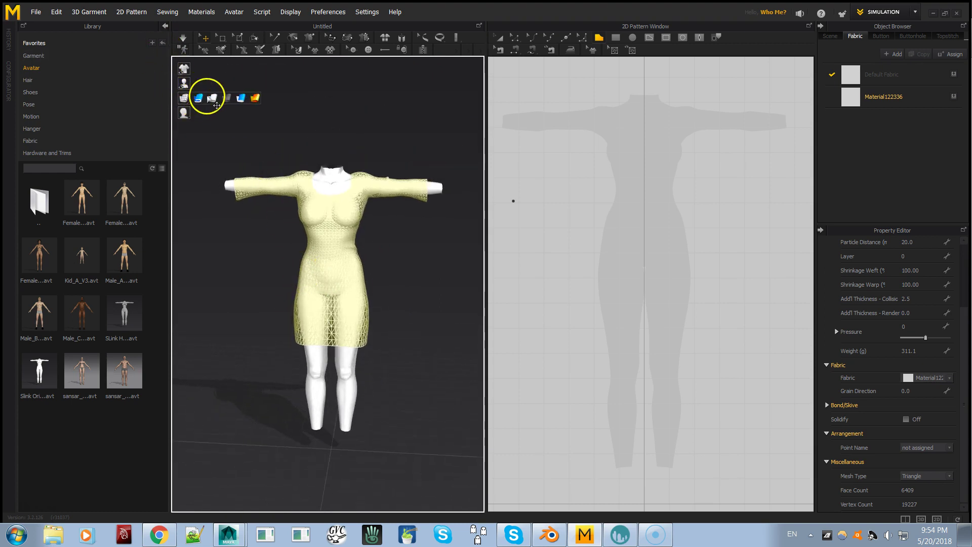
click(210, 97)
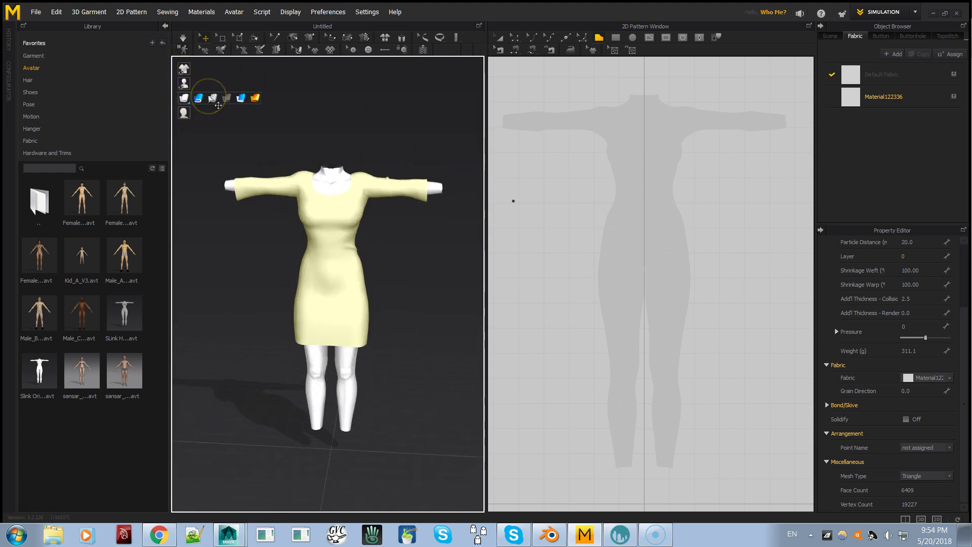
- Run the cloth simulation on the yellow dress worn by the T-posed avatar
click(414, 322)
click(344, 280)
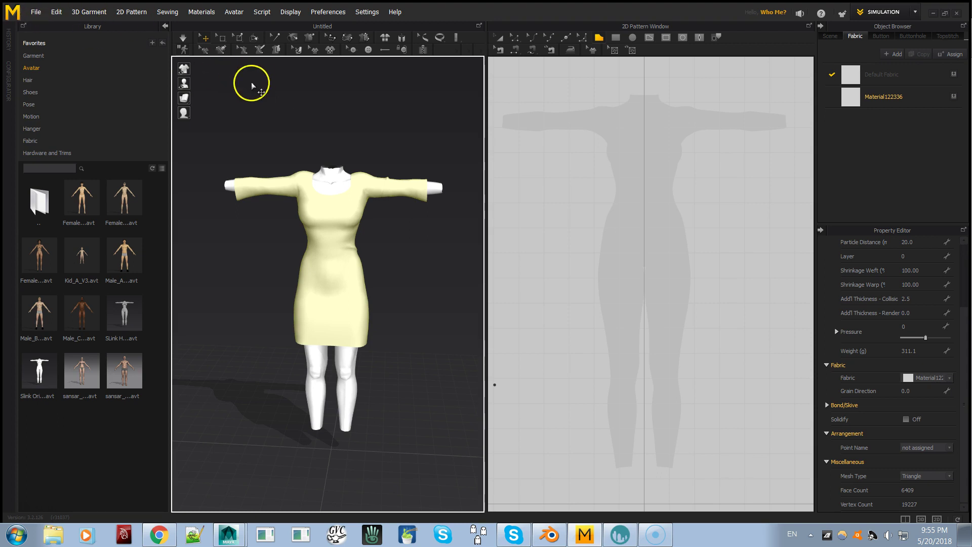
click(227, 89)
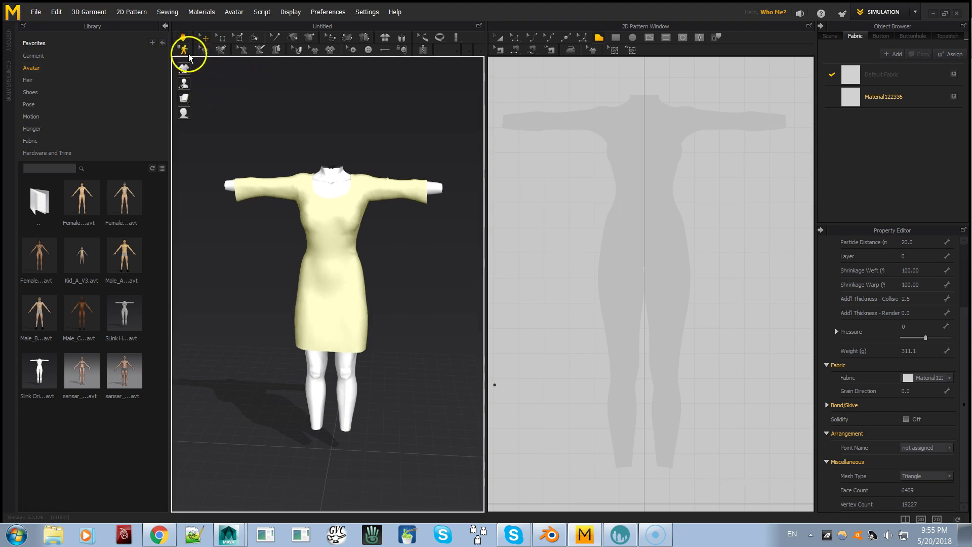
- Apply the T-Pose.pos pose file to the avatar while the dress simulation is running
click(32, 12)
mouse_move(39, 39)
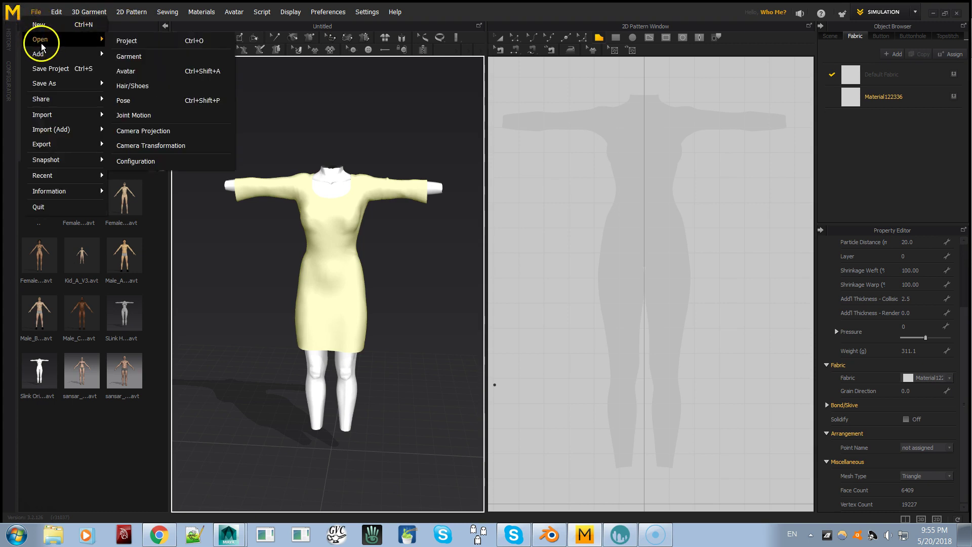
click(152, 102)
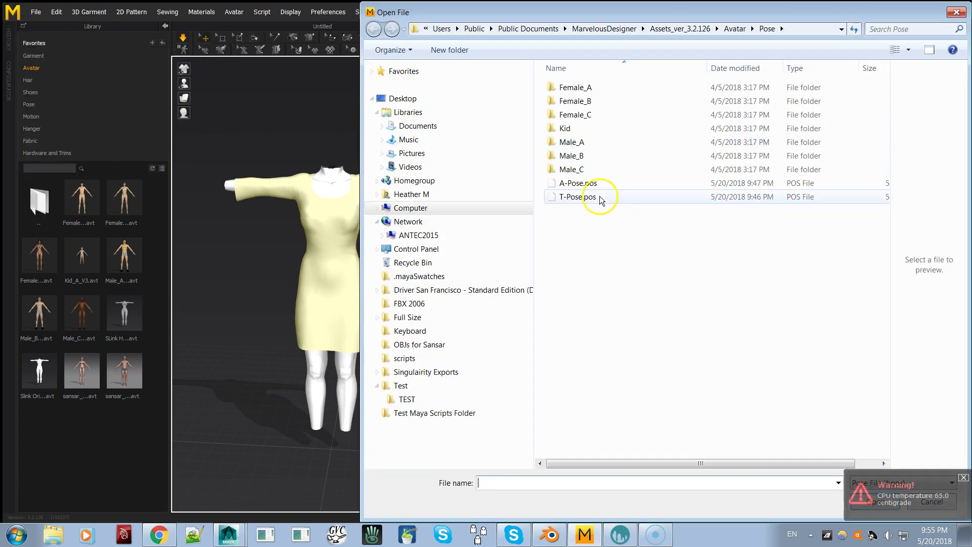
double_click(601, 198)
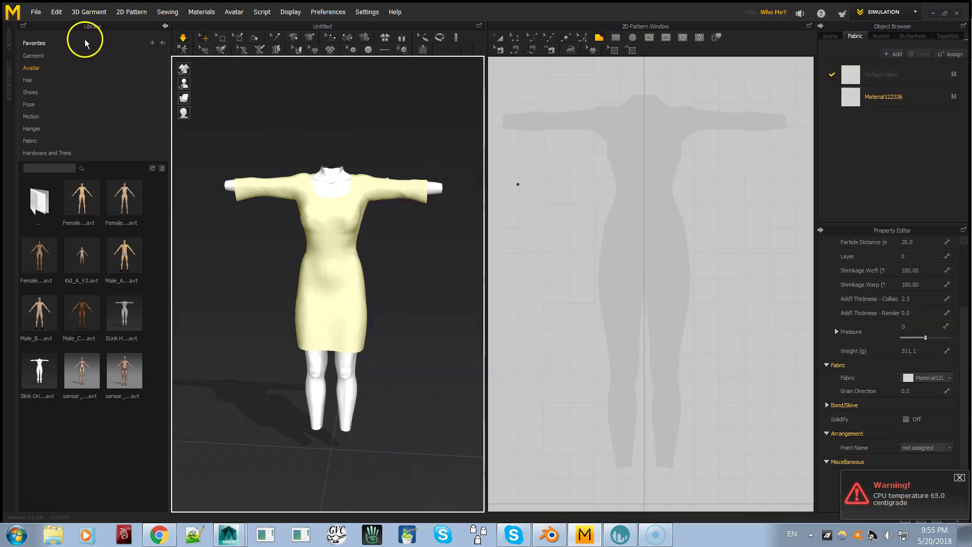
- Apply the A-Pose.pos pose file to the dressed avatar with the simulation still running
click(34, 12)
mouse_move(72, 38)
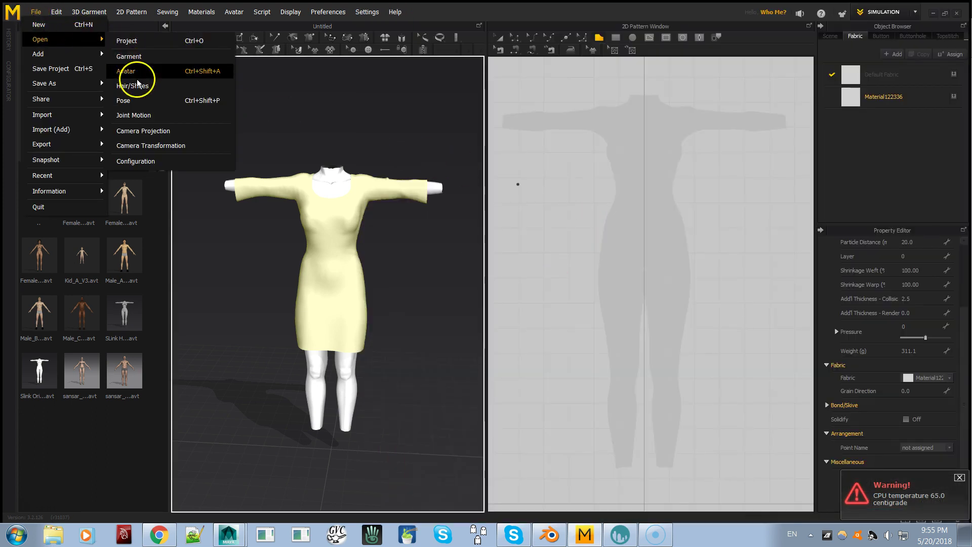
click(136, 102)
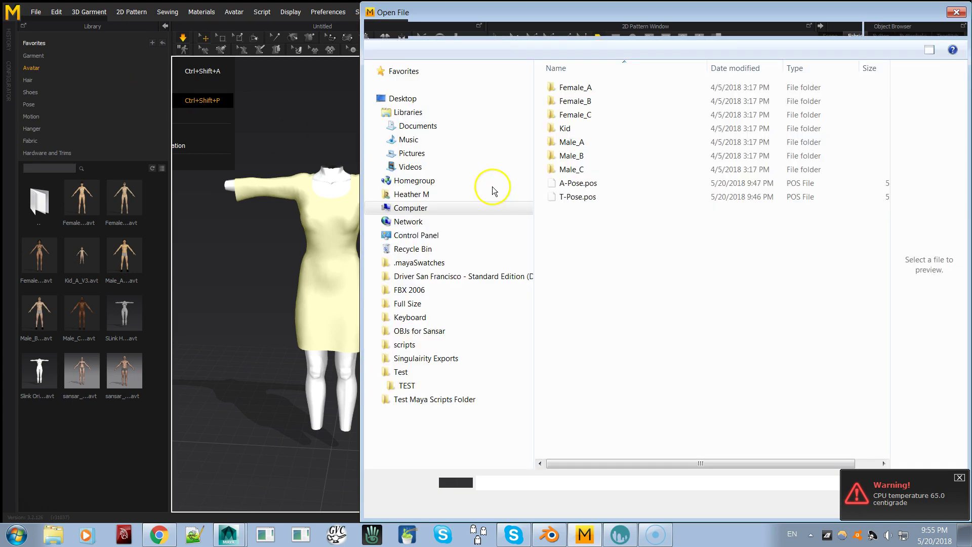
double_click(577, 184)
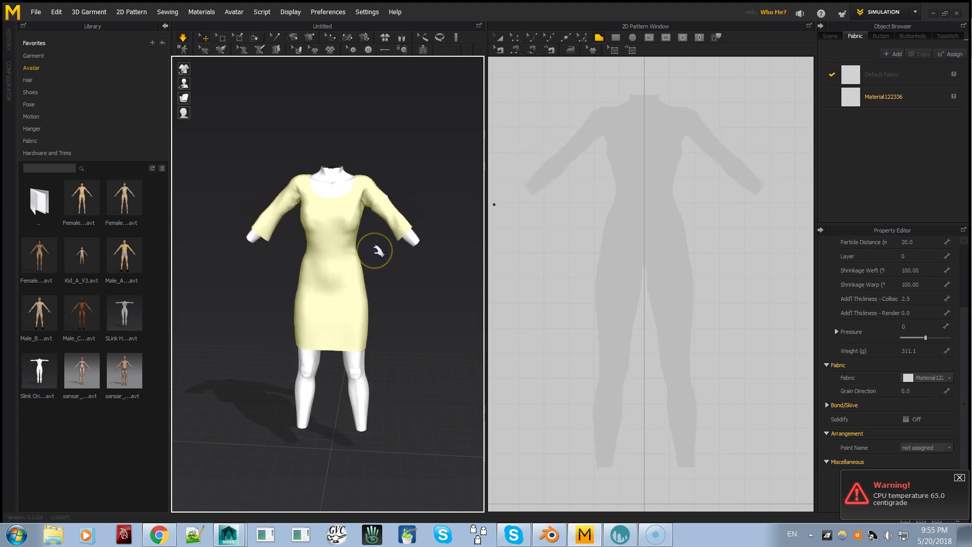
- Examine the dress's drape on the A-posed avatar from several angles and distances, and dismiss the CPU temperature warning
right_drag(384, 253, 323, 239)
scroll(341, 249, up, 3)
scroll(382, 241, down, 3)
scroll(348, 233, up, 2)
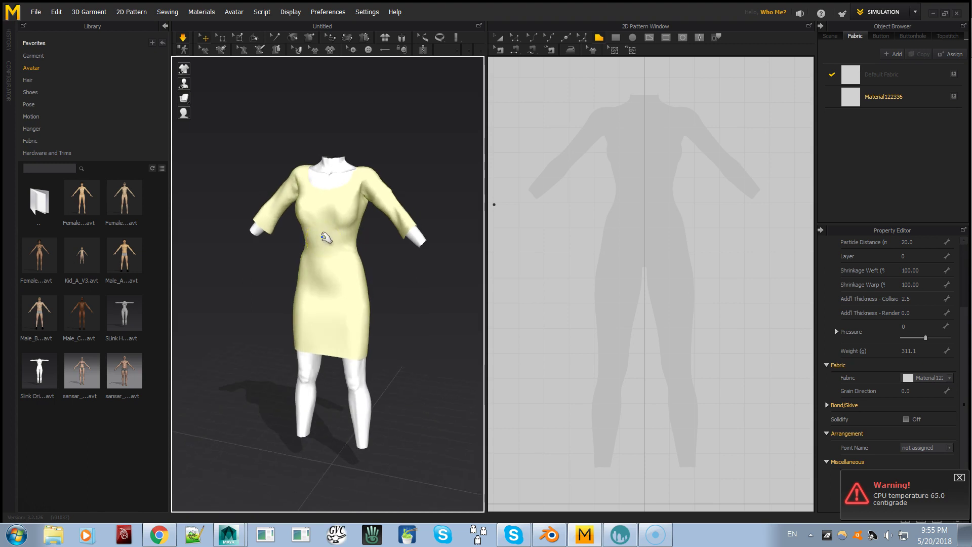
right_drag(324, 238, 338, 238)
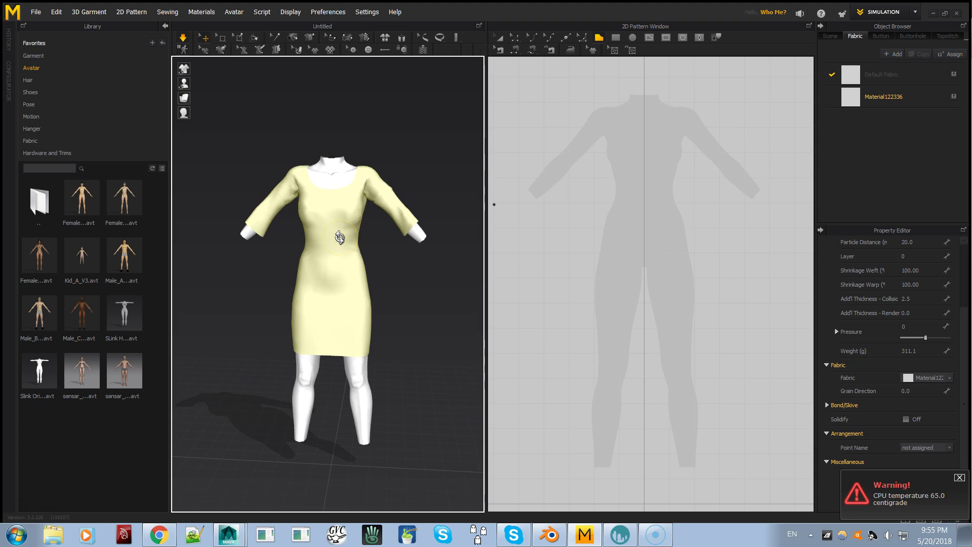
click(428, 296)
click(959, 477)
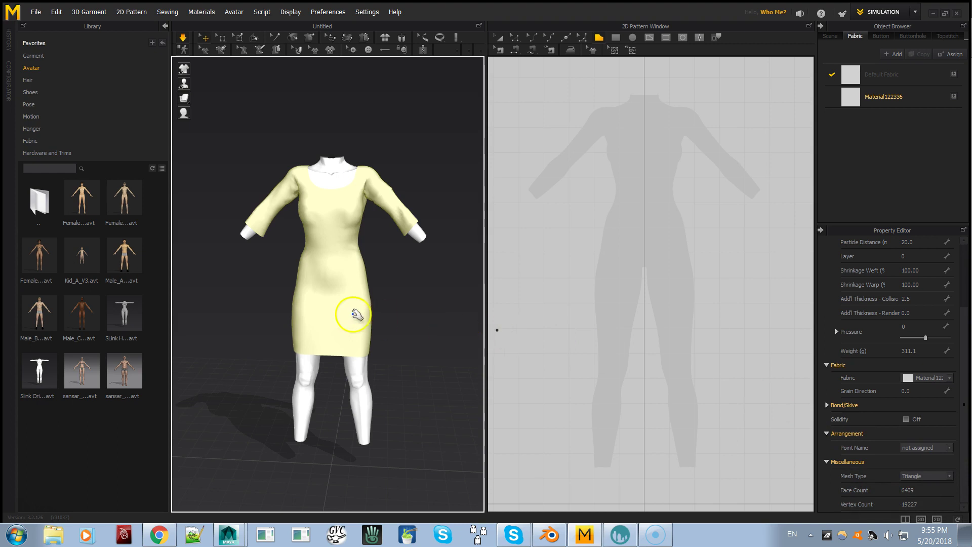